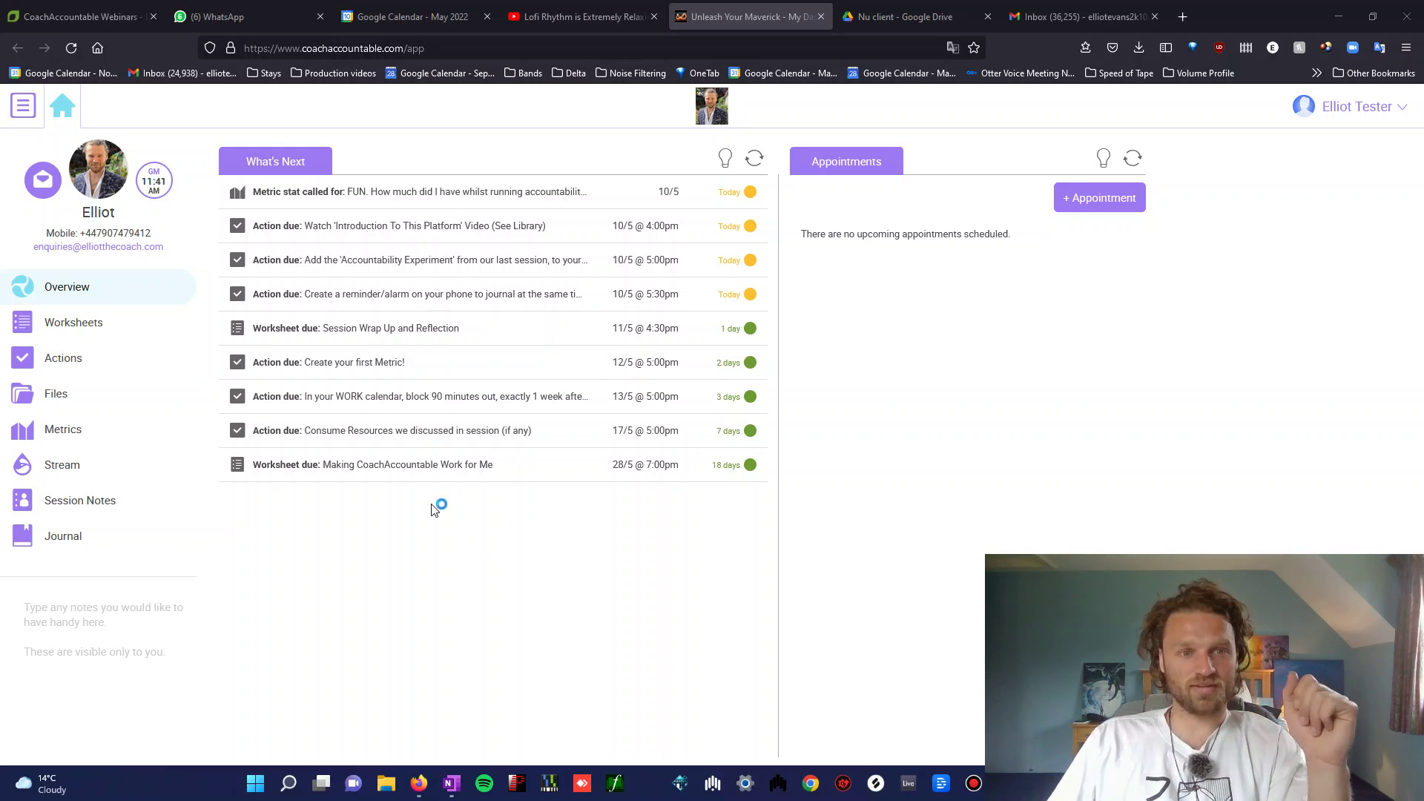
Look through the current actions, the assigned "Session Wrap Up and Reflection" worksheet and the shared files
left_click_drag(406, 464, 477, 477)
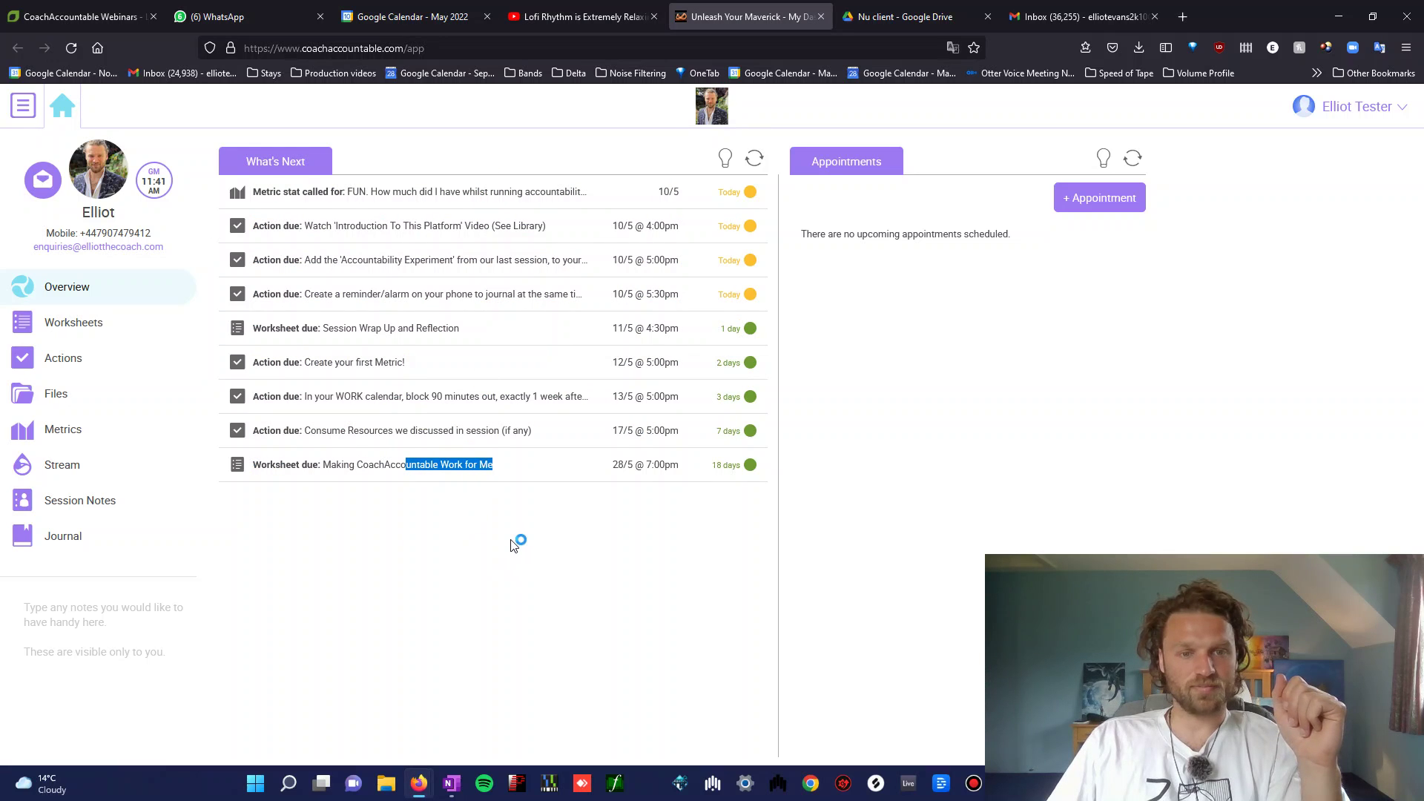
left_click(479, 558)
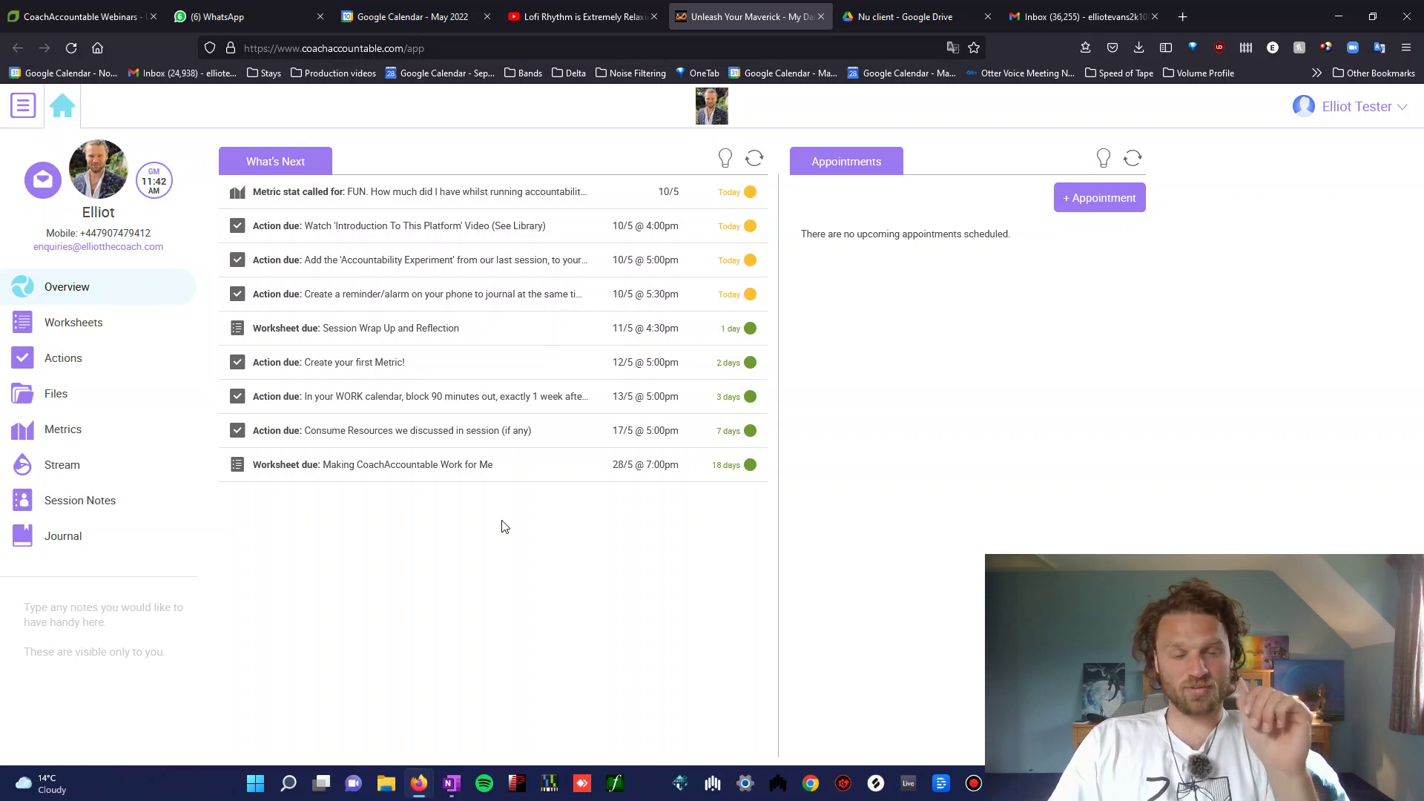
left_click(92, 365)
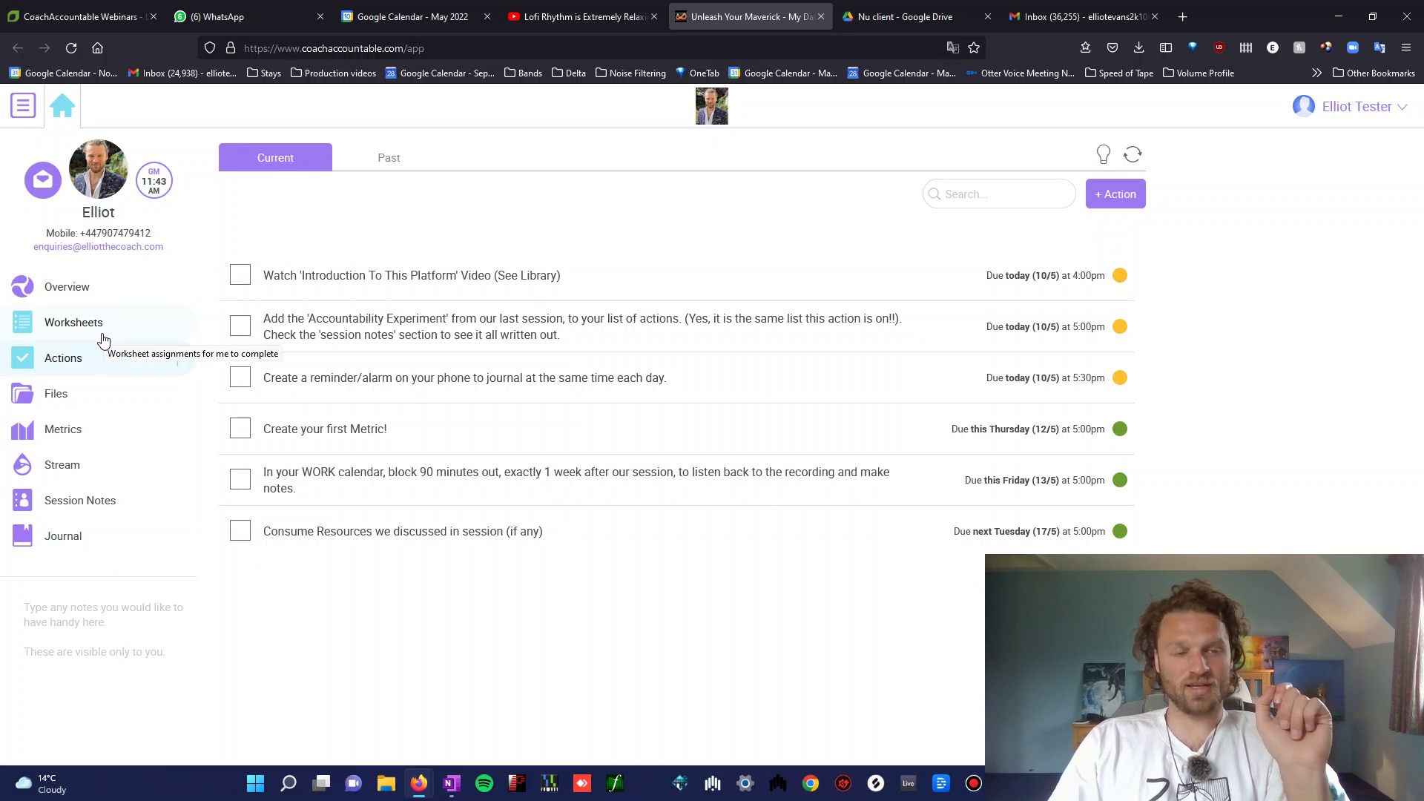
left_click(103, 338)
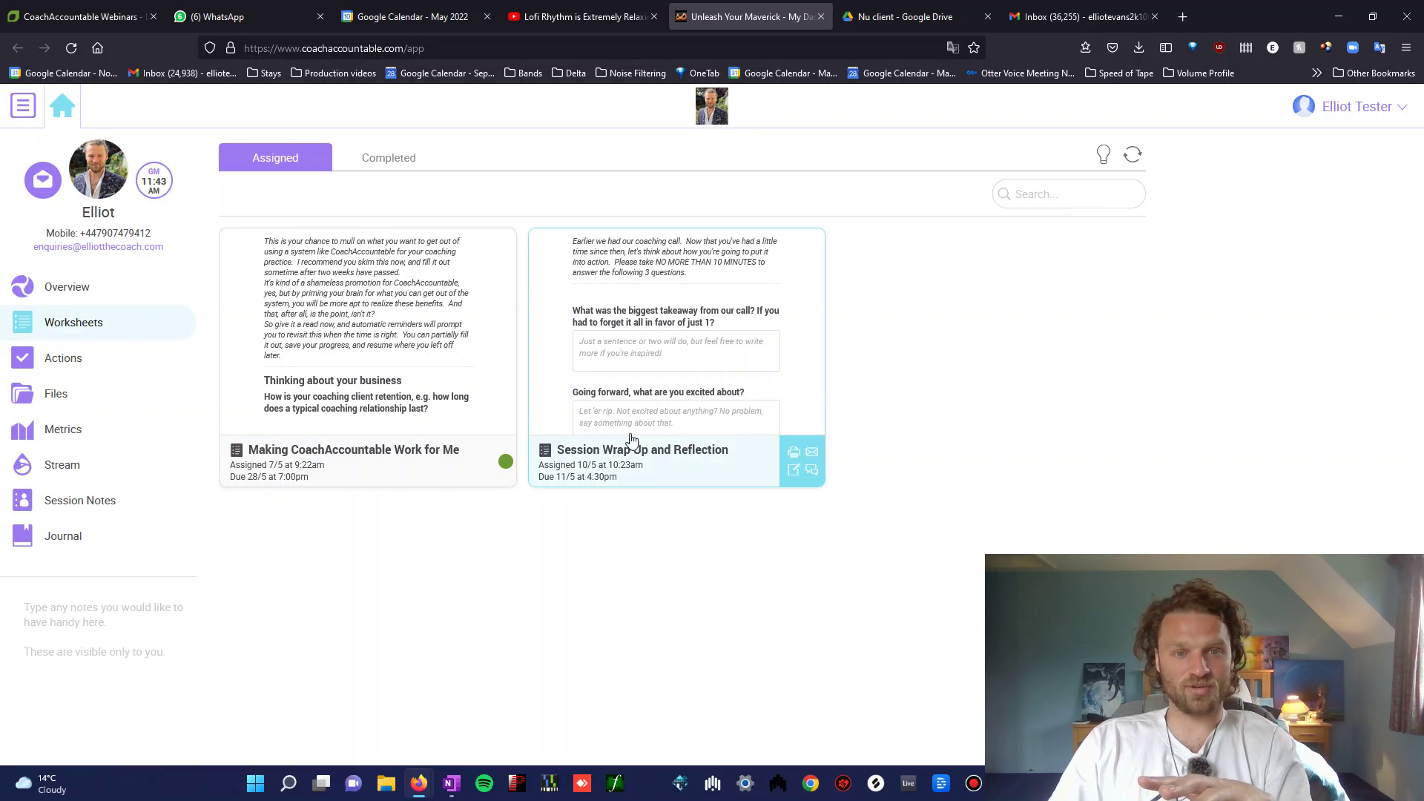
left_click(660, 387)
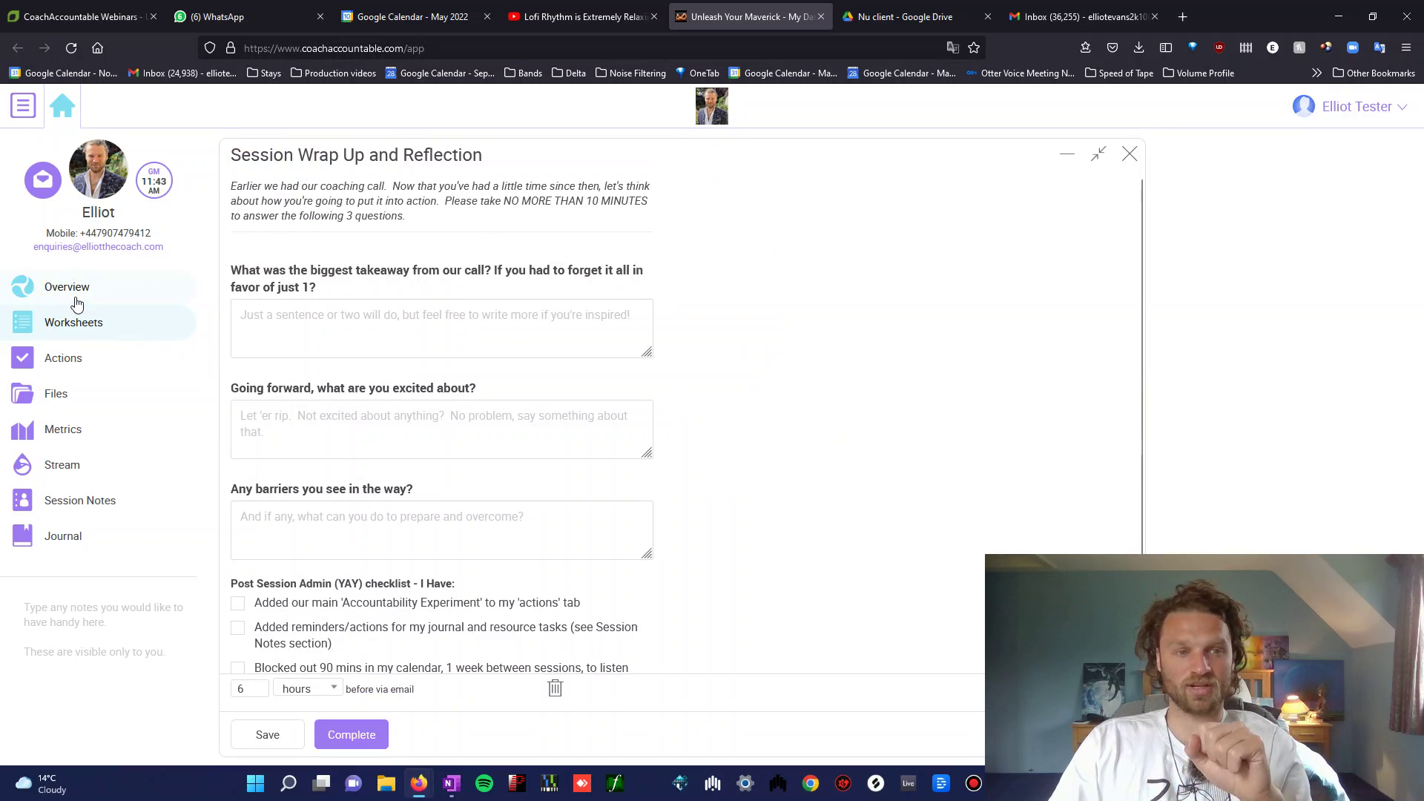
left_click(86, 401)
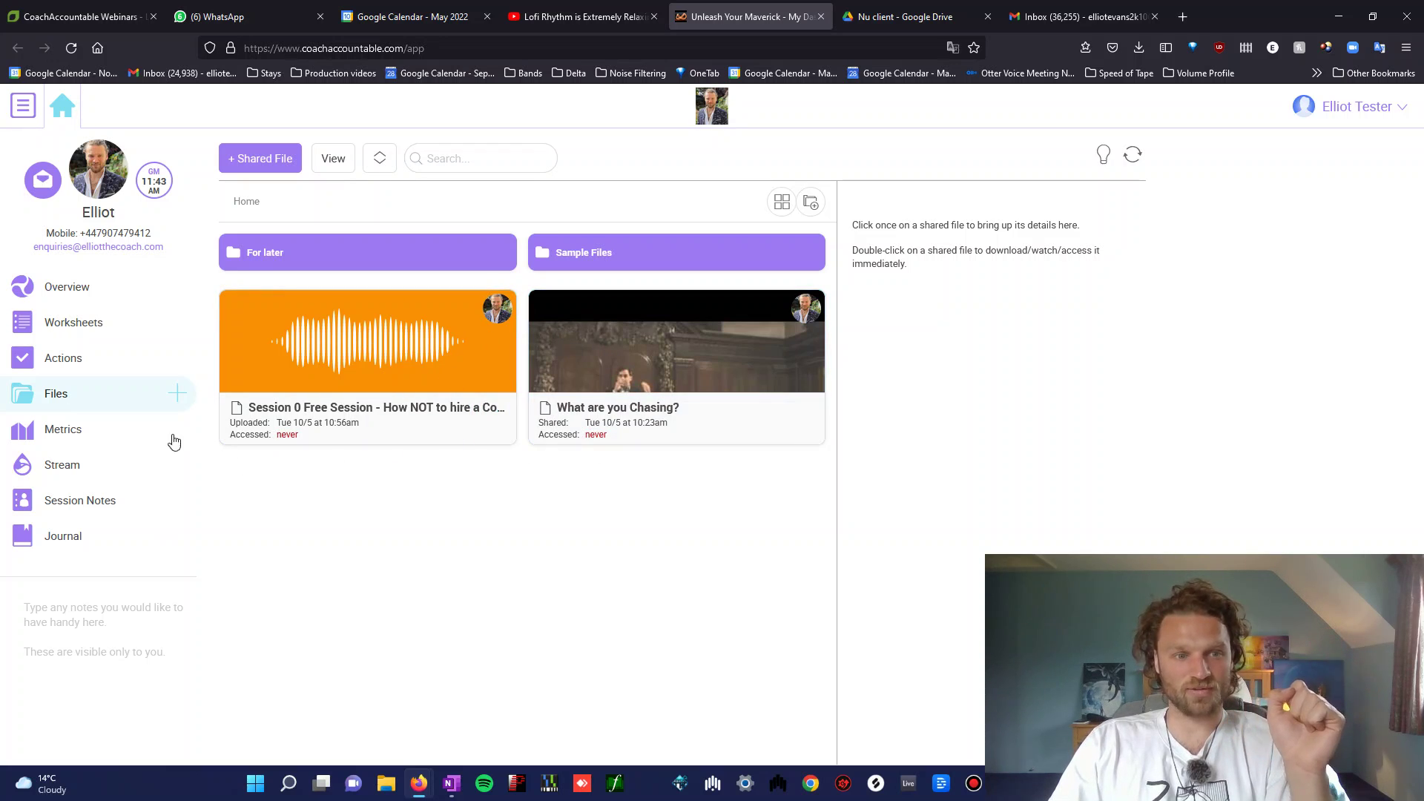
Add a data point of 7 for Tue, 10th May to the FUN accountability experiments metric
left_click(104, 437)
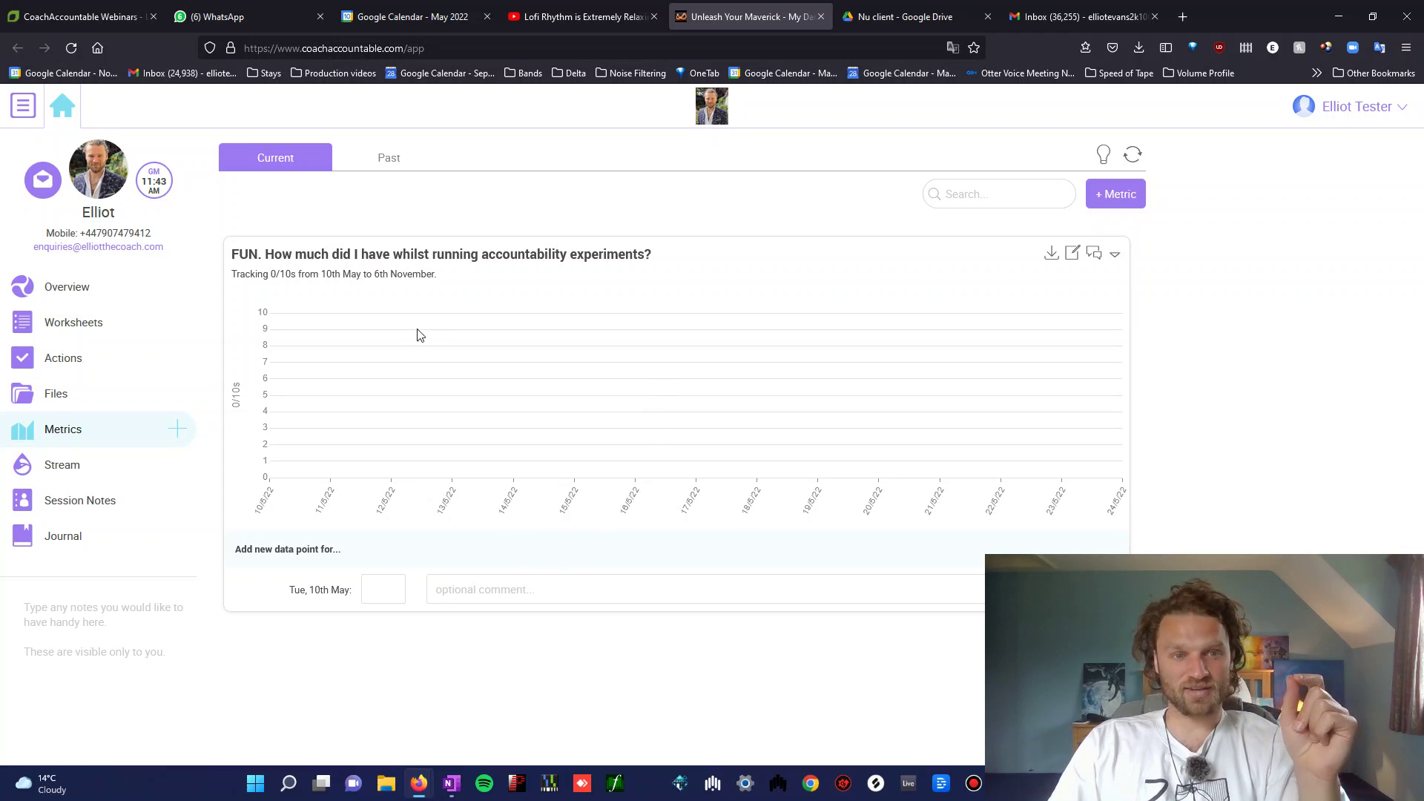
left_click_drag(651, 259, 242, 257)
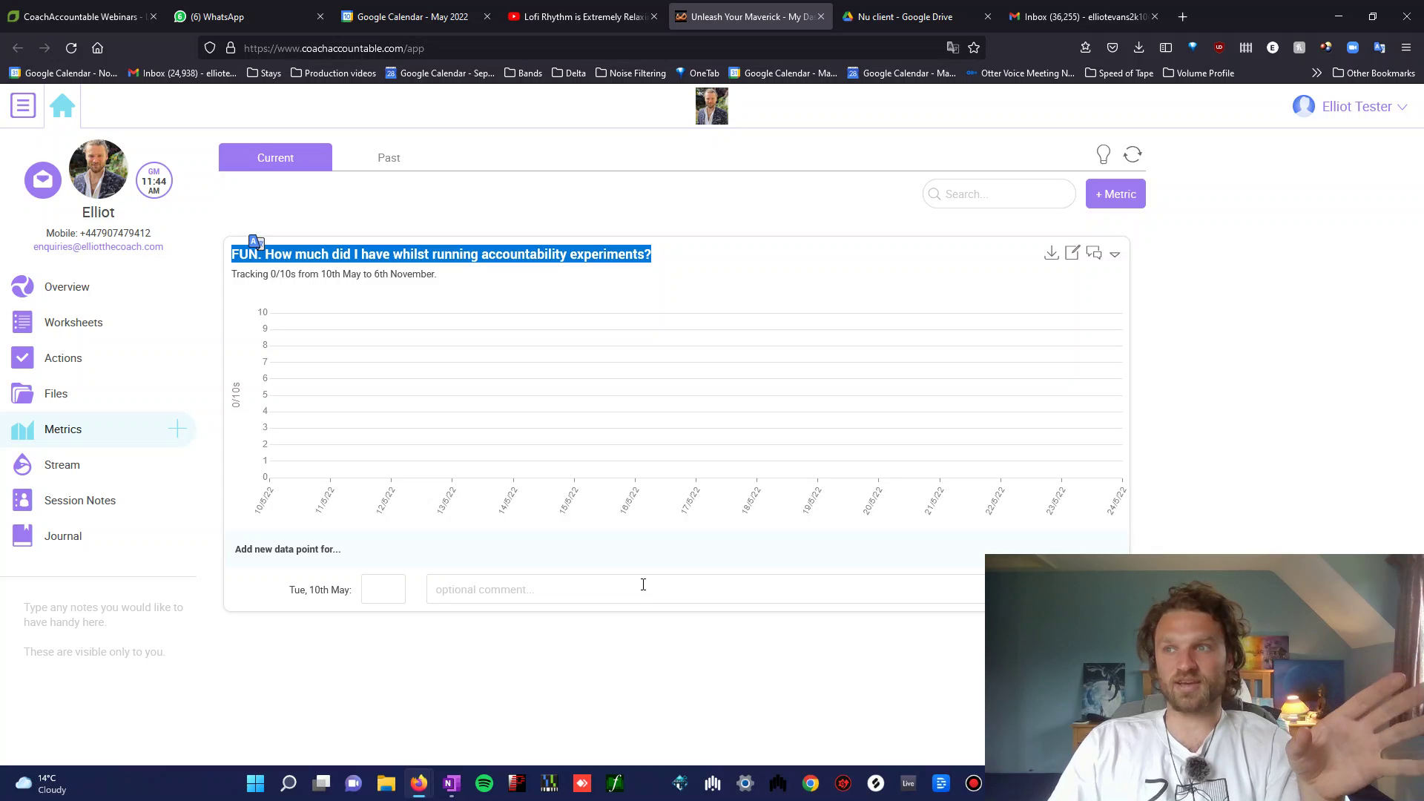
left_click(679, 265)
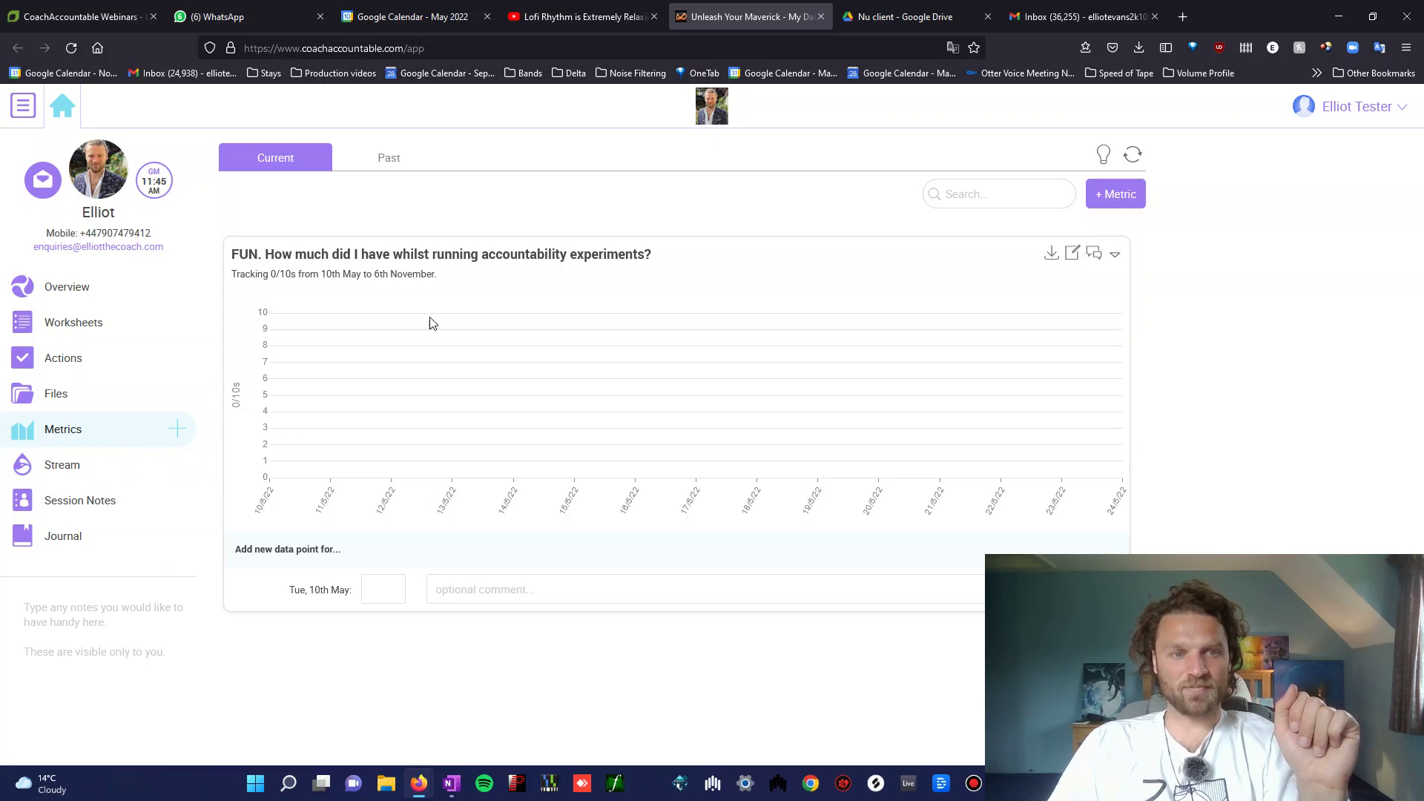
left_click(392, 585)
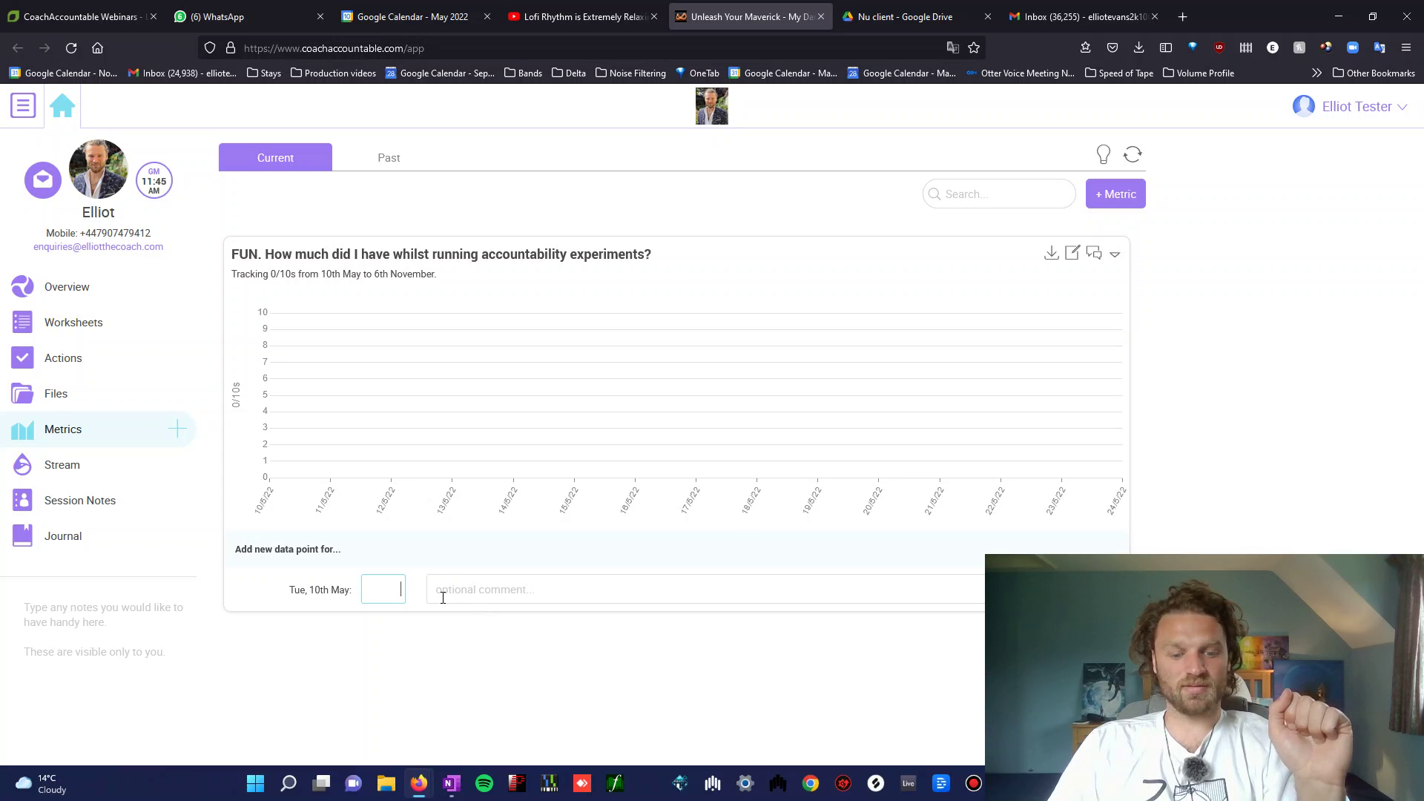
left_click(501, 590)
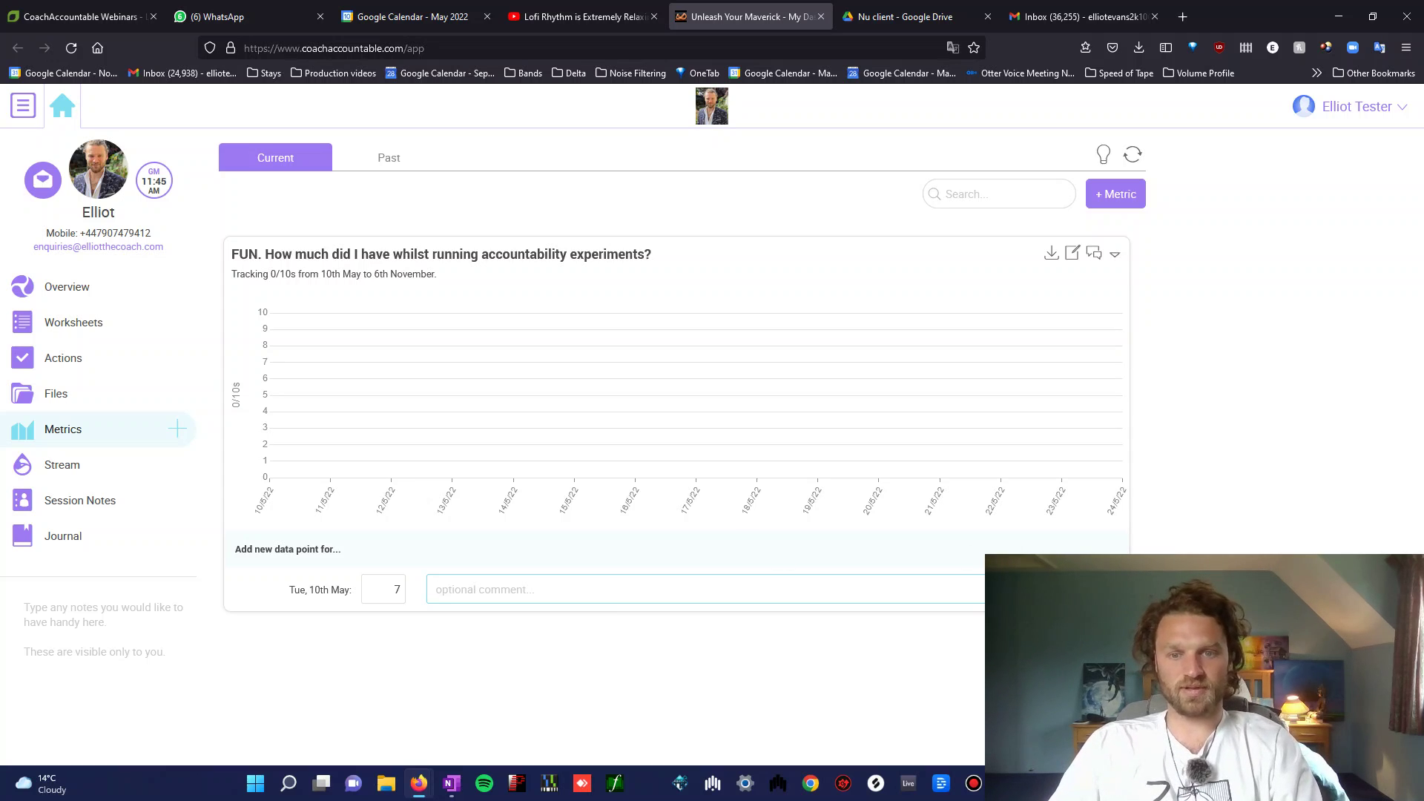
key("Return")
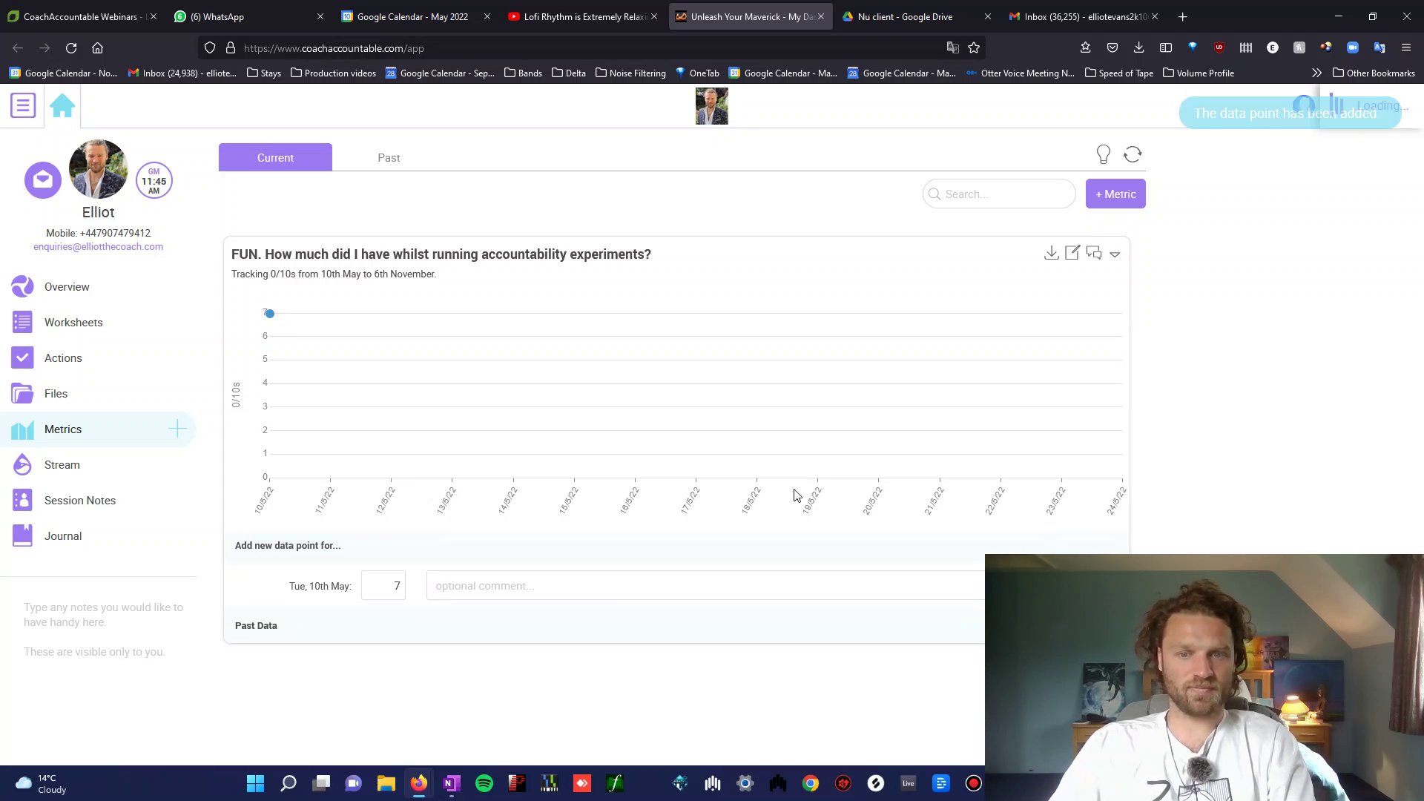
mouse_move(271, 319)
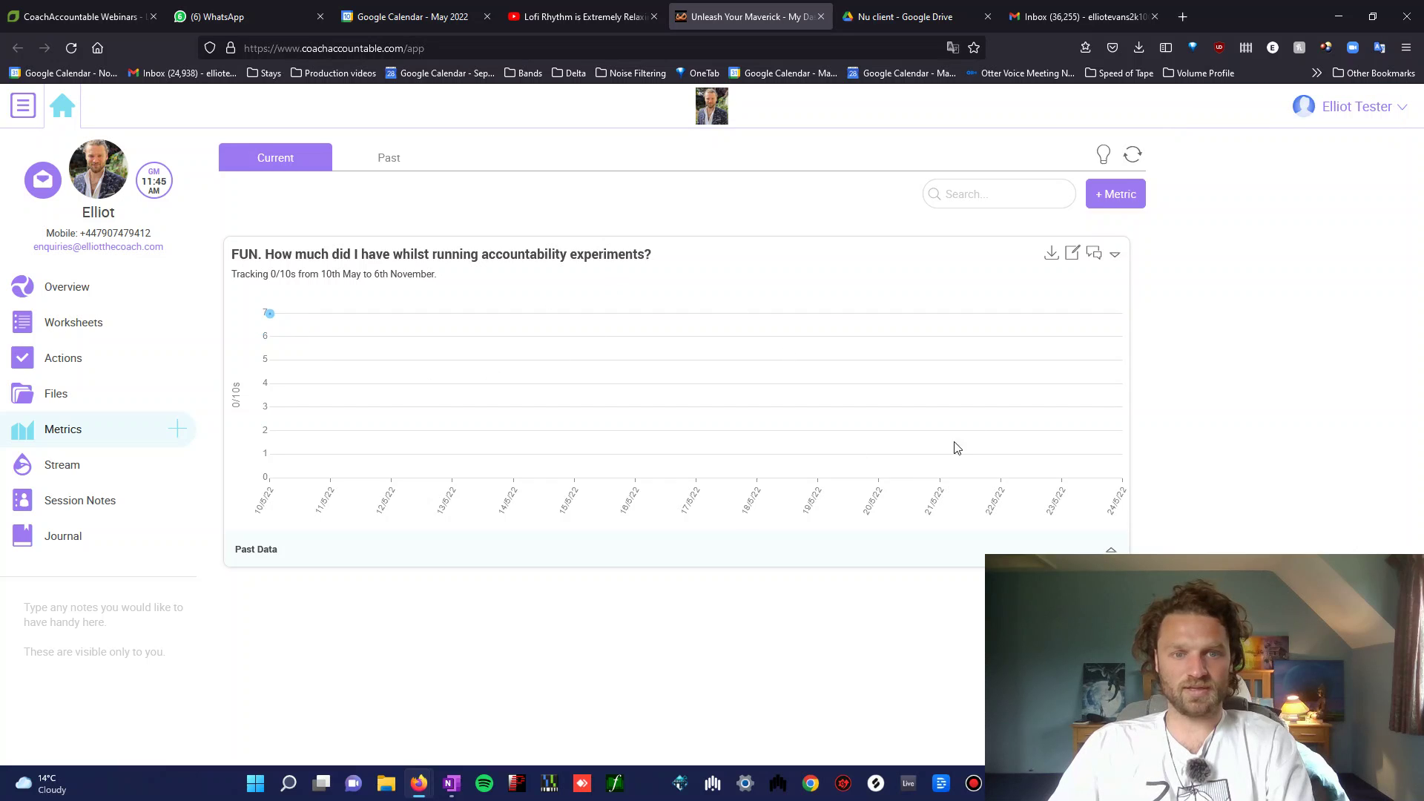
Look through the past session notes and the journal, and return to the overview
left_click(92, 523)
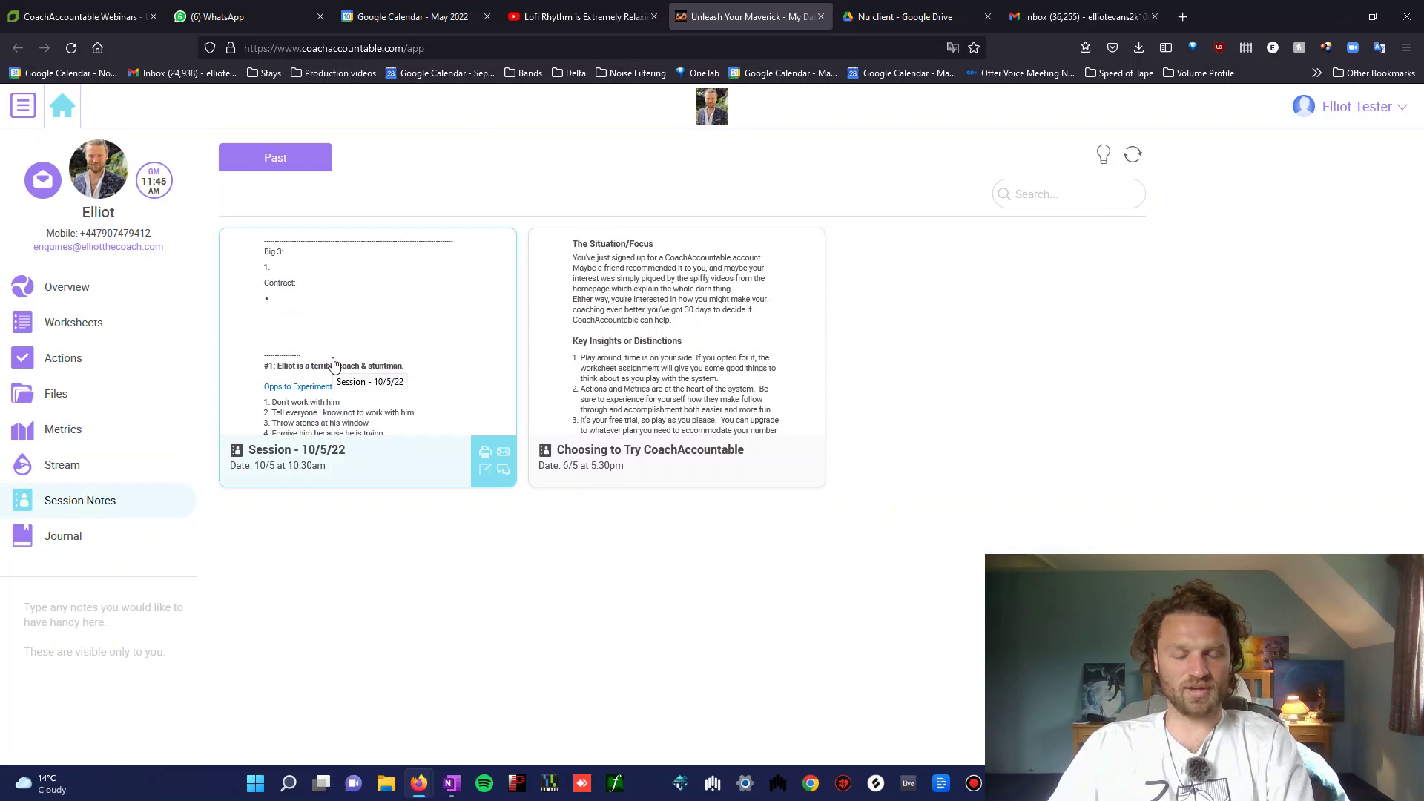
left_click(100, 547)
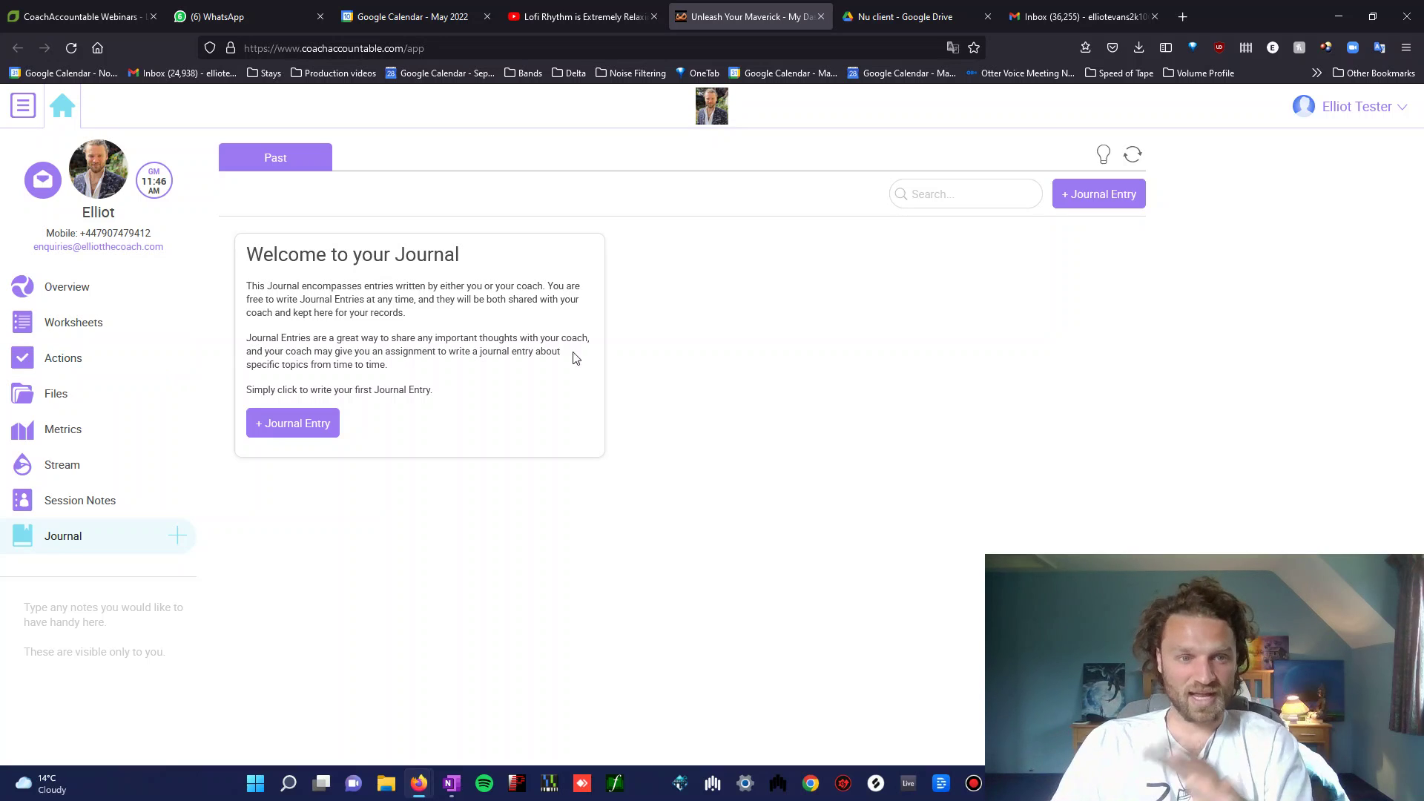
left_click(87, 286)
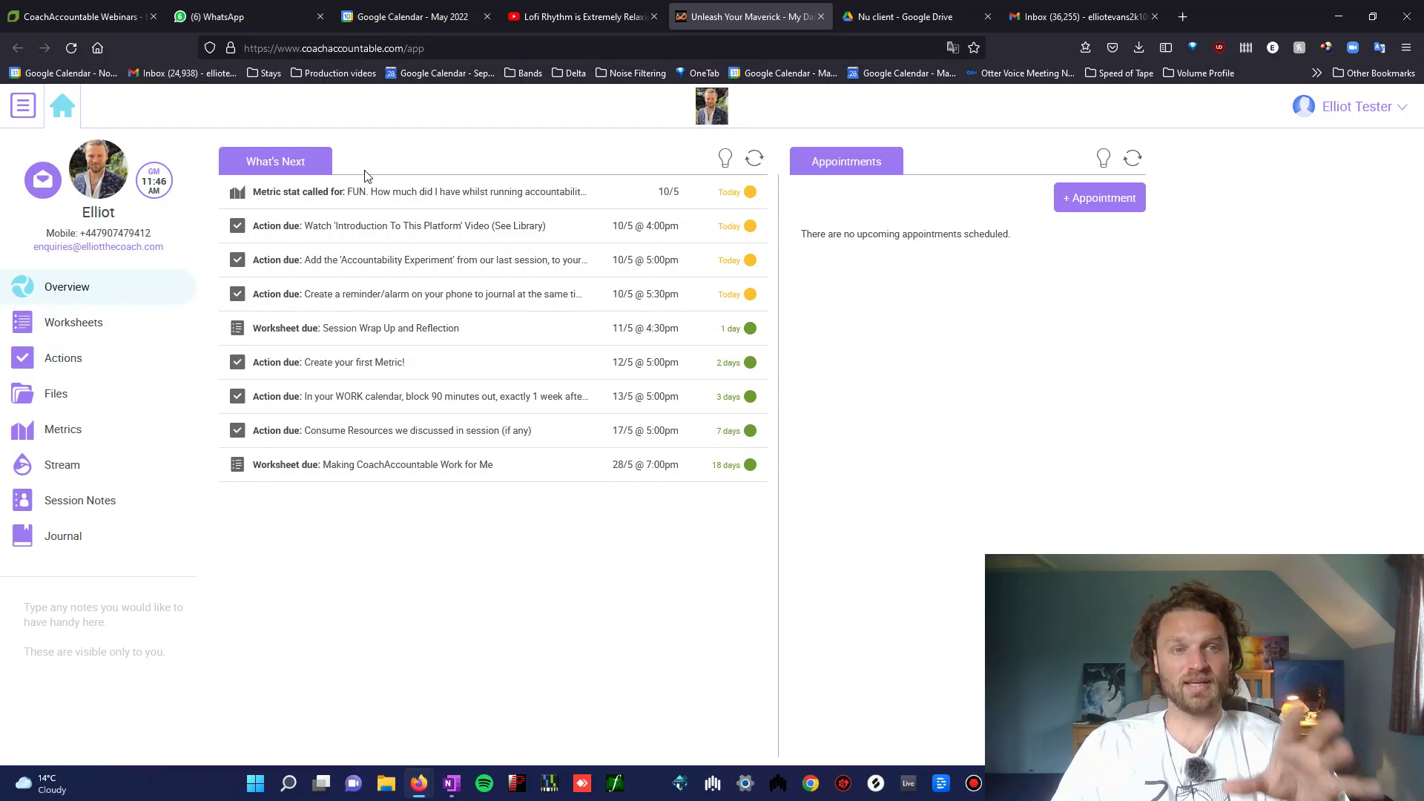
left_click(242, 49)
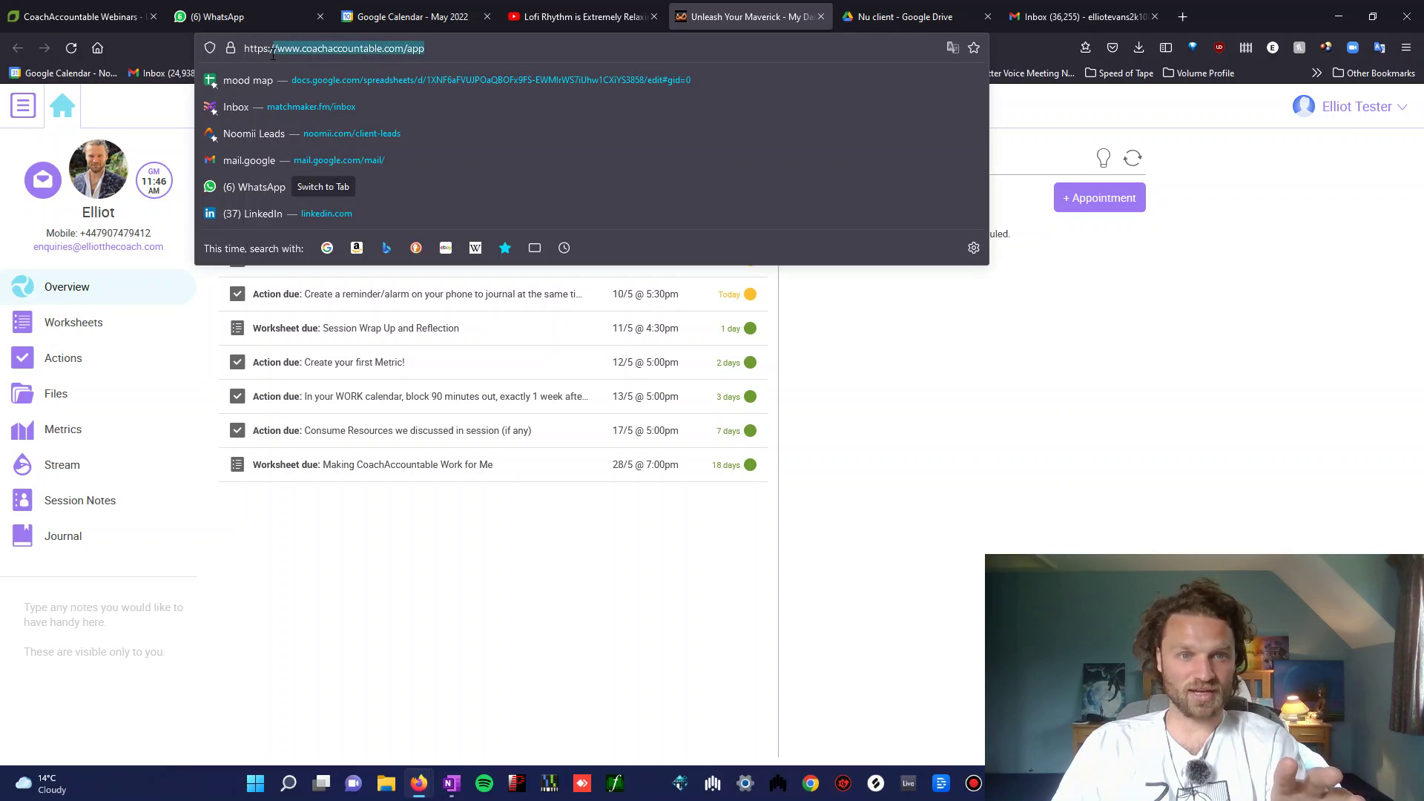
left_click(442, 570)
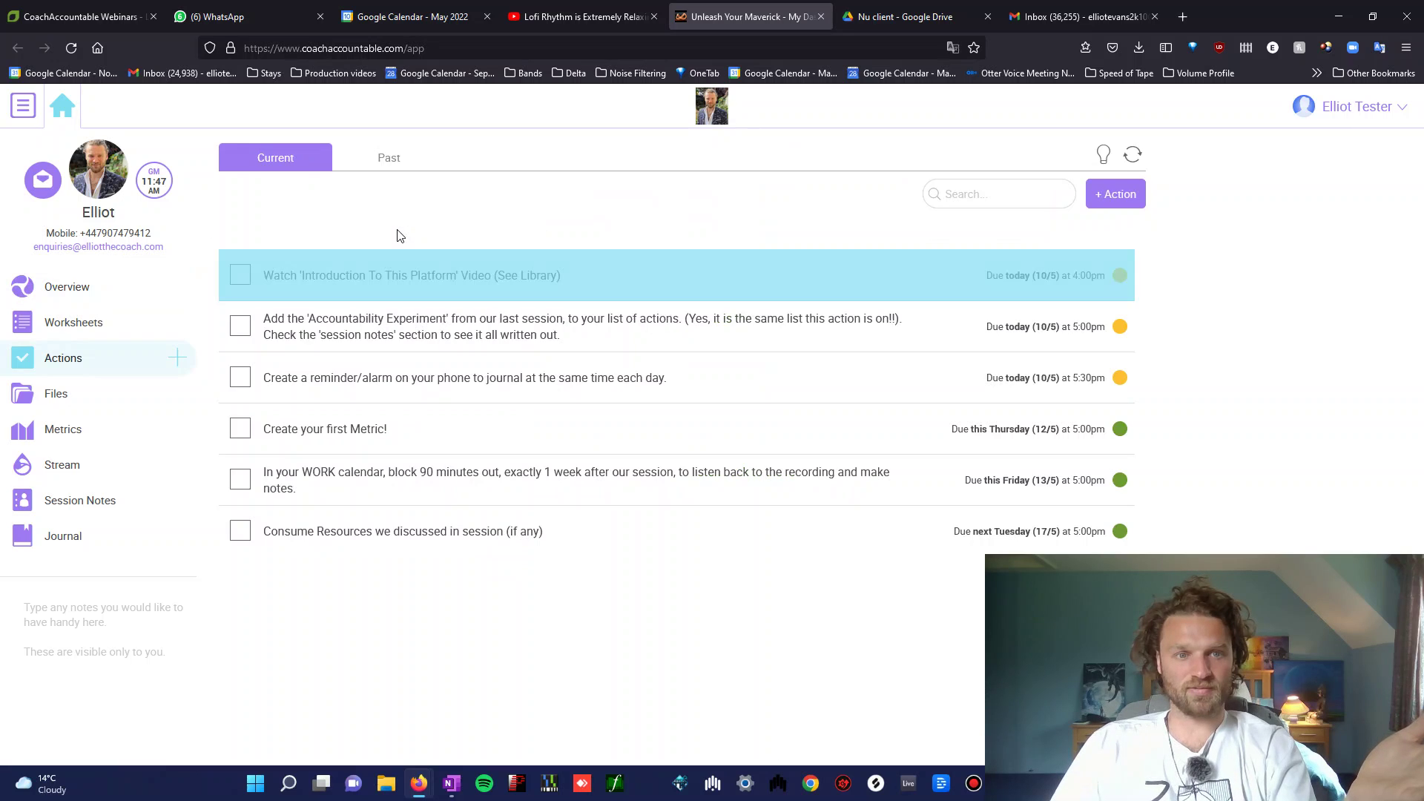
Mark the action "Watch 'Introduction To This Platform' Video (See Library)" as complete and return to the overview
left_click(246, 282)
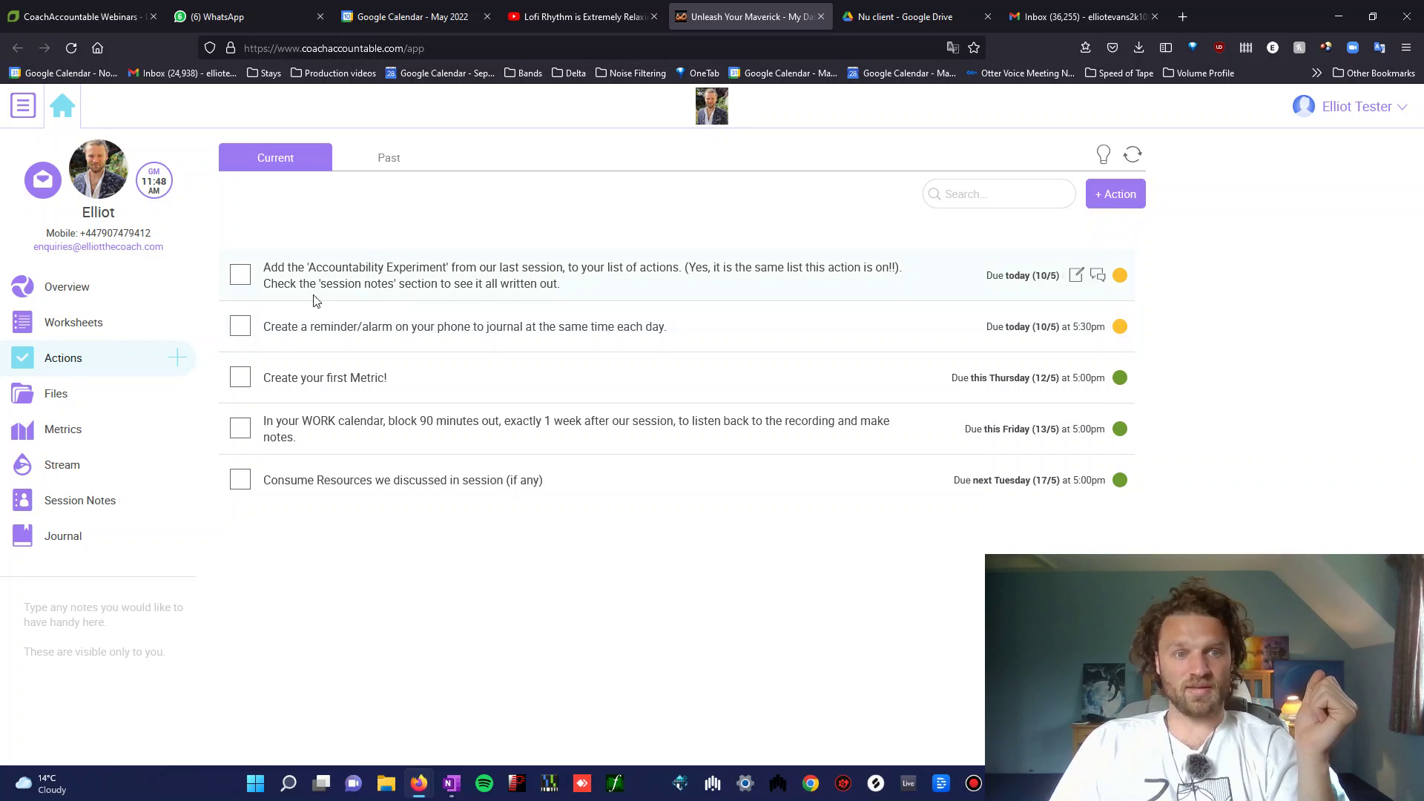
left_click(96, 294)
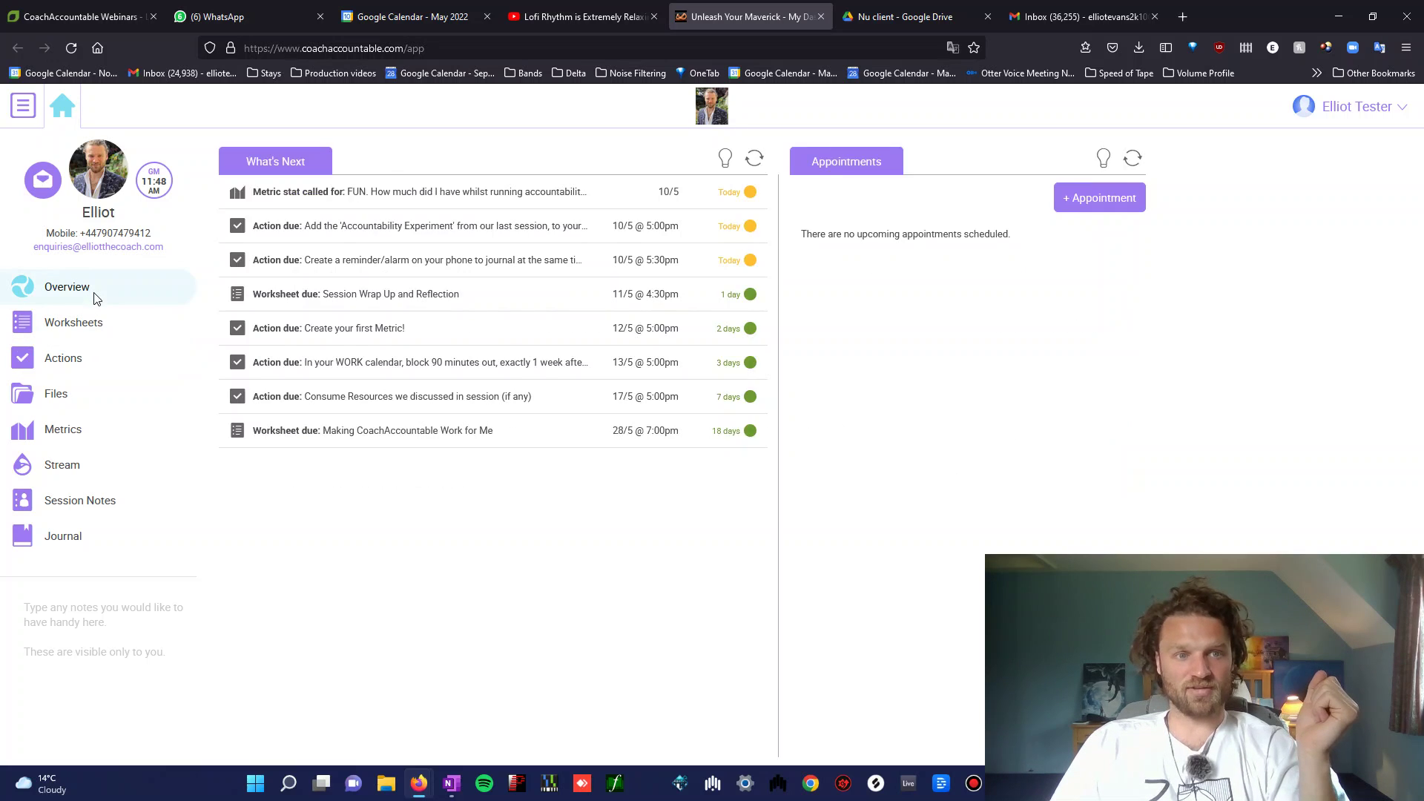
View the due FUN metric and the "Accountability Experiment" action from the What's Next list
left_click(365, 194)
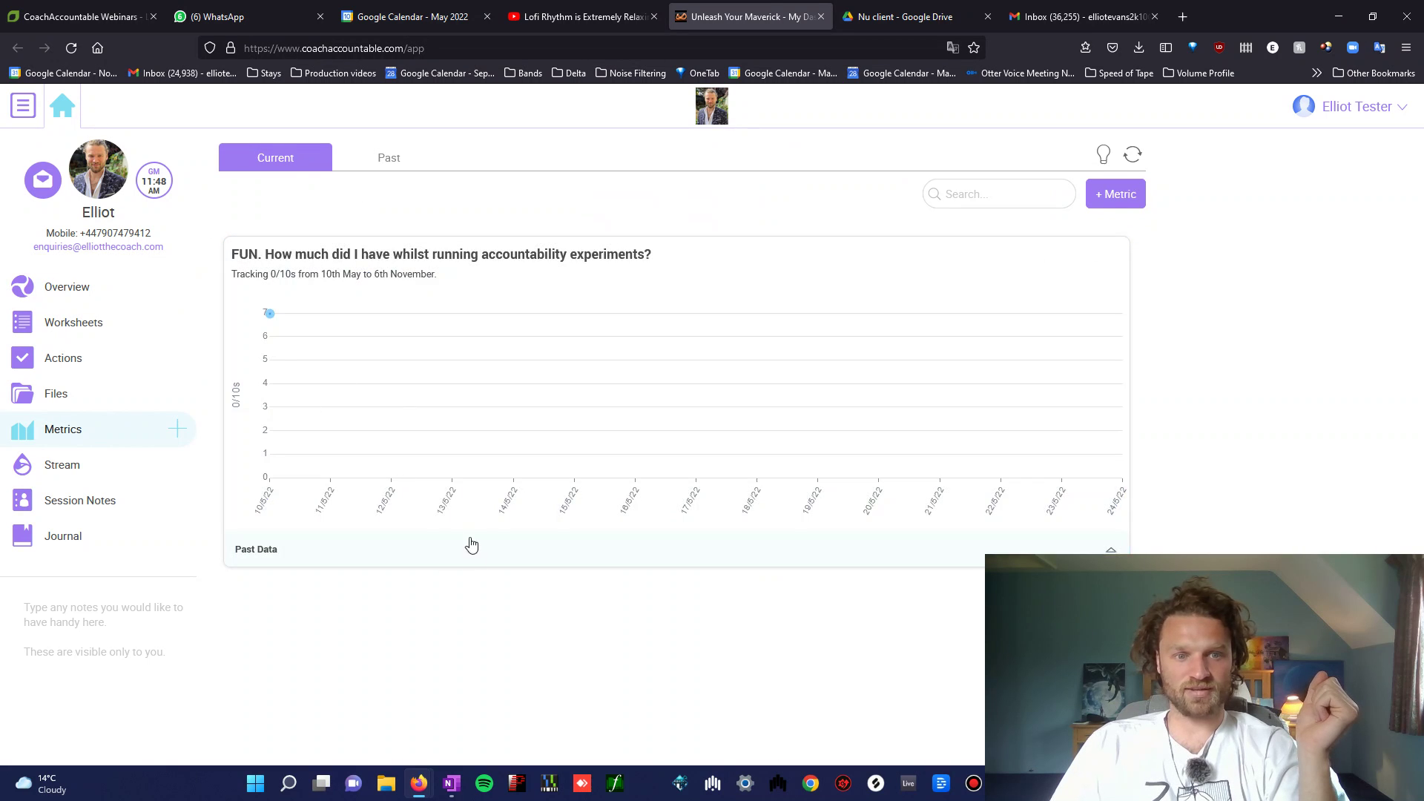
left_click(110, 298)
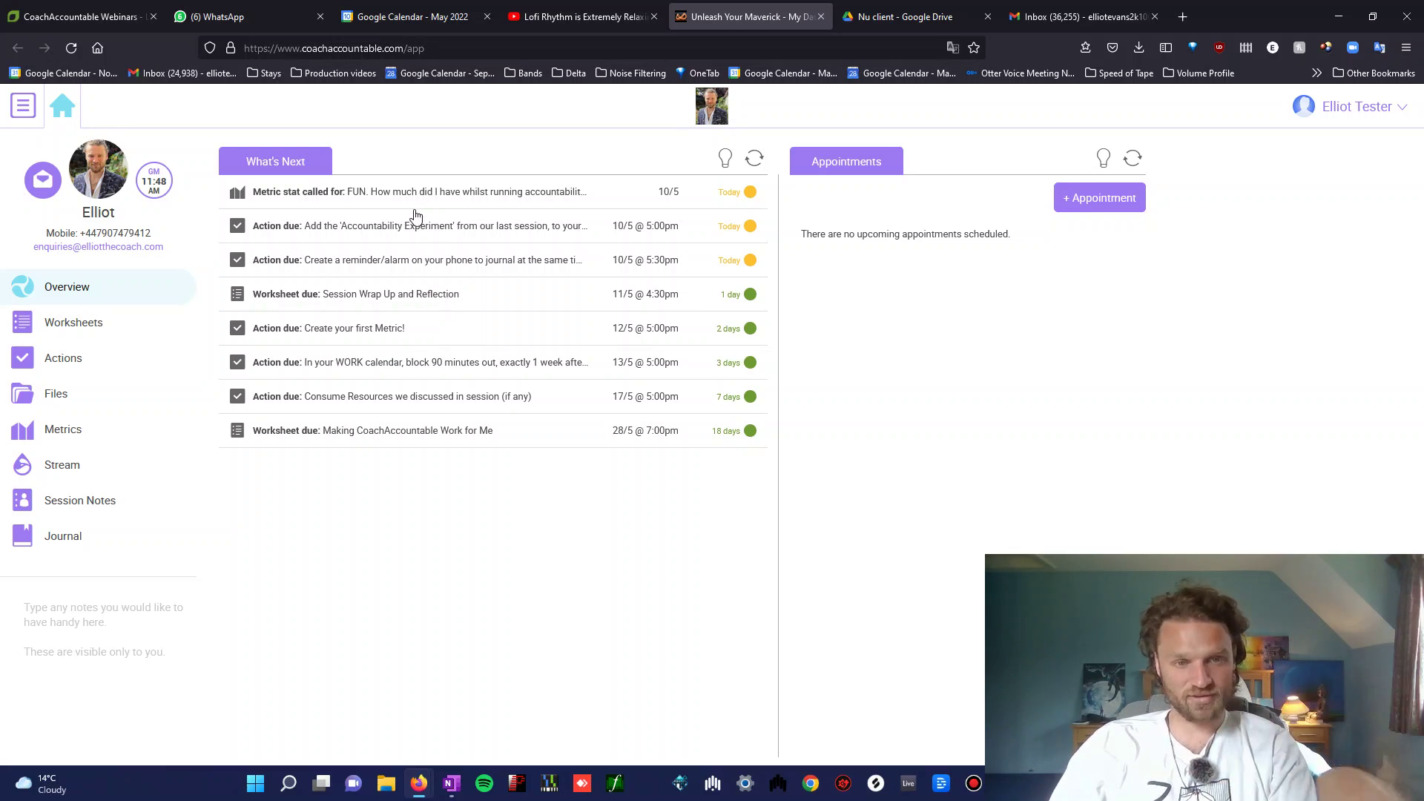
left_click(408, 246)
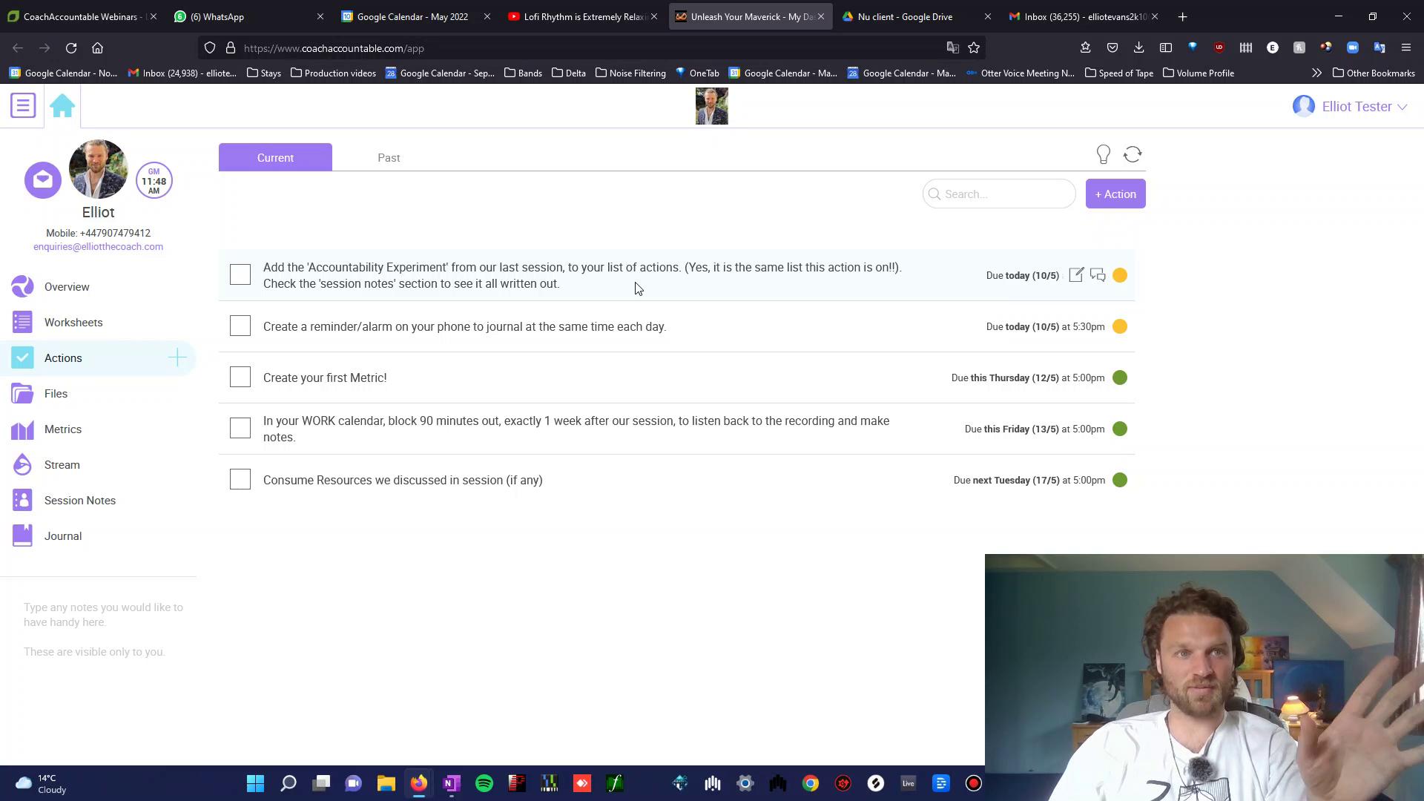
Open the "Session - 10/5/22" notes and review the Big 3, the #1 topic and the Opps to Experiment list
left_click(87, 498)
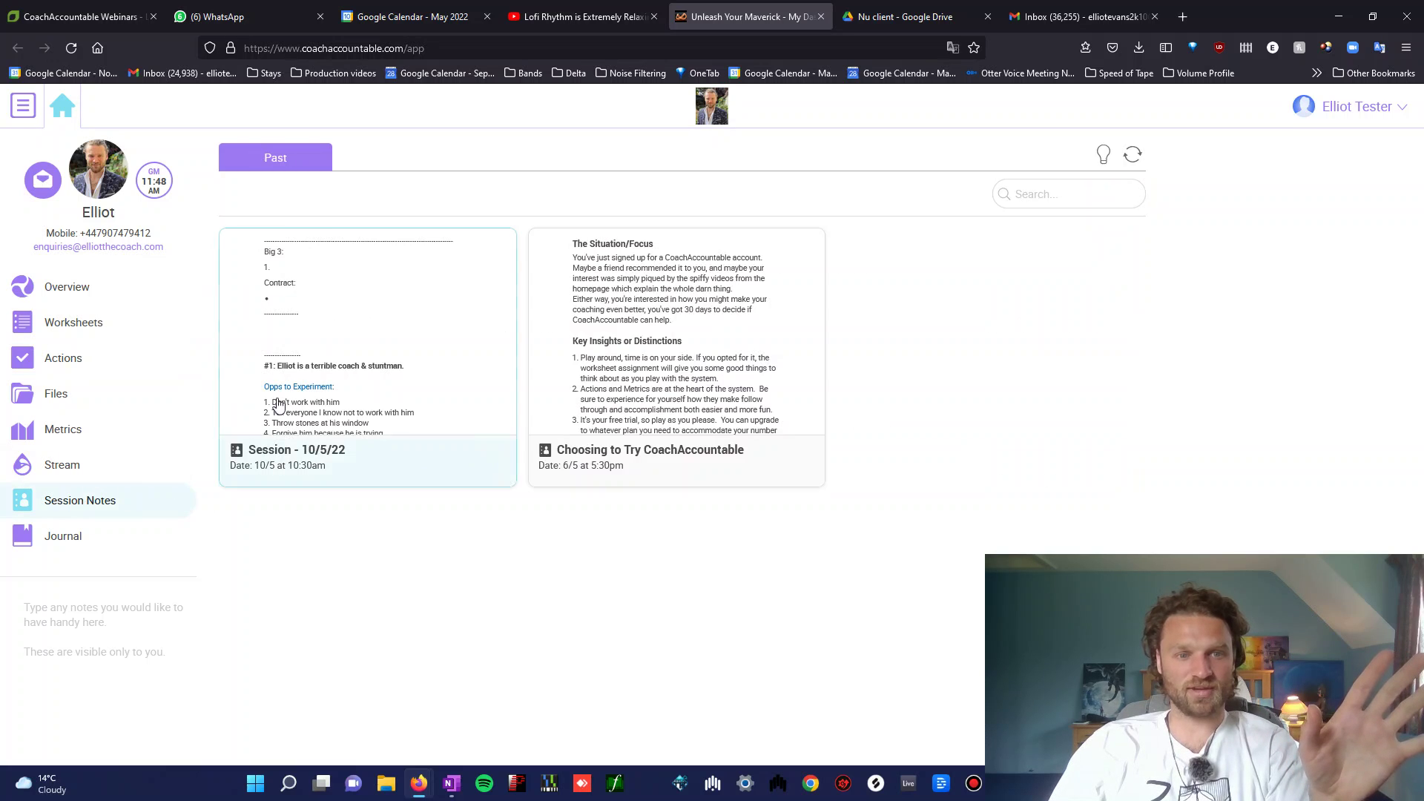
left_click(343, 344)
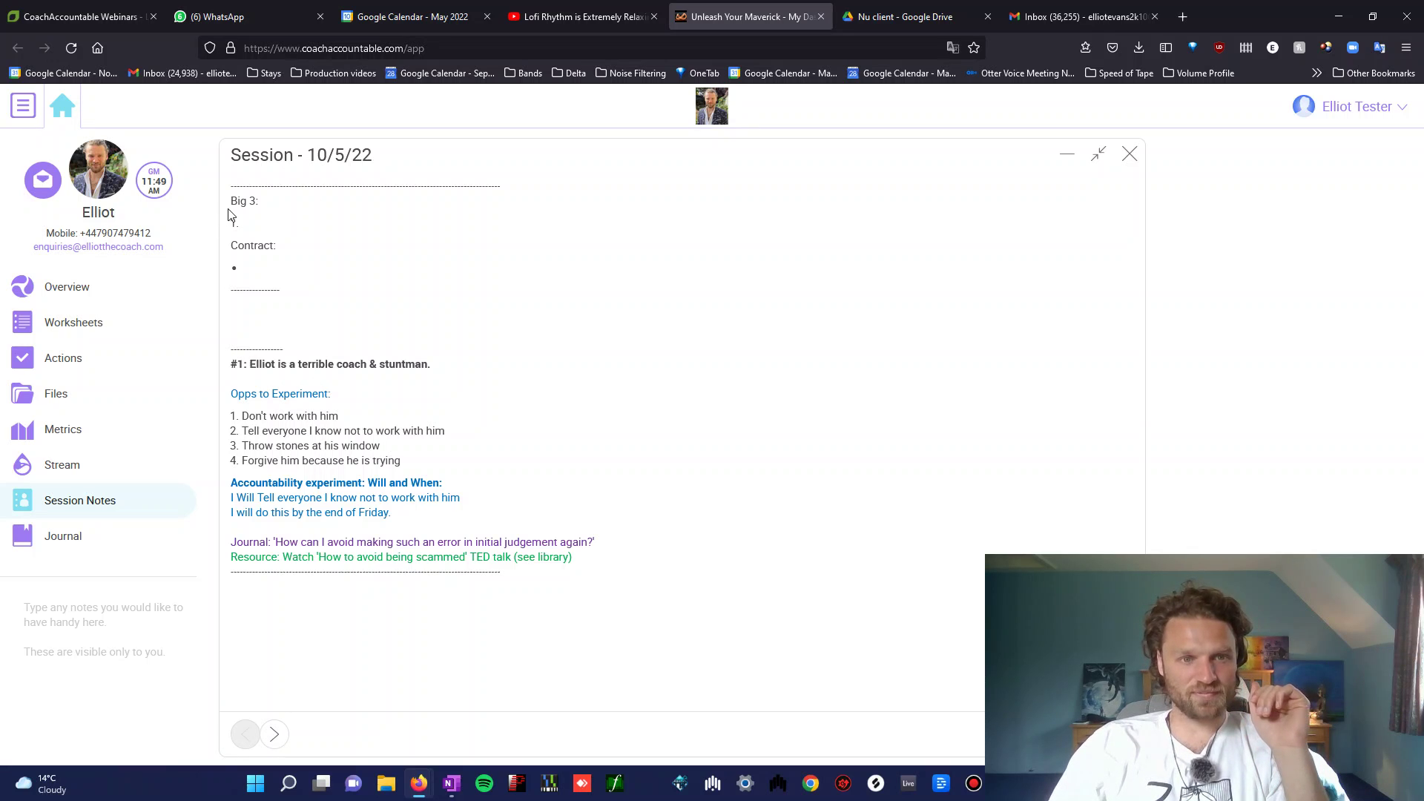
left_click_drag(244, 203, 335, 361)
left_click(264, 185)
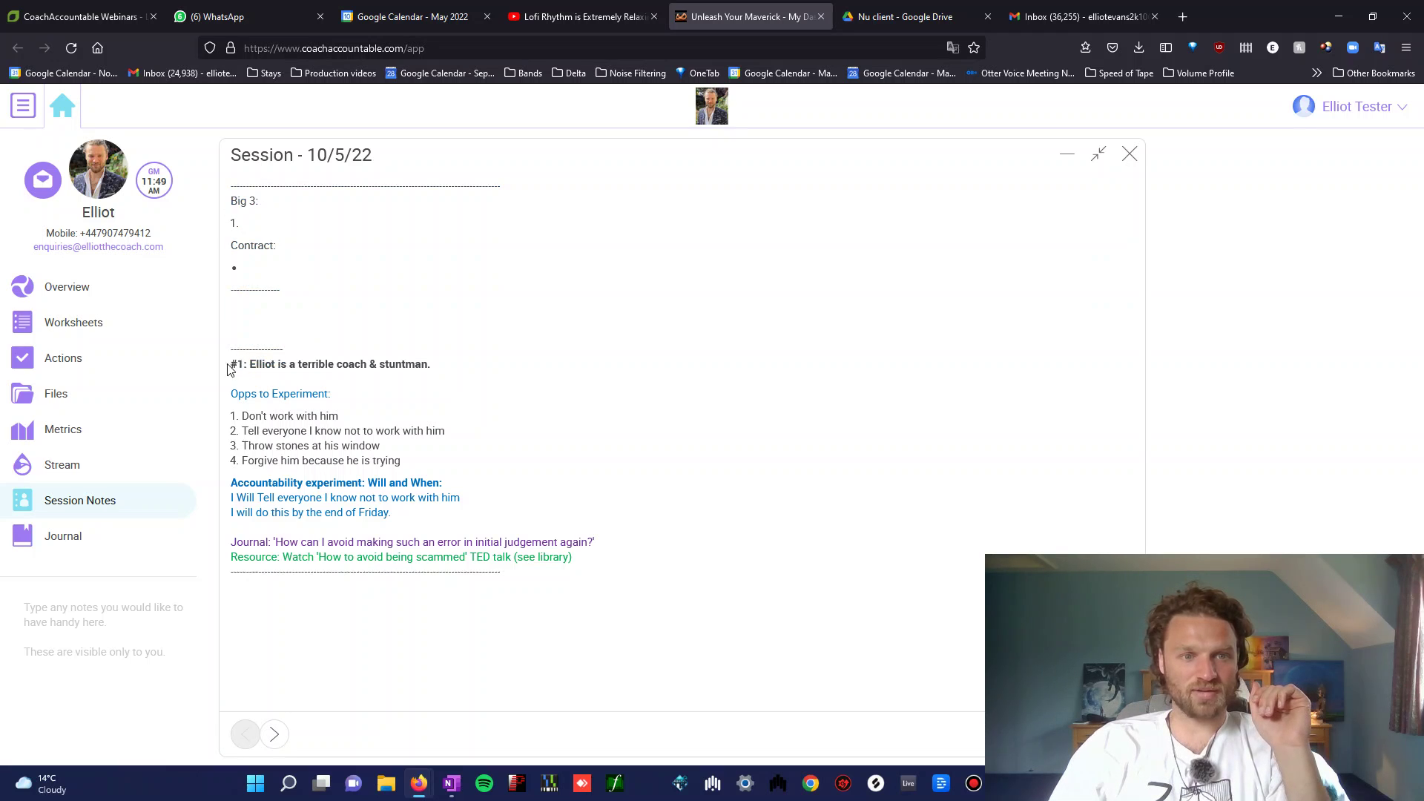
left_click_drag(230, 365, 425, 365)
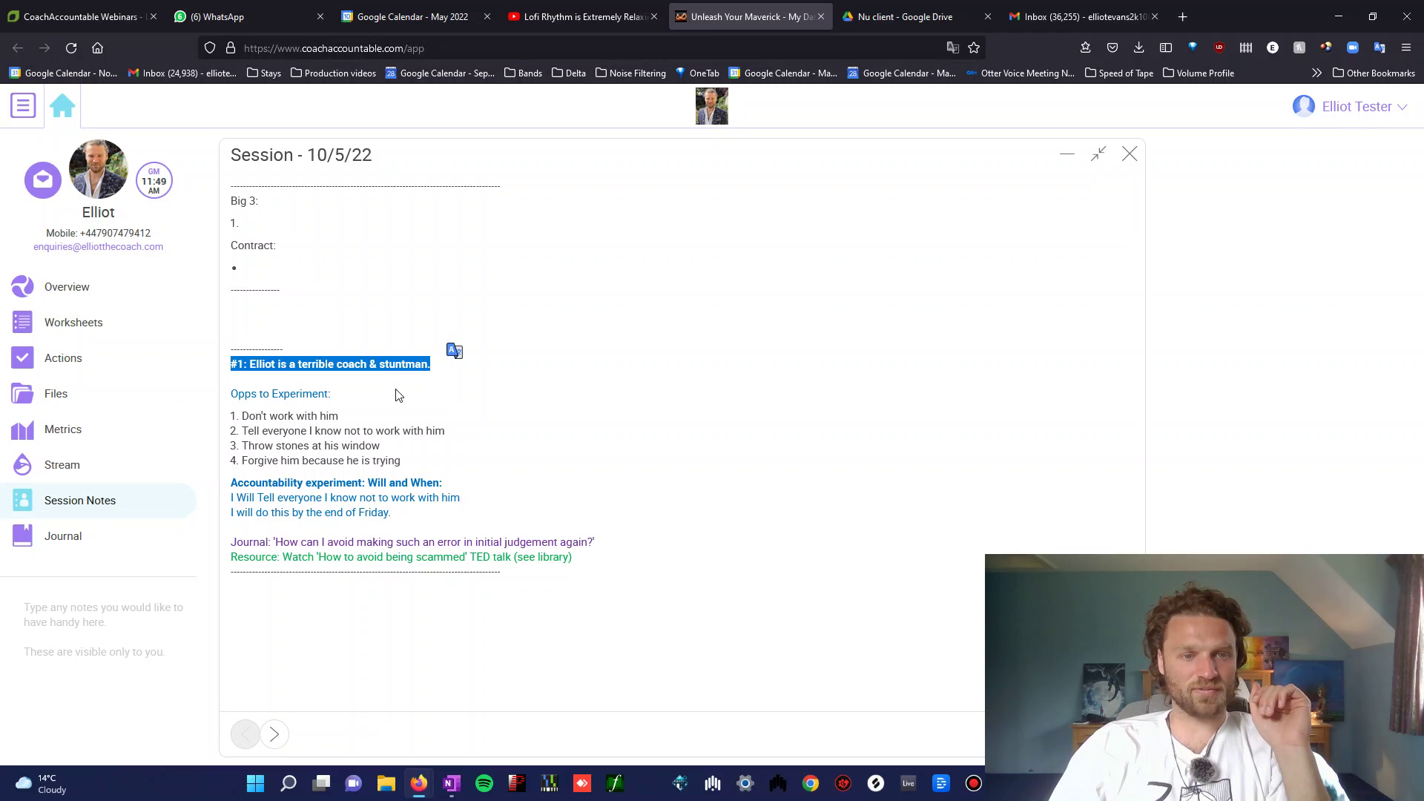
left_click(271, 408)
left_click_drag(234, 394, 425, 469)
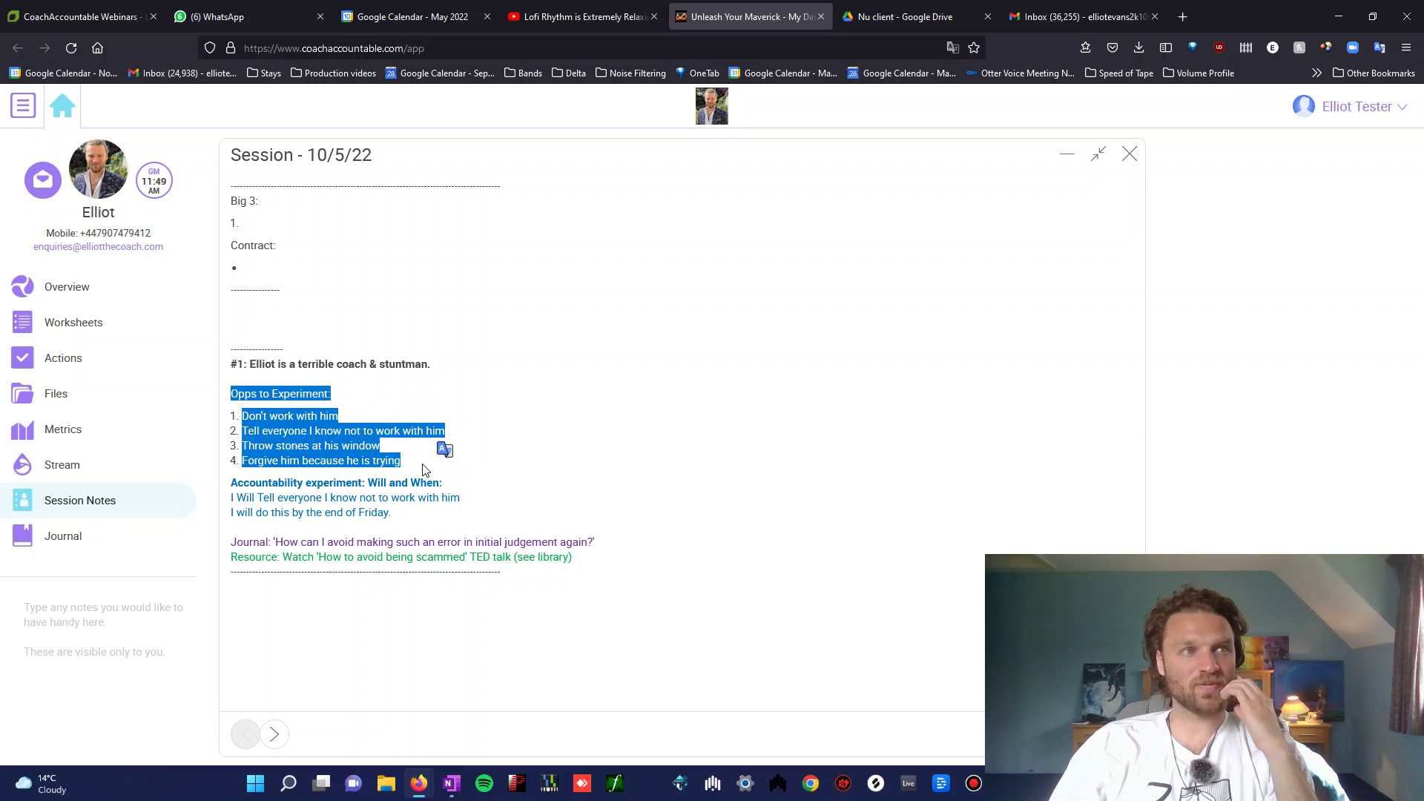
left_click(404, 466)
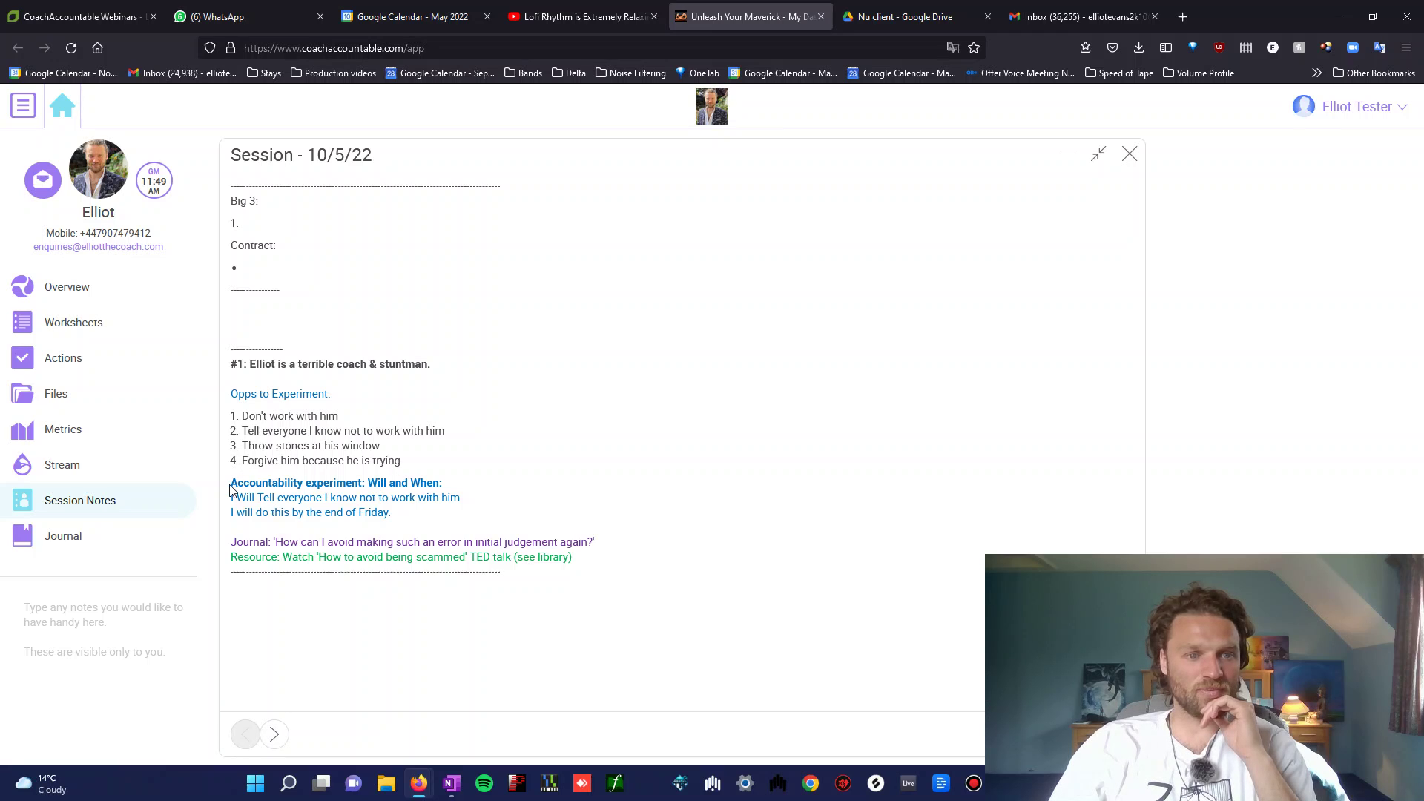
Examine the "Accountability experiment: Will and When" commitment in the session notes
left_click_drag(251, 490, 465, 487)
left_click(453, 489)
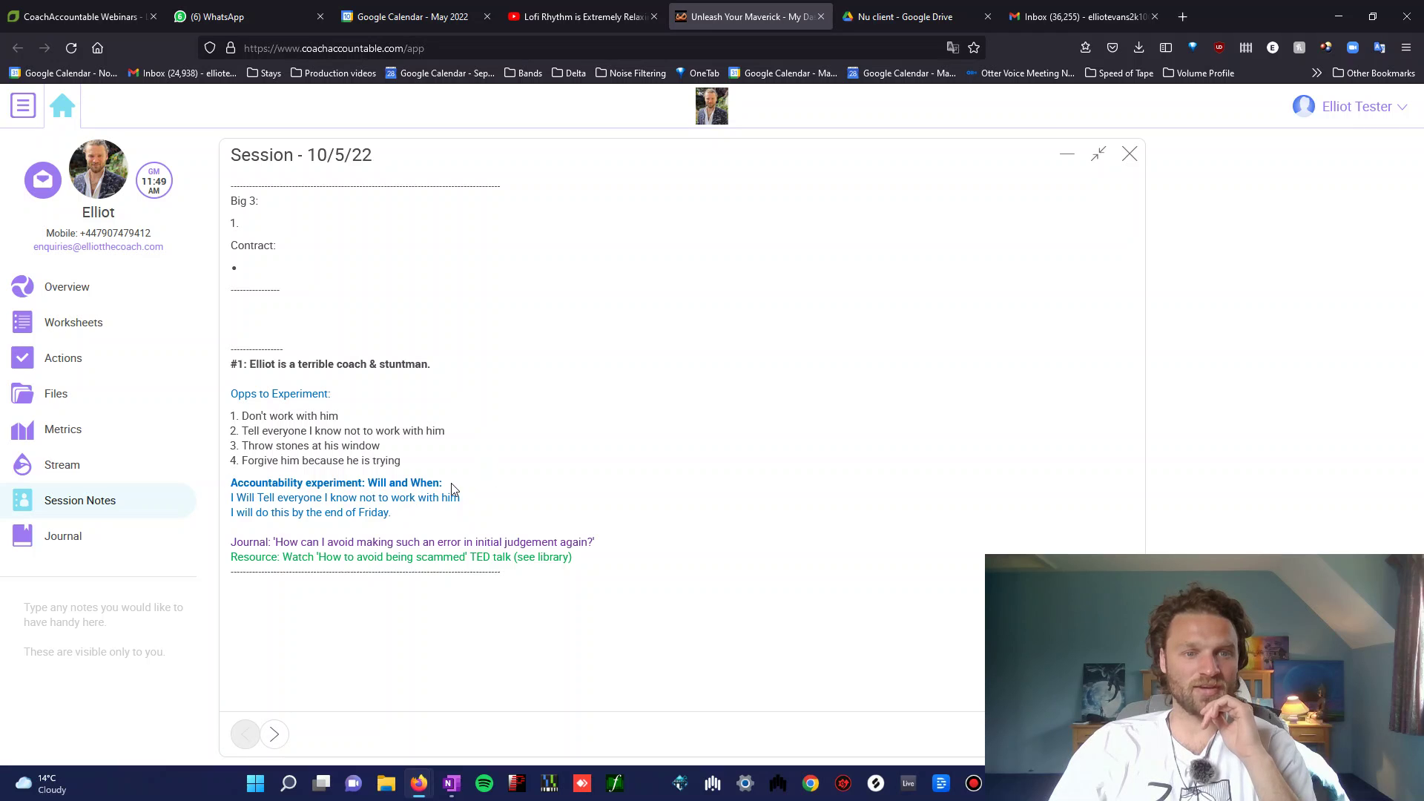
left_click_drag(364, 490, 413, 485)
left_click(413, 486)
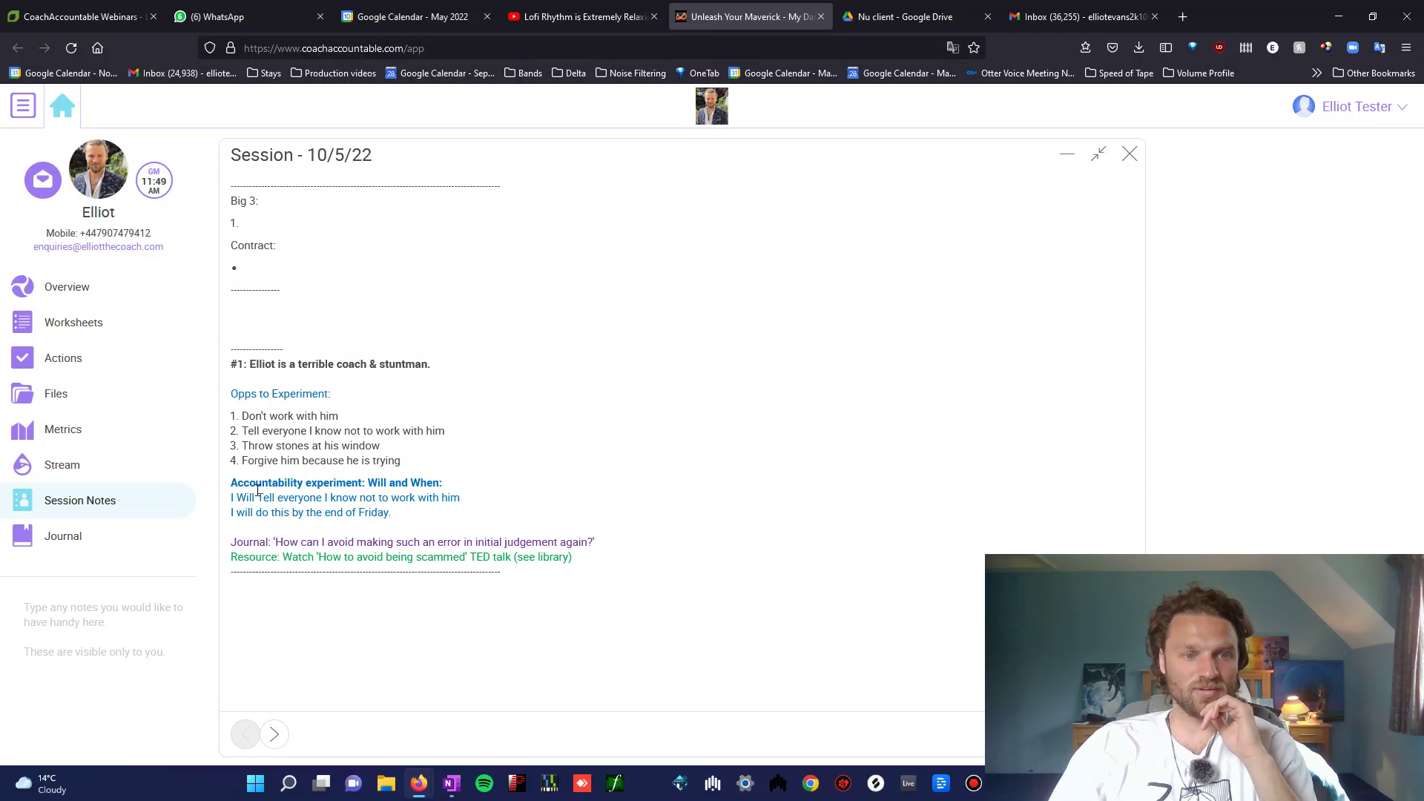
left_click_drag(230, 499, 328, 495)
left_click(417, 480)
left_click(328, 496)
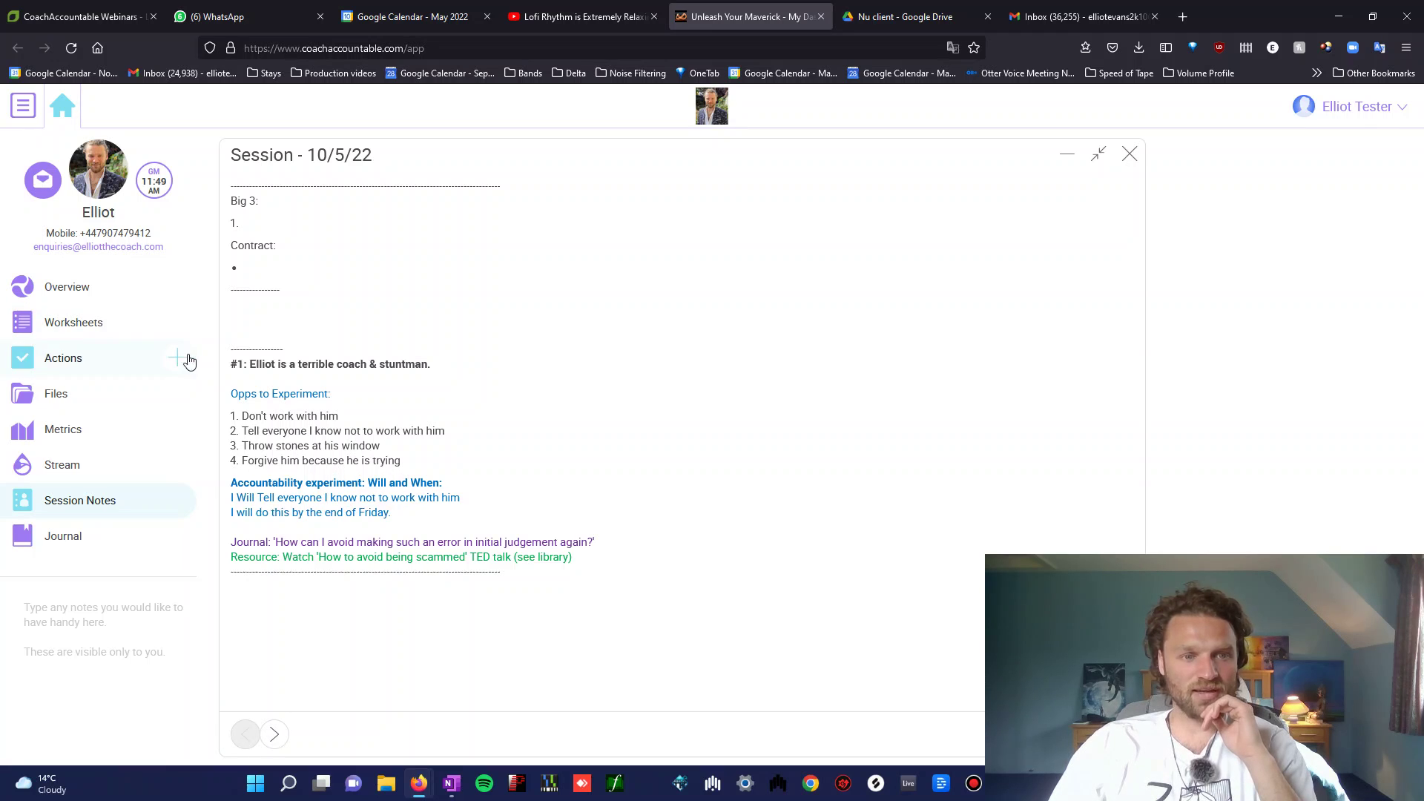
Draft a standalone action about telling everyone the coach is bad, due 13/5/22 at 10:00am, and discard it without adding it
left_click(181, 359)
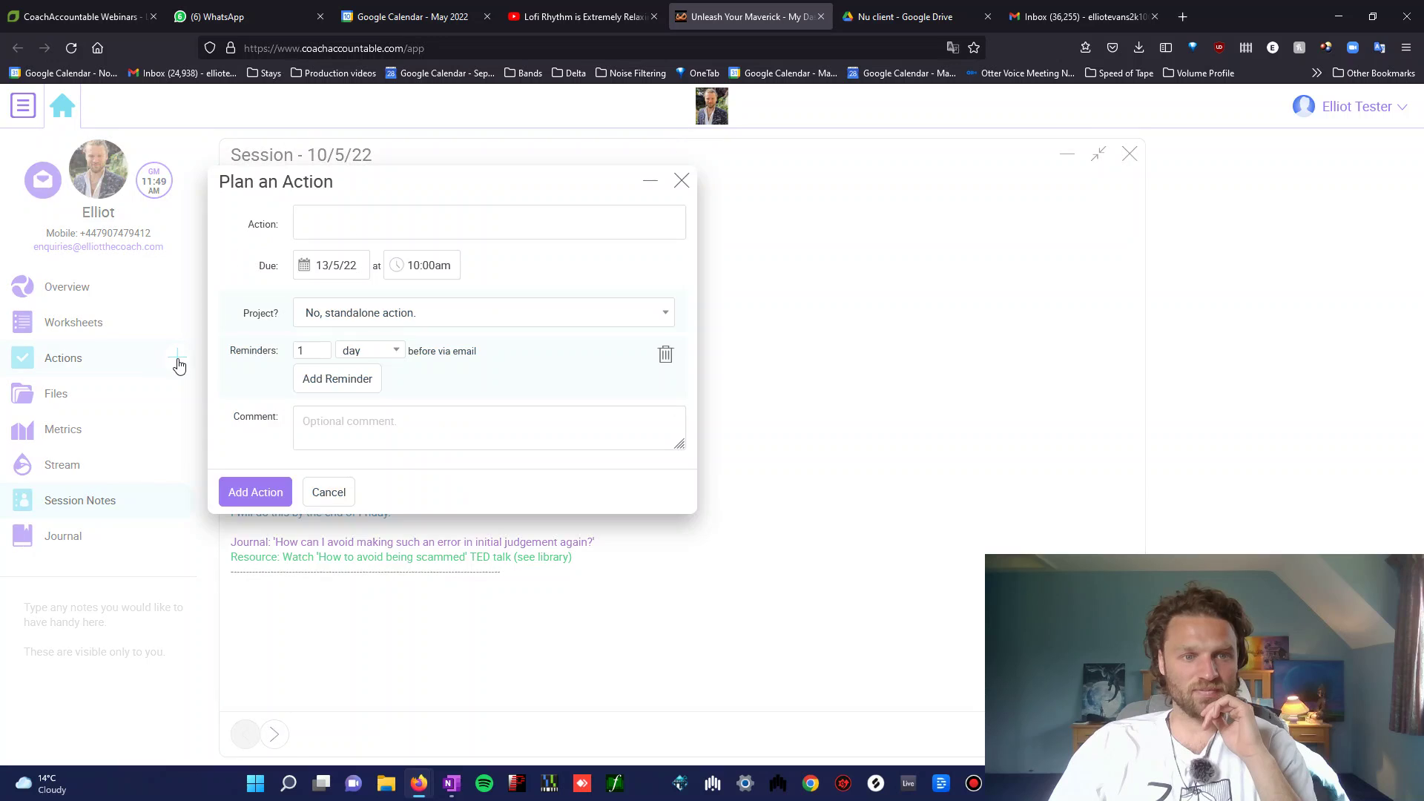
left_click(349, 225)
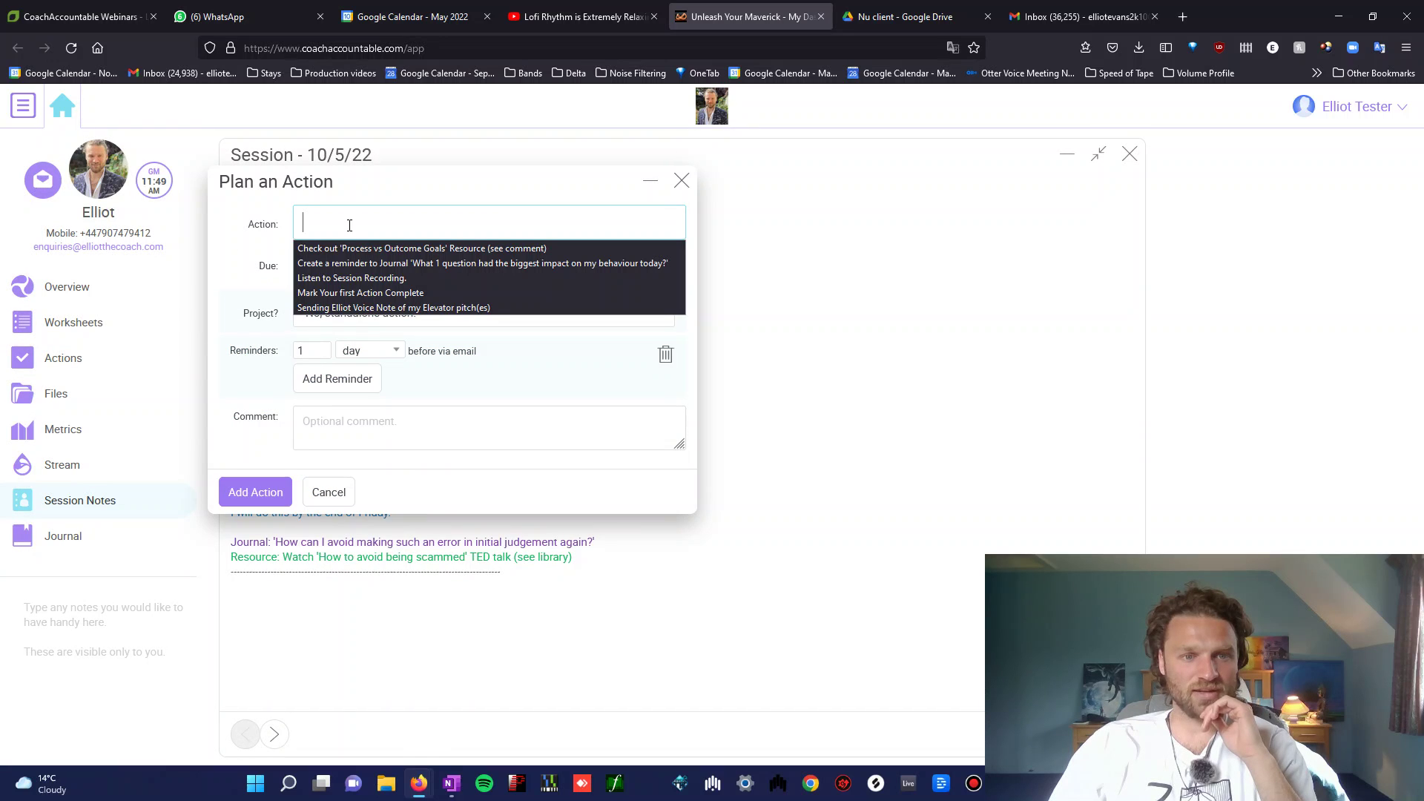
type("I wi")
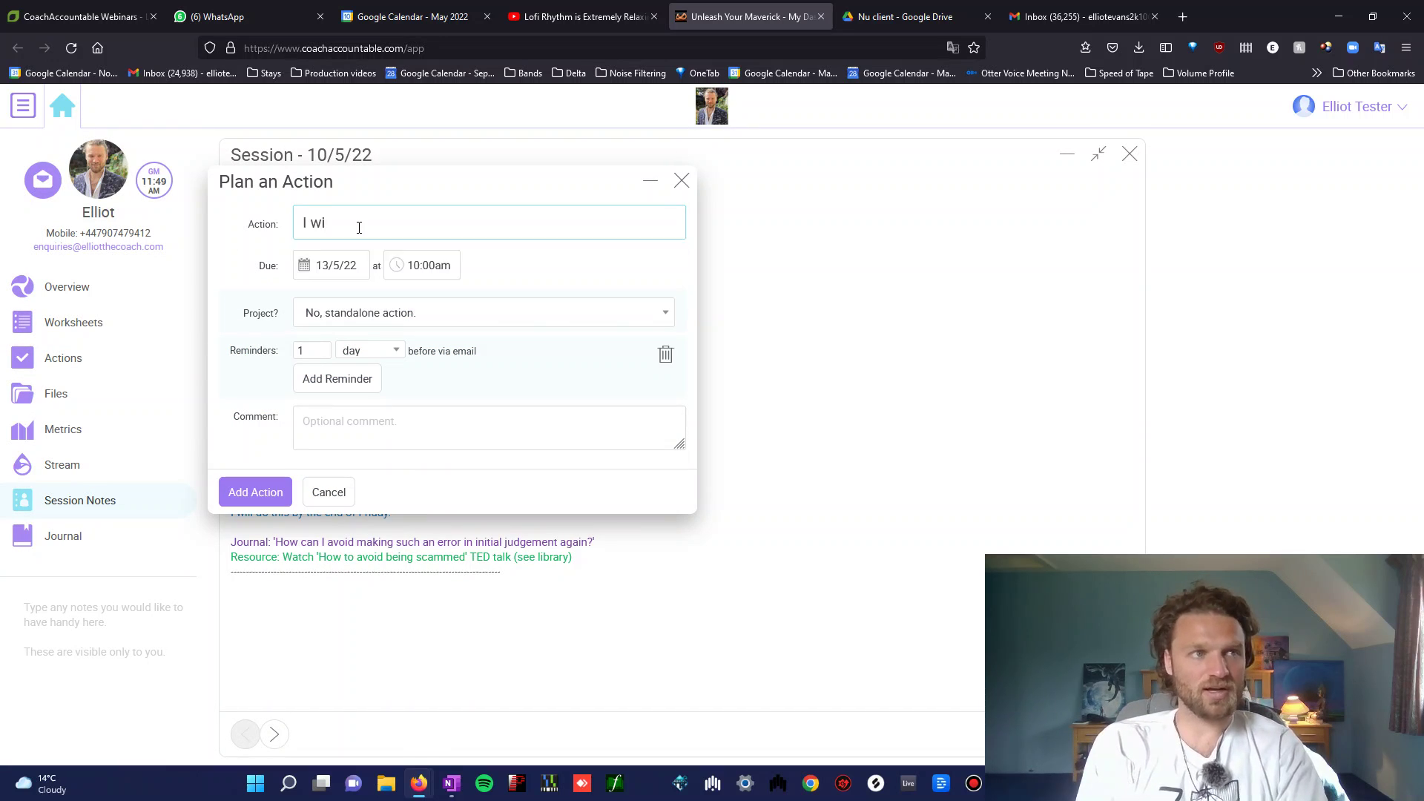
type("ll tell everyone El")
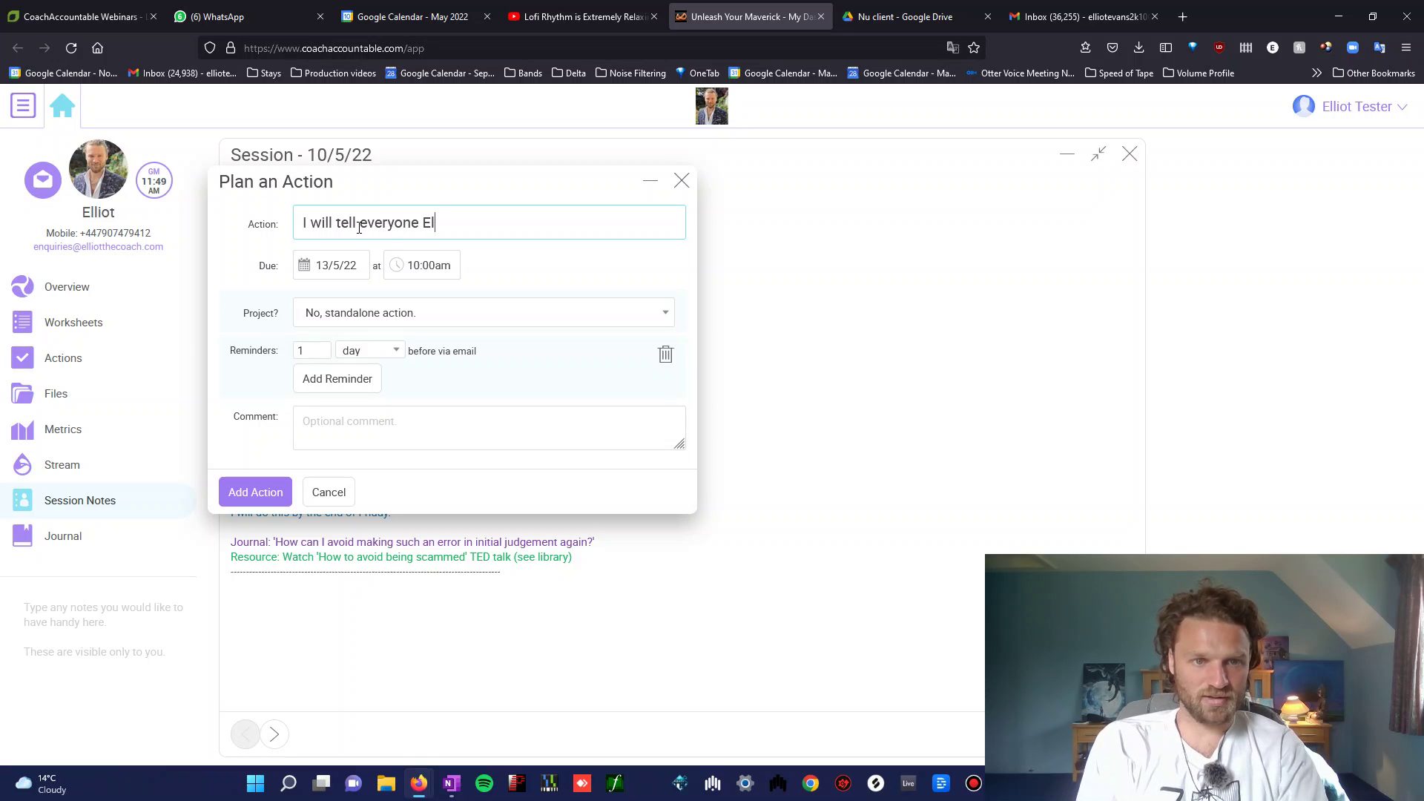
type("liot is a ")
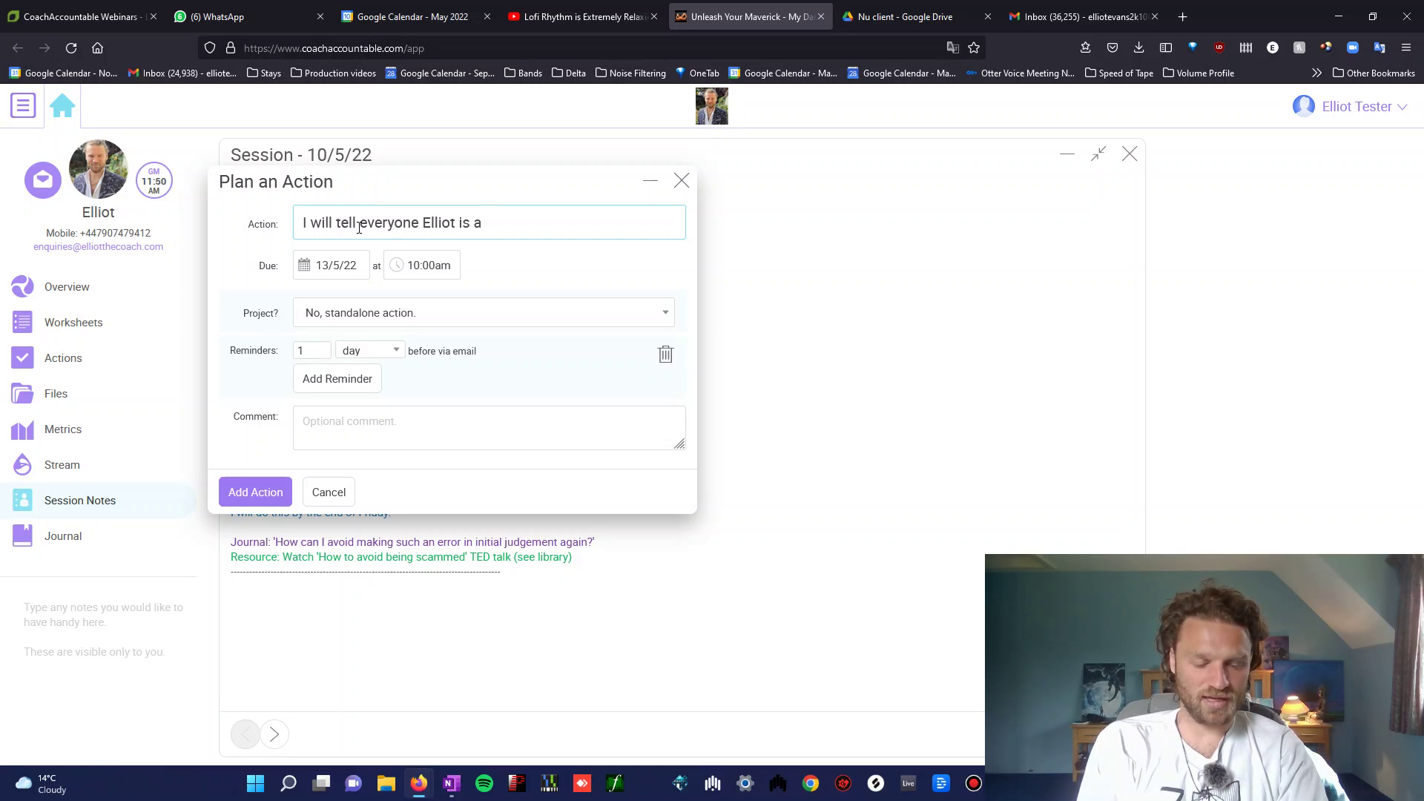
type("shitcoach")
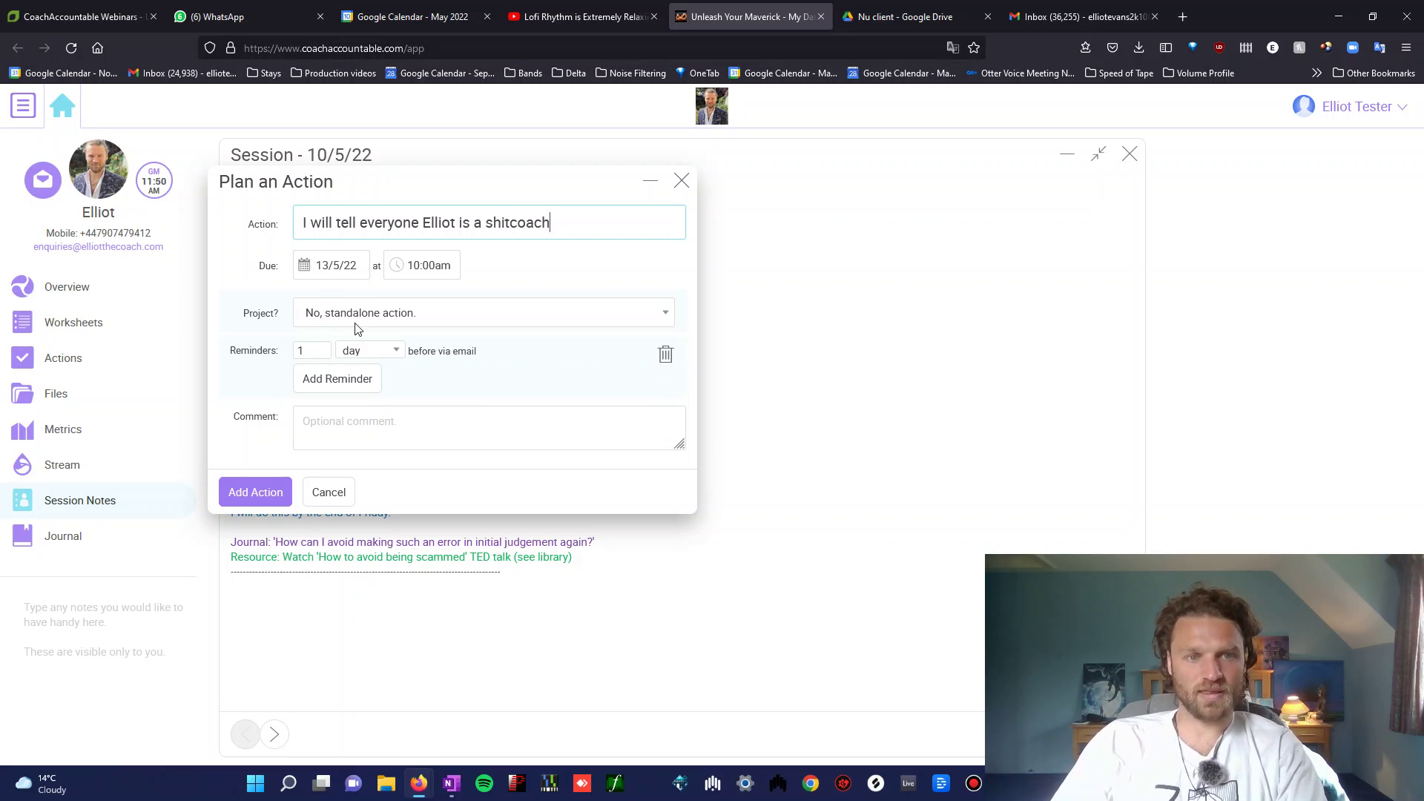
left_click(344, 265)
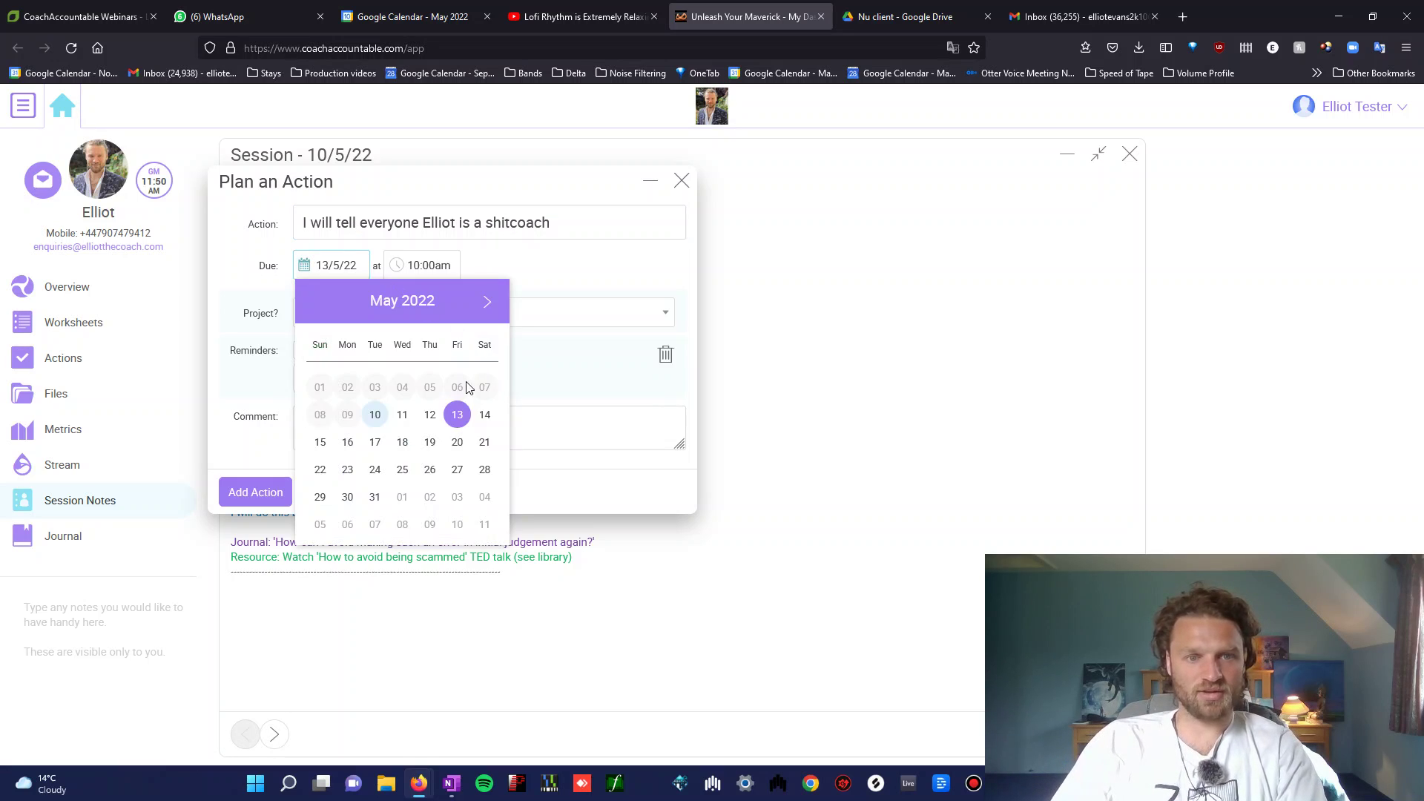
left_click(458, 419)
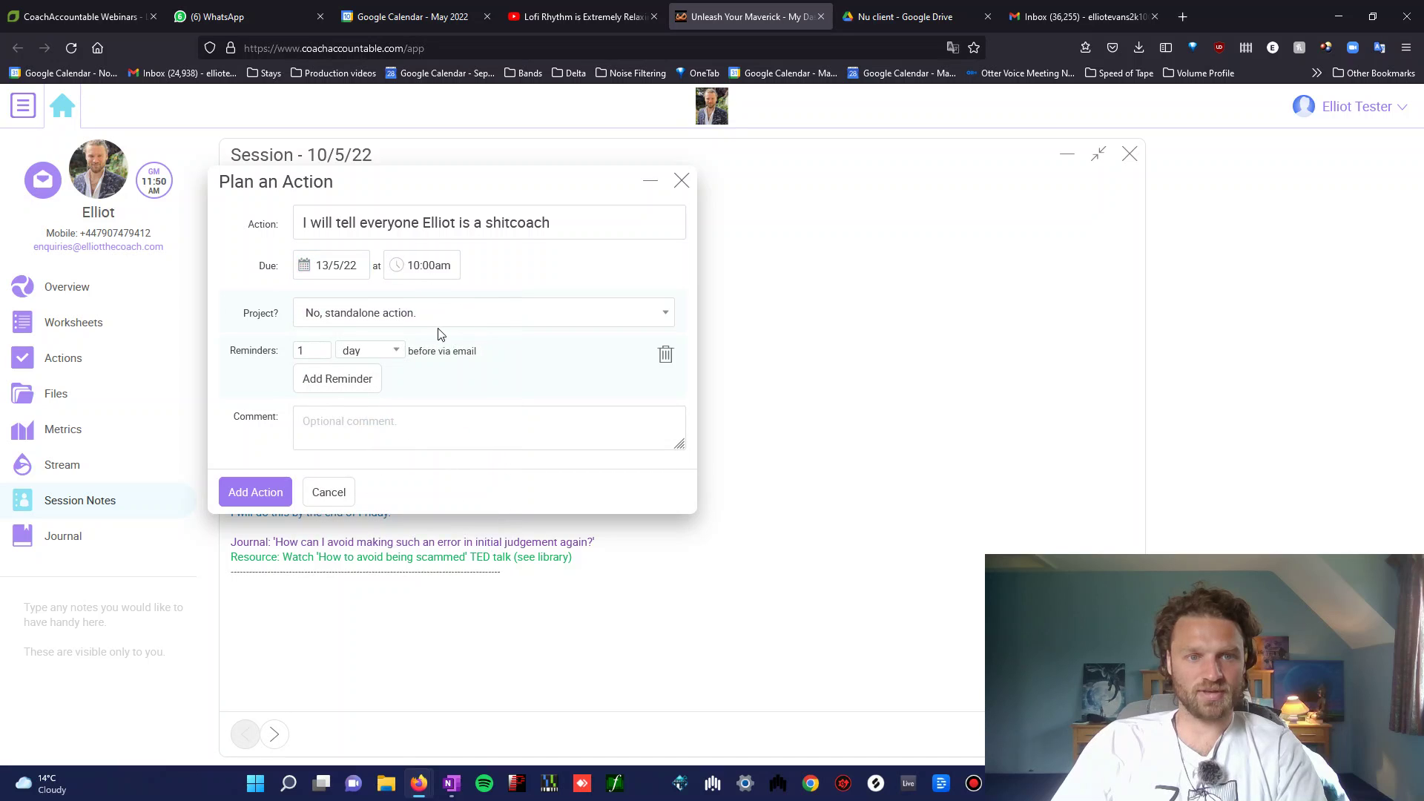
left_click(275, 501)
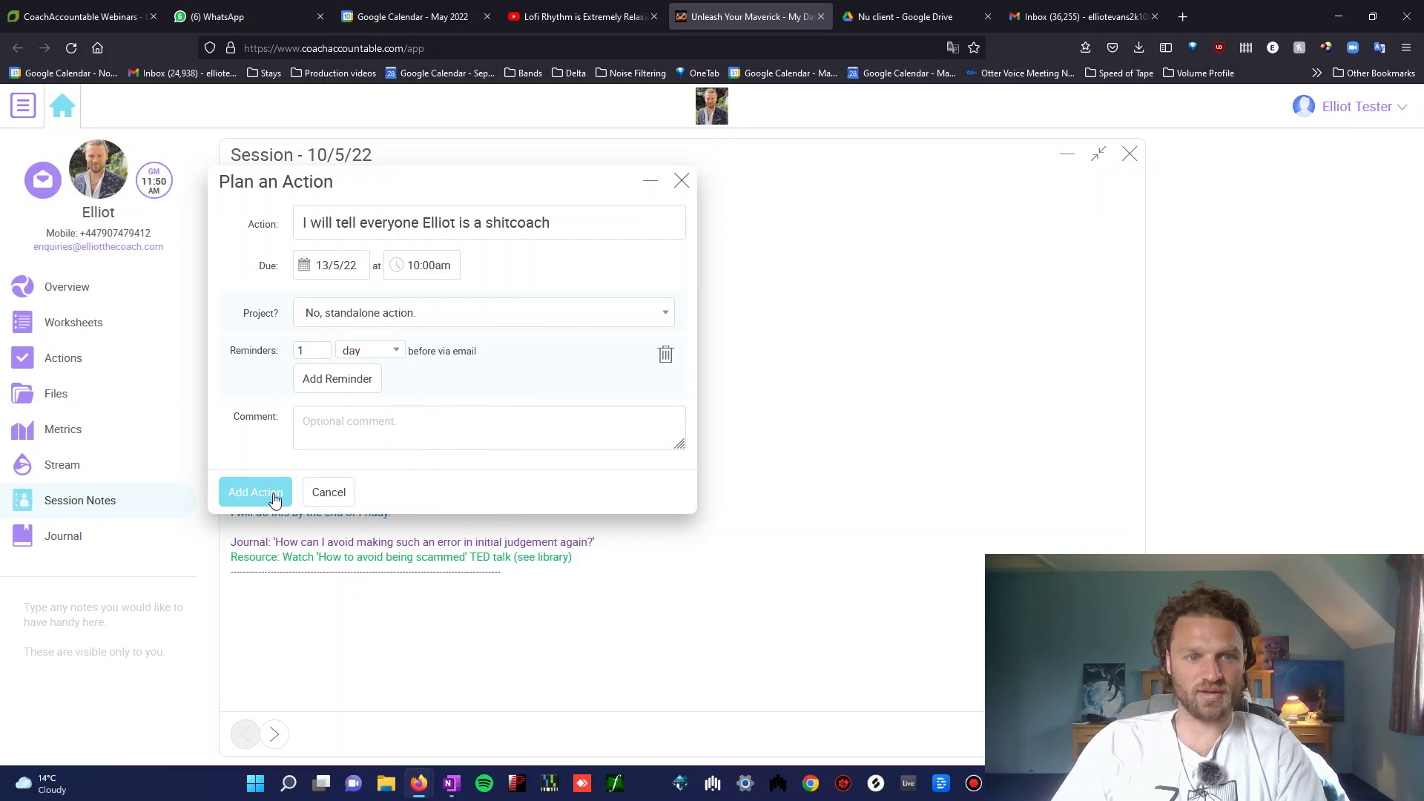
left_click(680, 181)
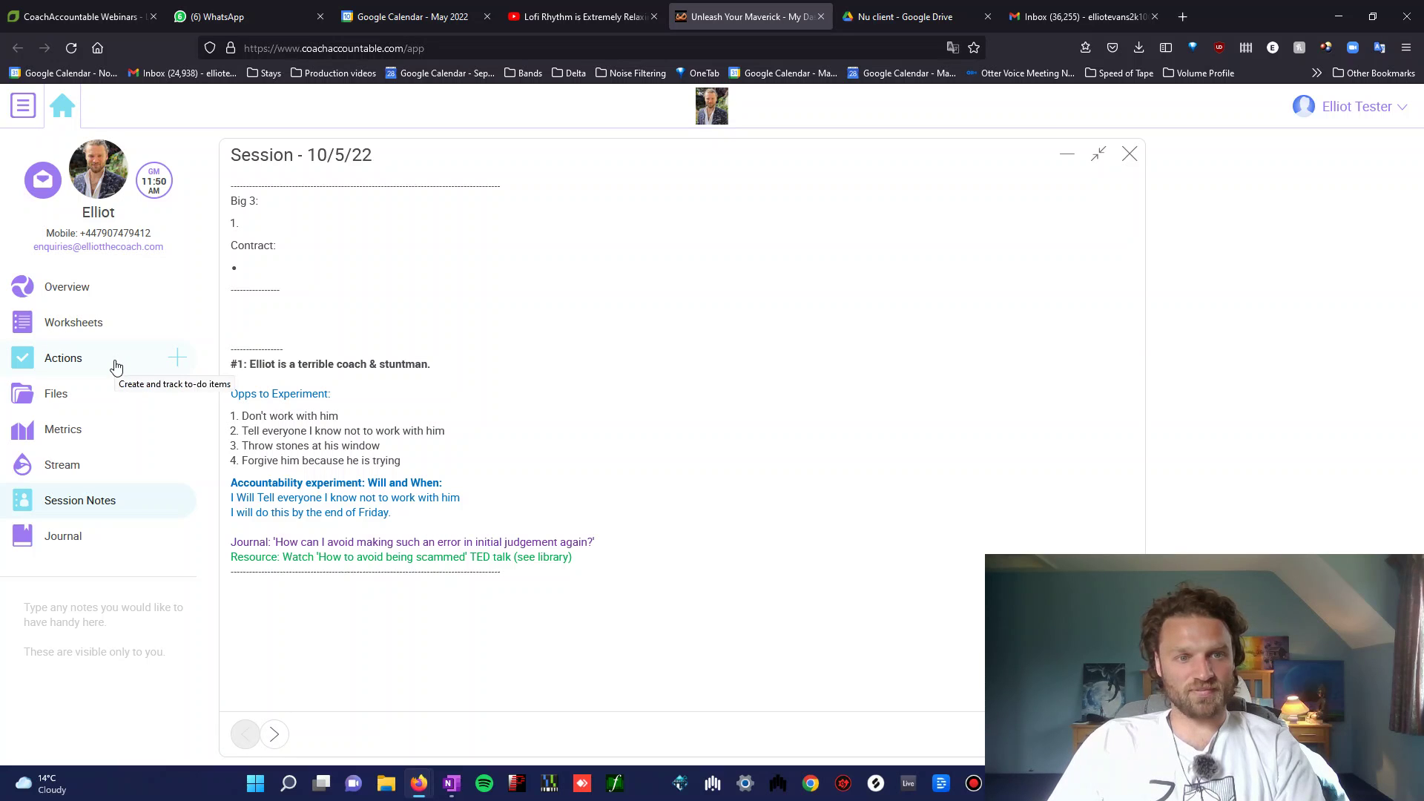
Go to the overview and open the due action about creating a daily journaling reminder on the phone to read its full text
left_click(82, 291)
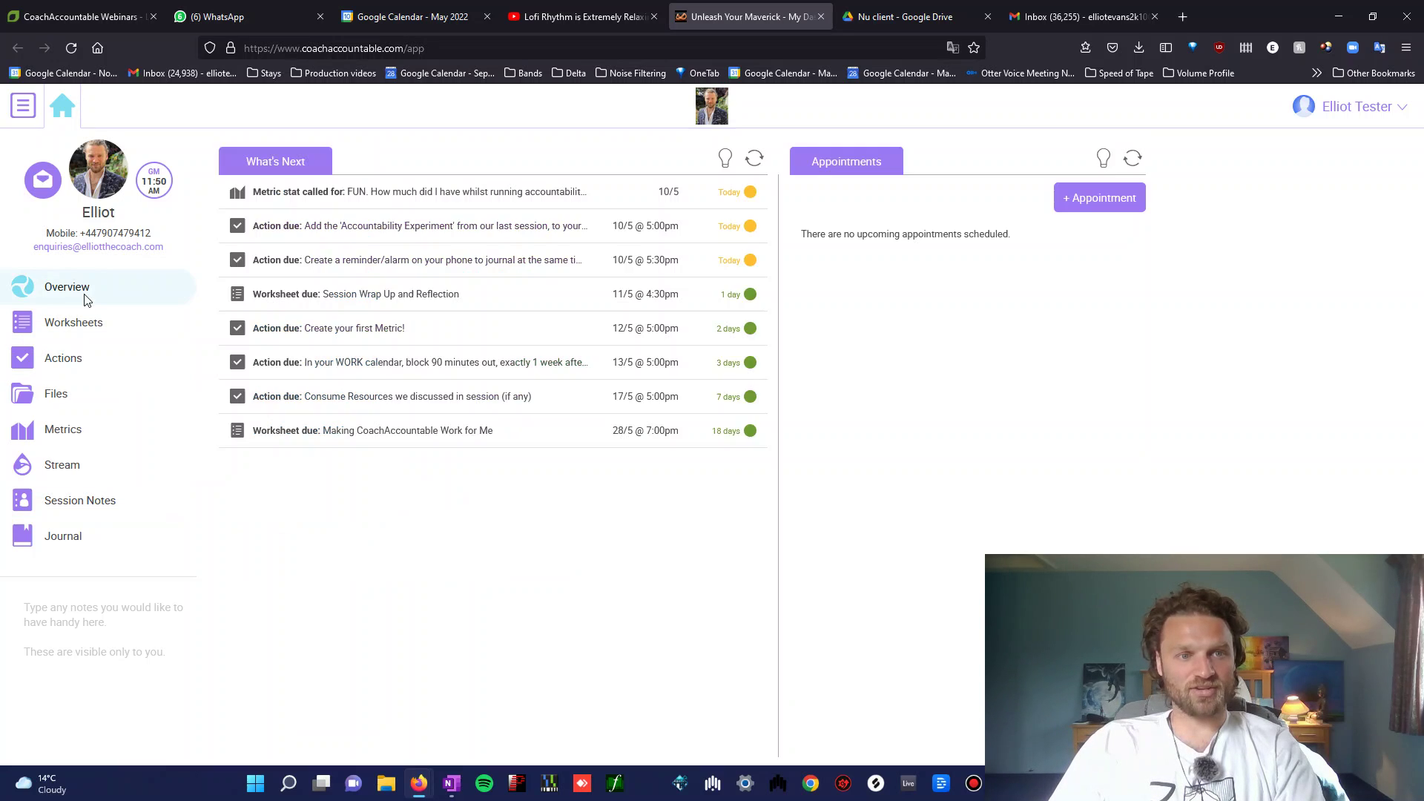
left_click(384, 273)
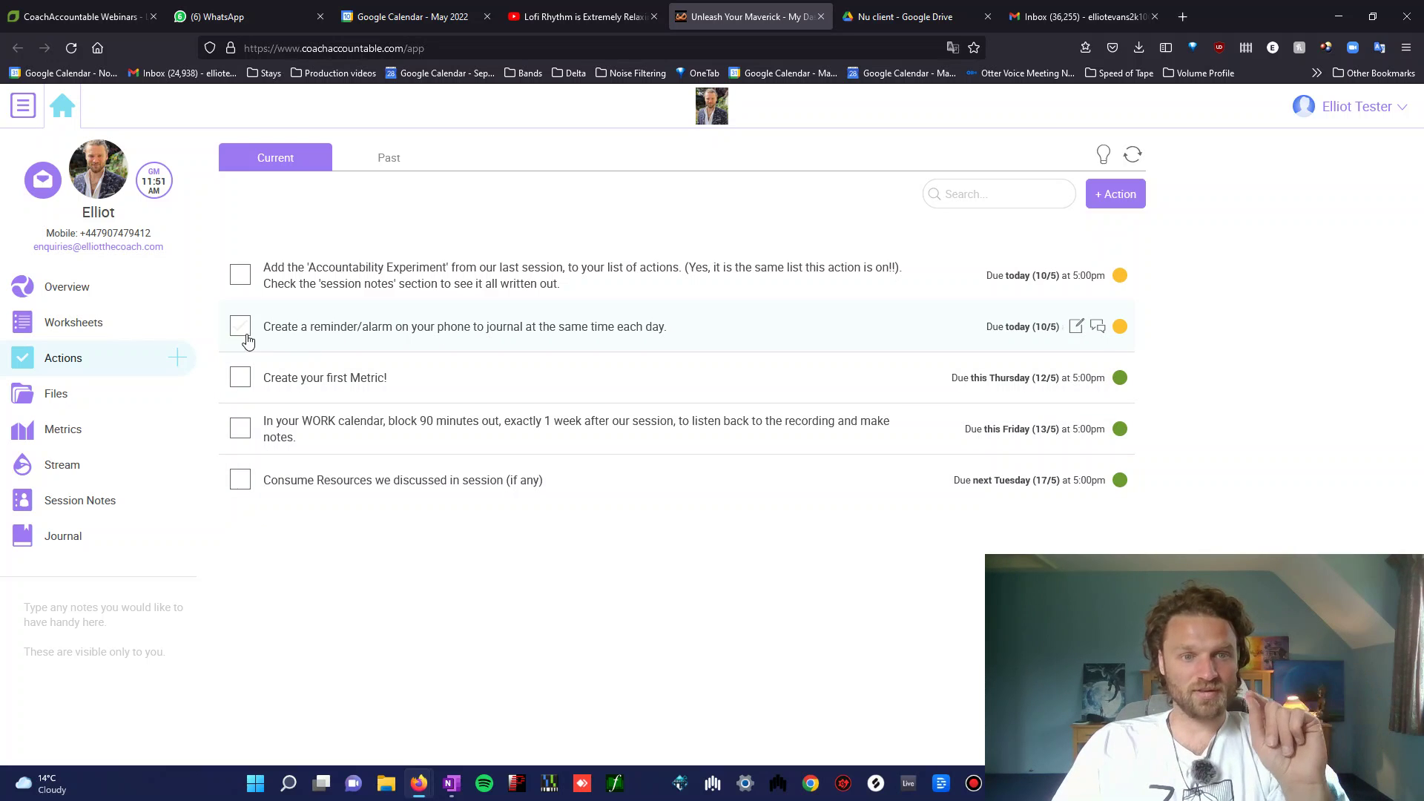
left_click_drag(675, 328, 255, 324)
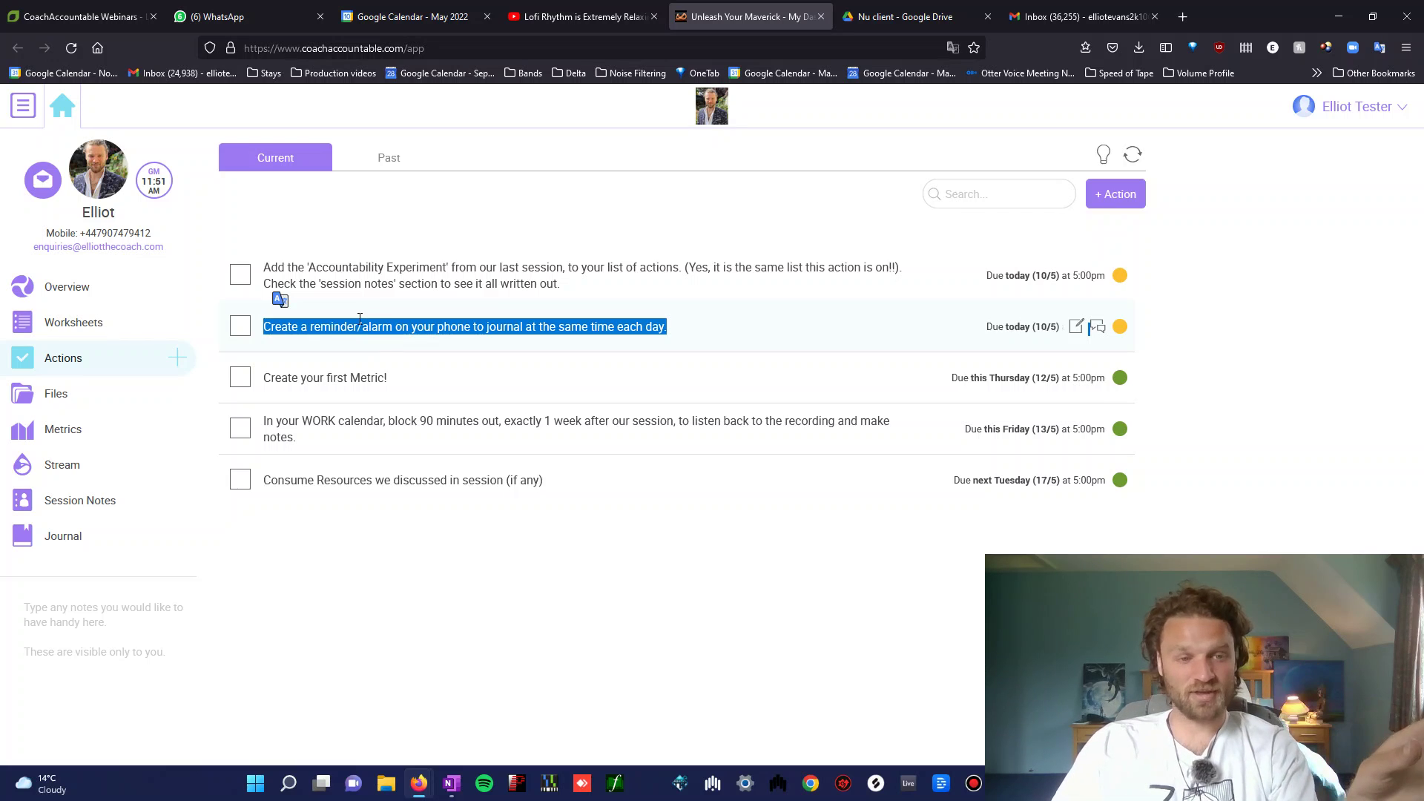
Open a blank journal entry, view its title field, editor and sharing options, and close it without saving
left_click(102, 541)
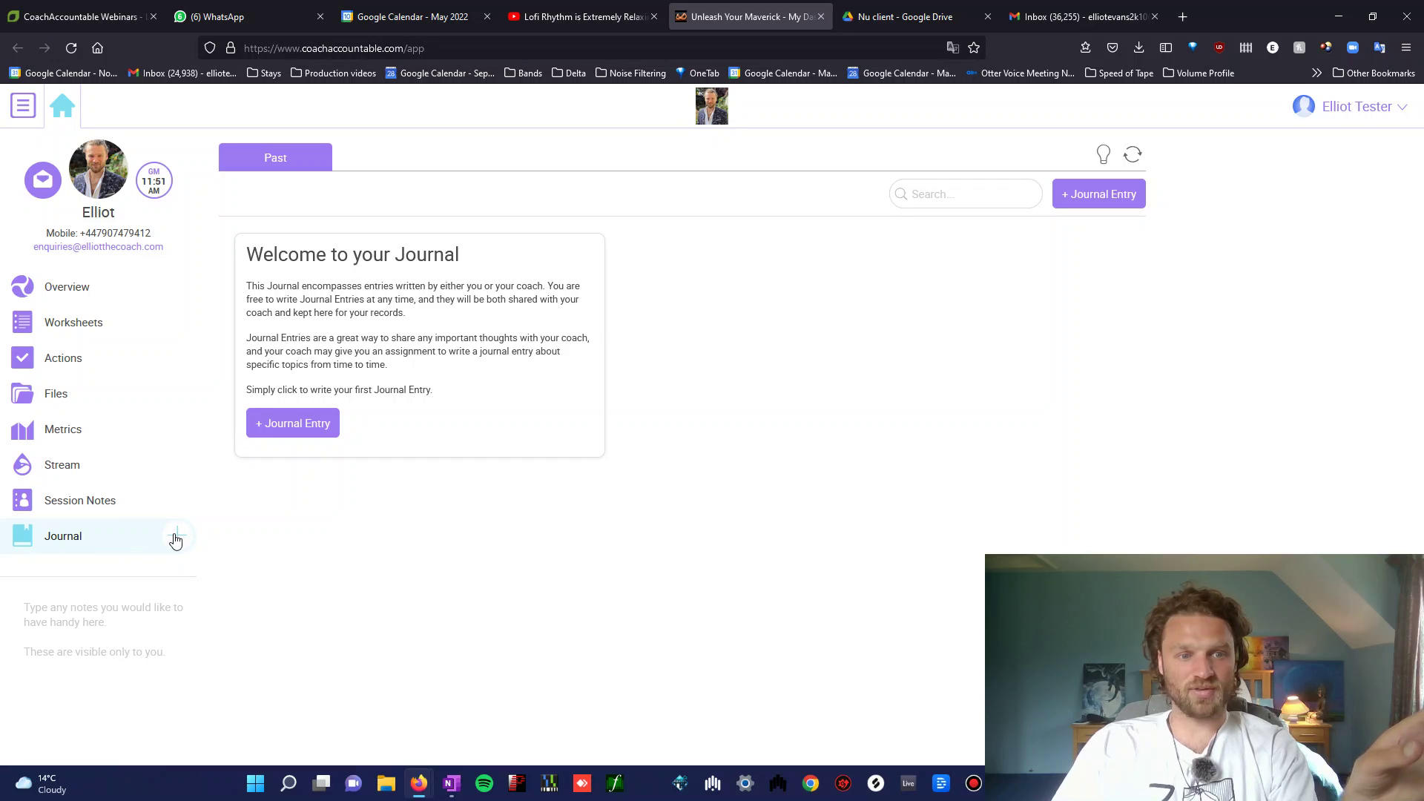
left_click(286, 421)
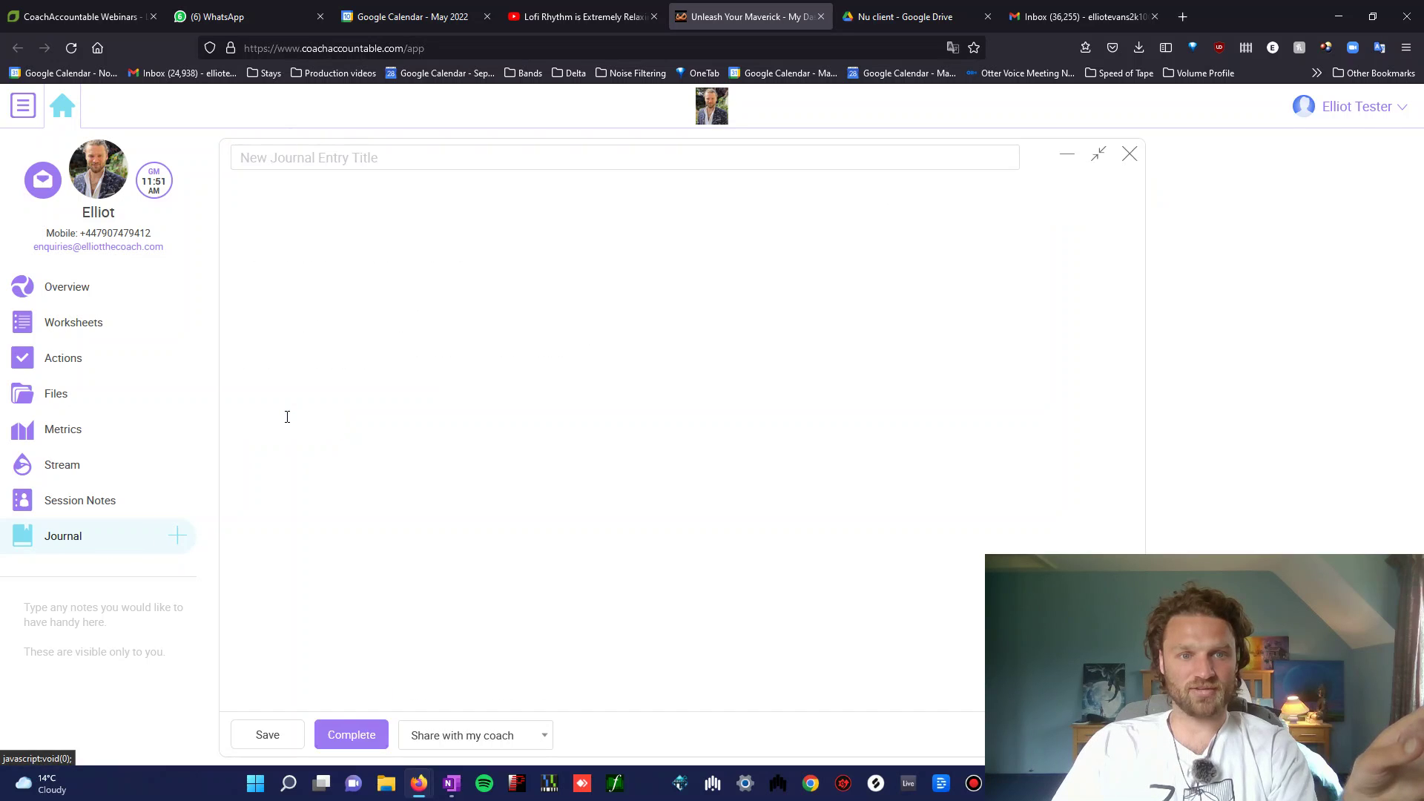
left_click(351, 158)
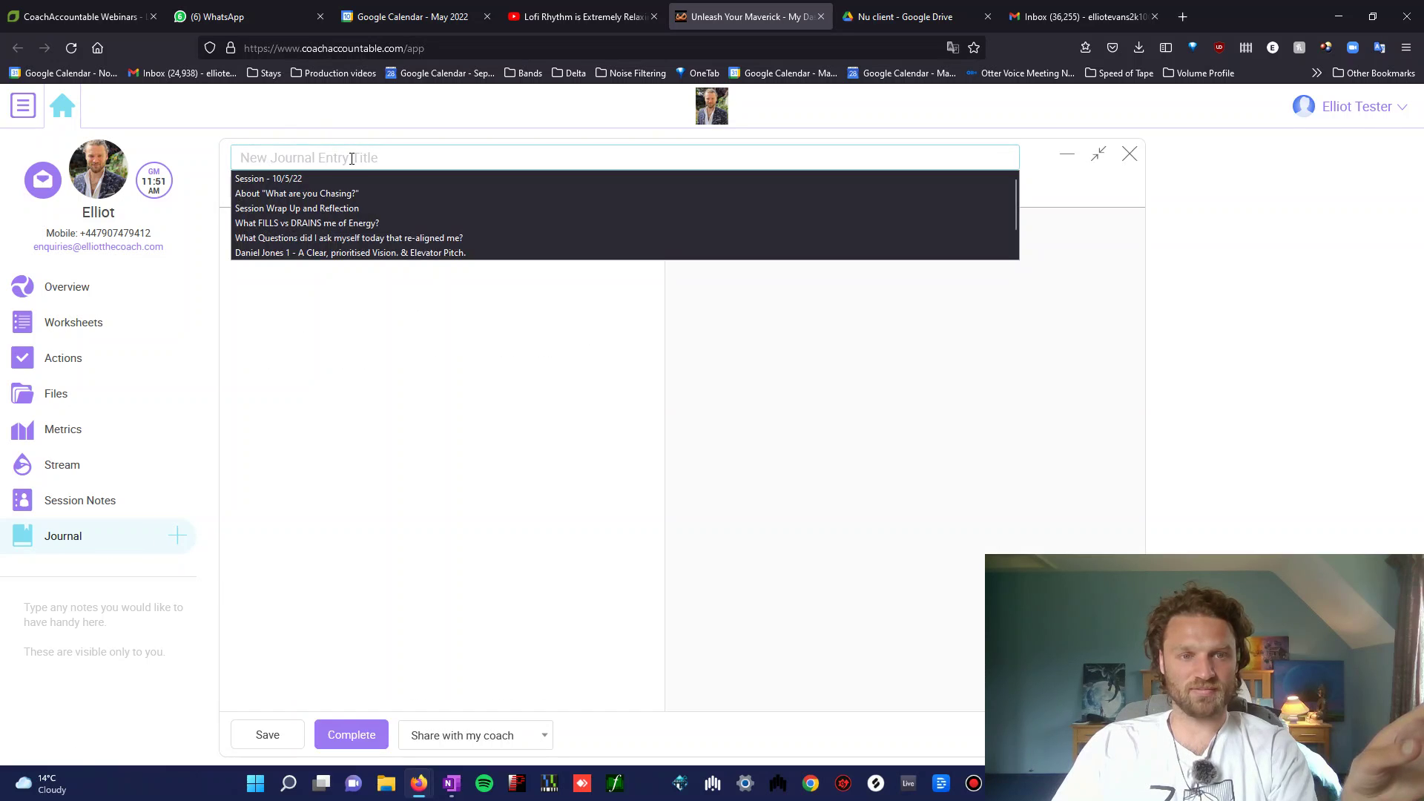
left_click(327, 289)
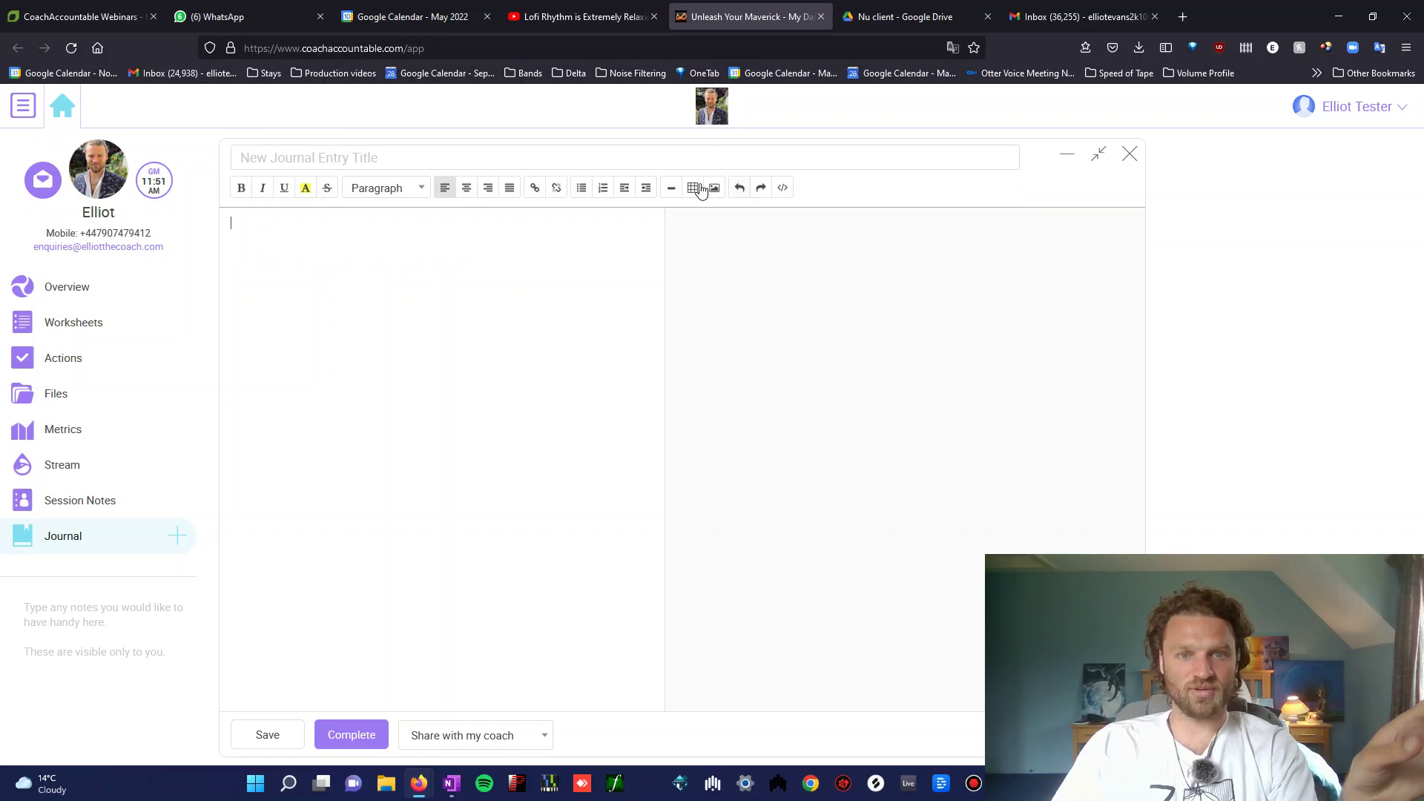
left_click(534, 742)
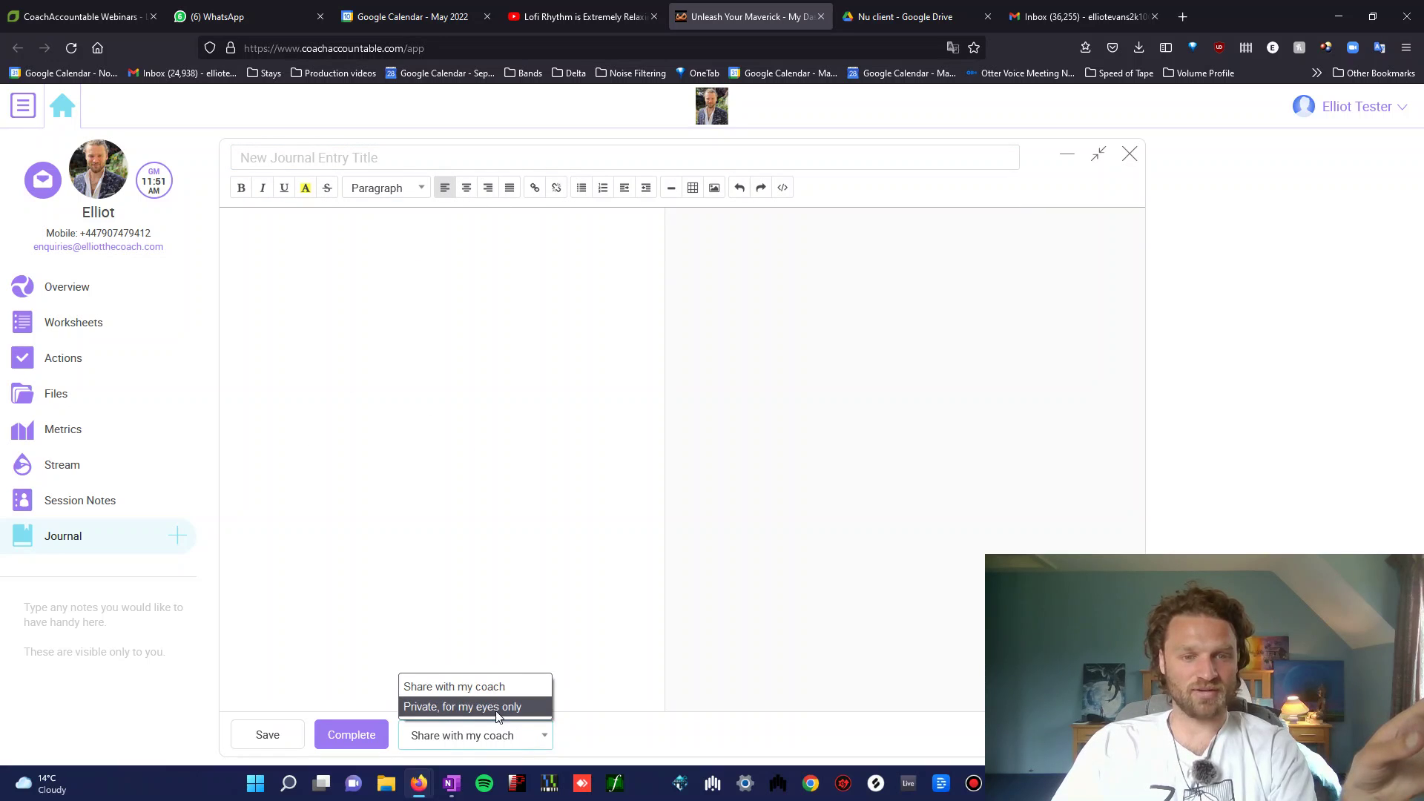
left_click(314, 527)
left_click(1129, 154)
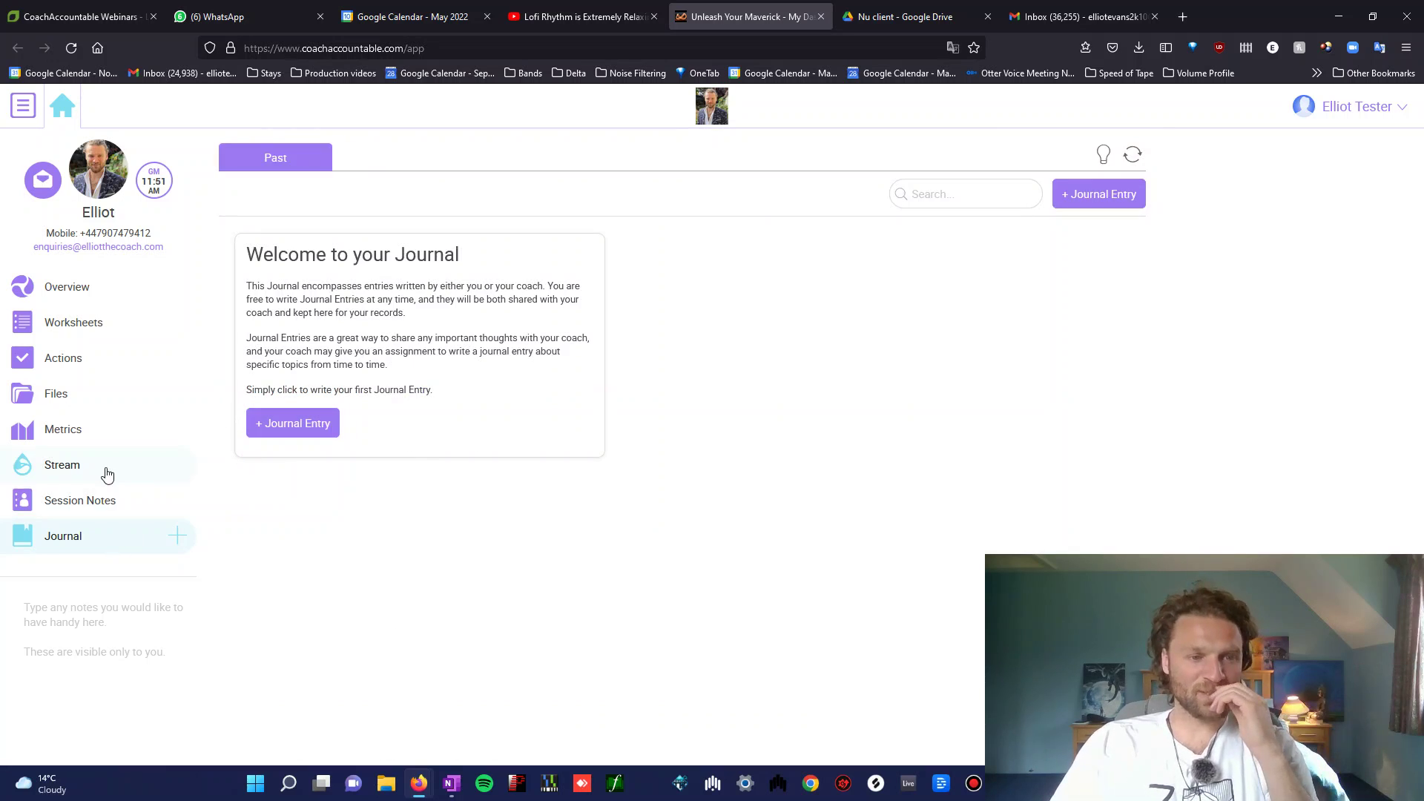
Review the "Consume Resources we discussed in session (if any)" action and the Journal and Resource lines in the session notes
left_click(72, 289)
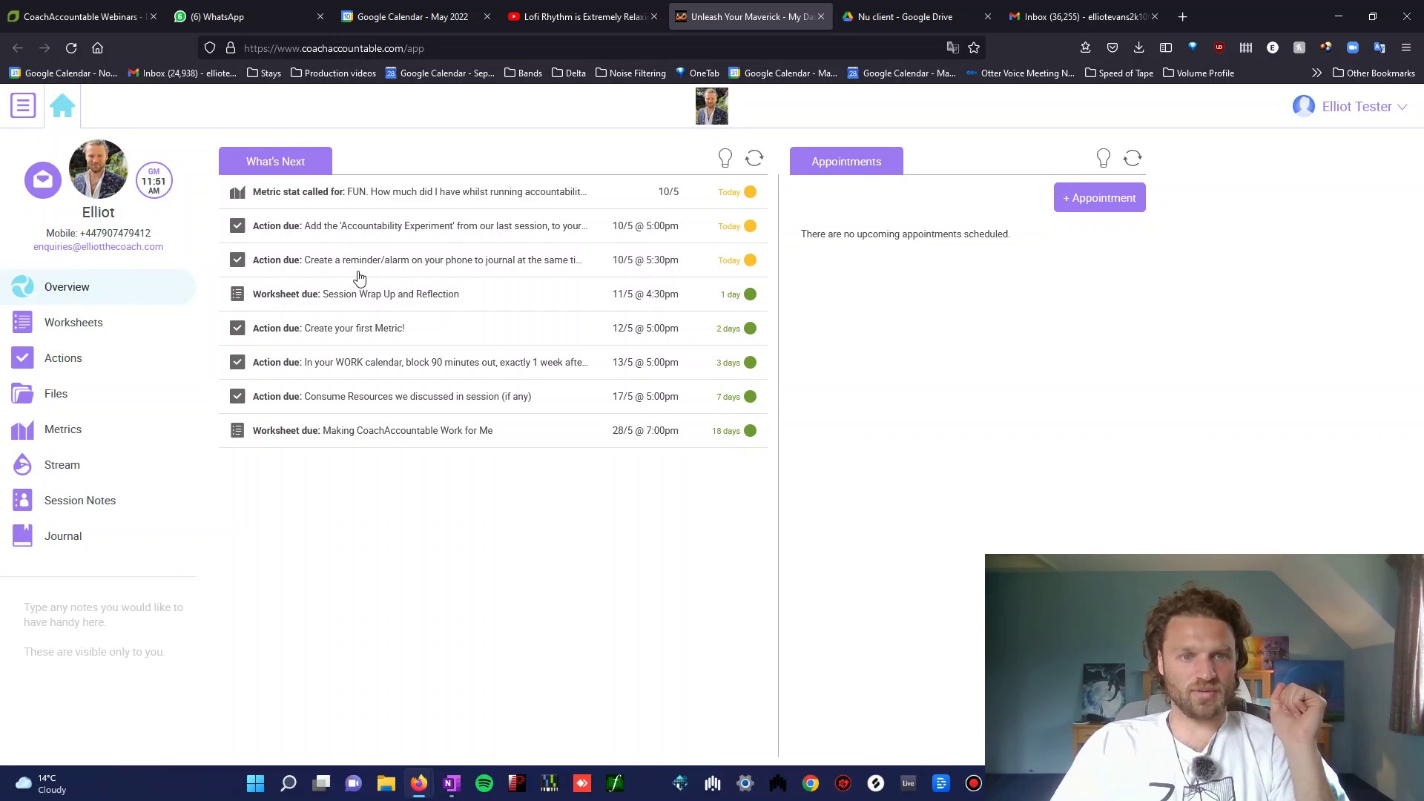
left_click(364, 407)
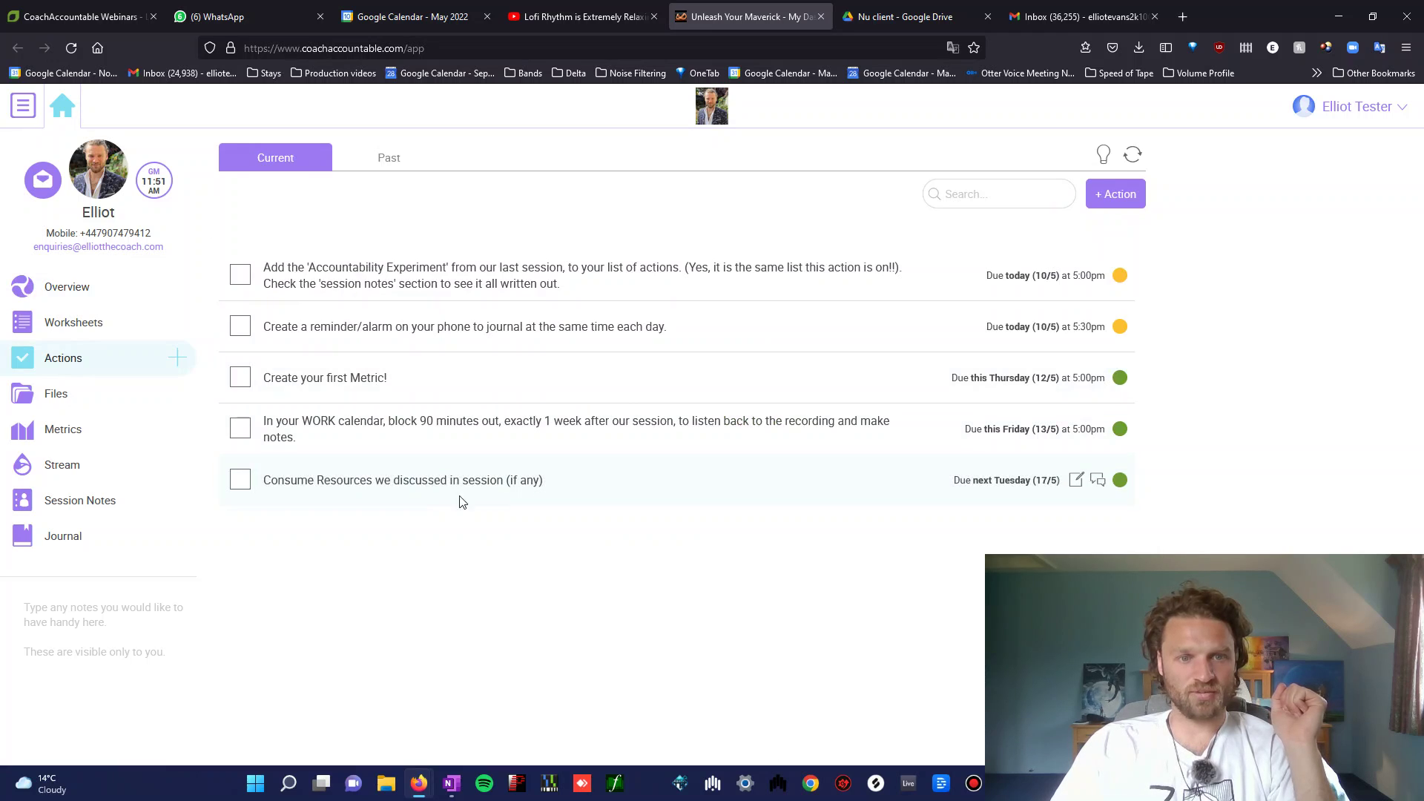
left_click(123, 502)
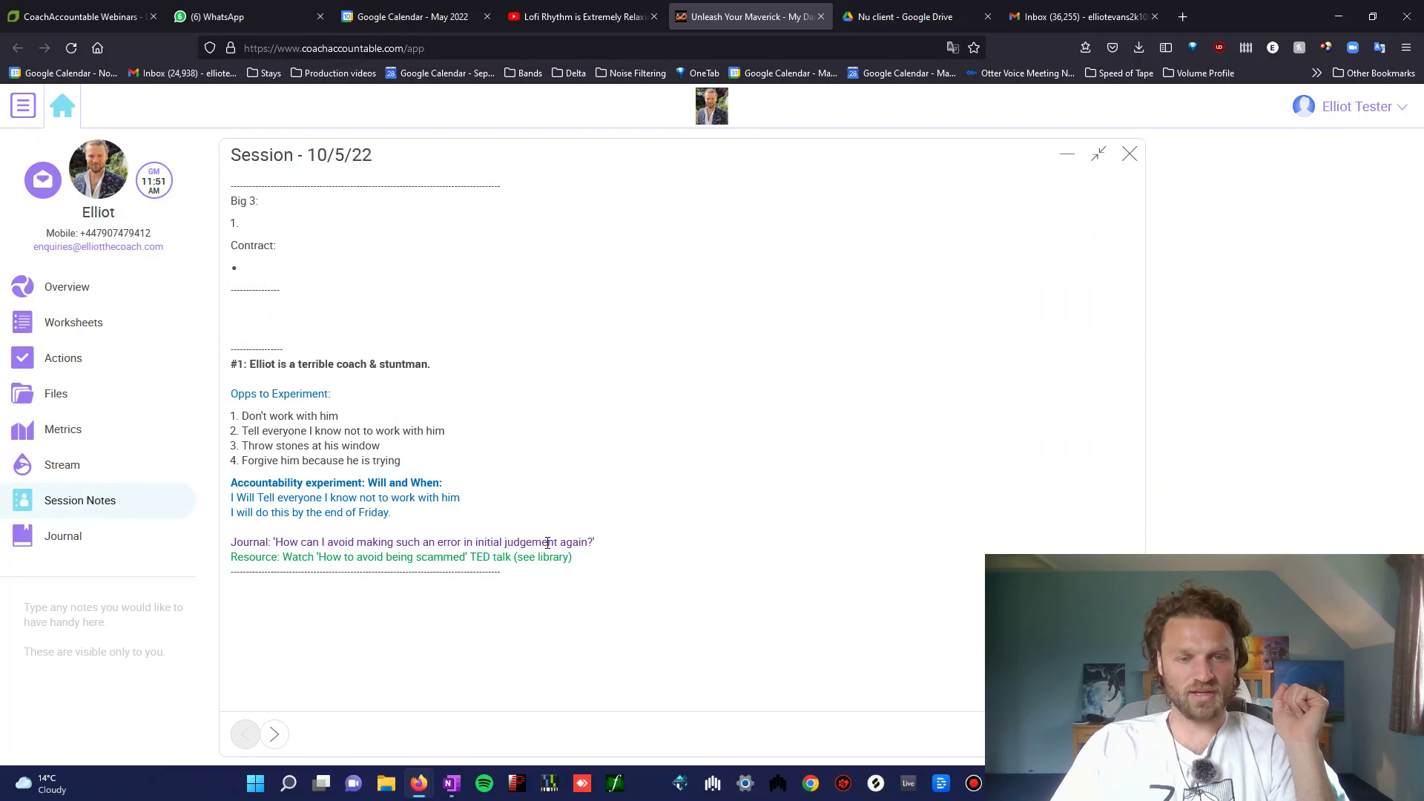
left_click_drag(594, 541, 227, 544)
left_click_drag(586, 559, 234, 560)
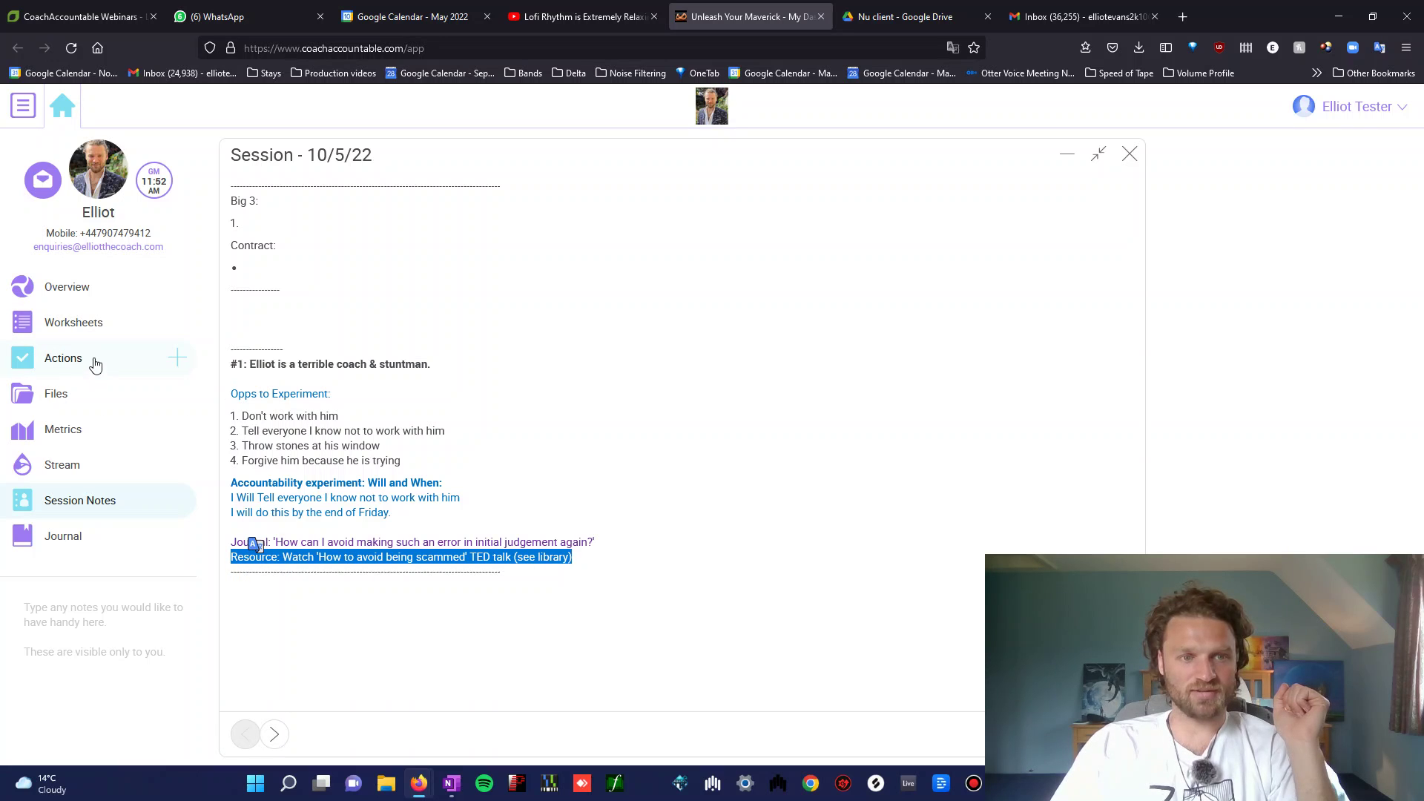
left_click(571, 563)
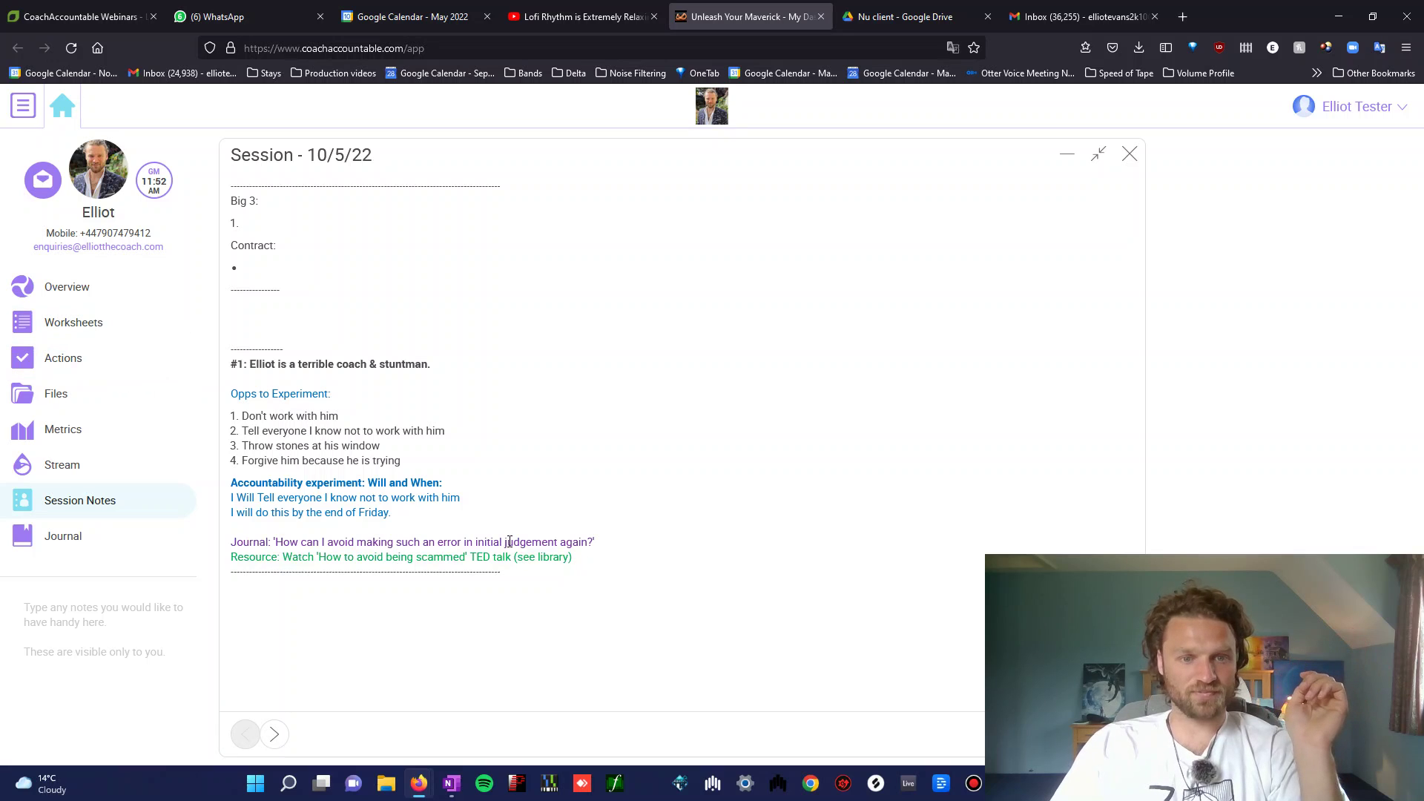
View the shared files, and return to the current actions to reread "Consume Resources we discussed in session (if any)"
left_click(63, 411)
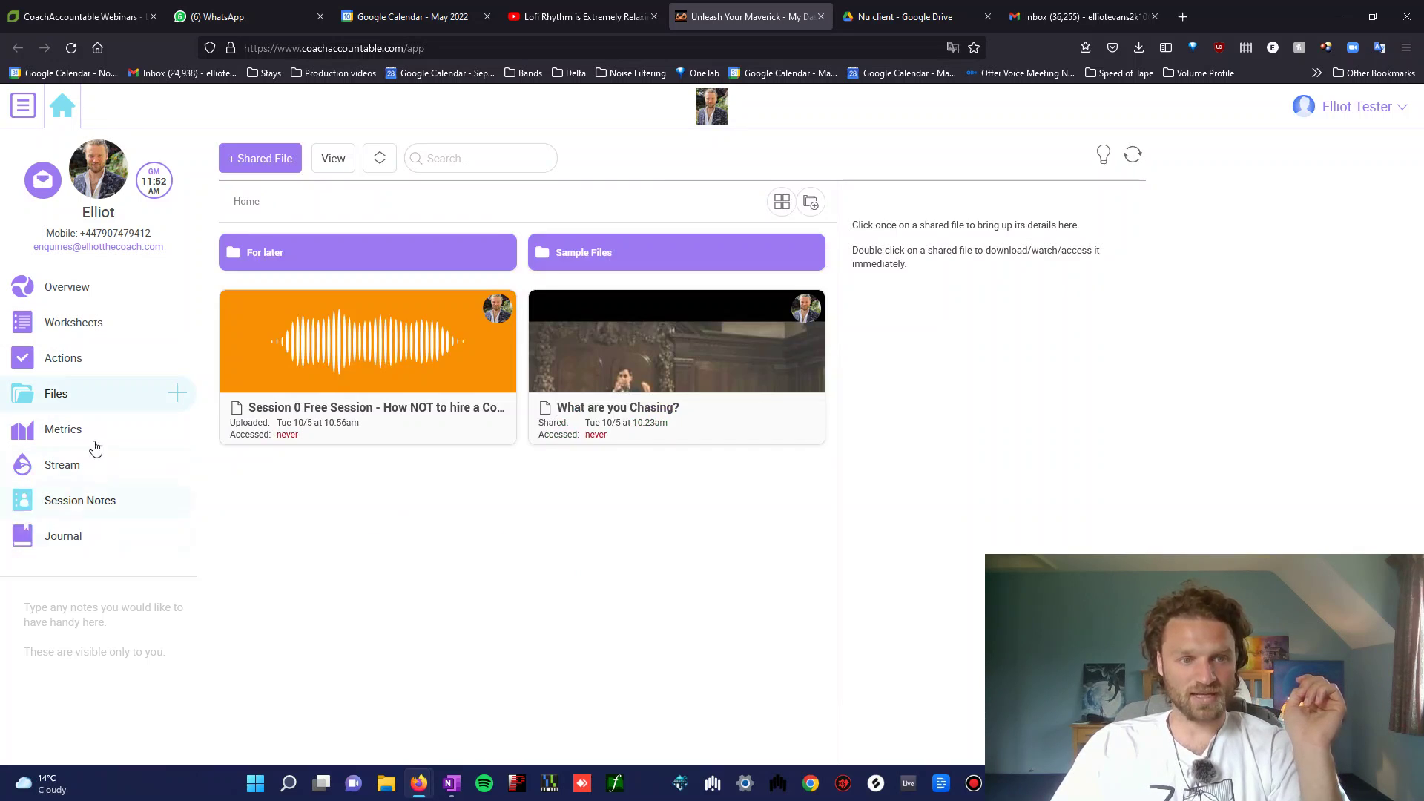
left_click(71, 366)
left_click_drag(549, 492, 261, 480)
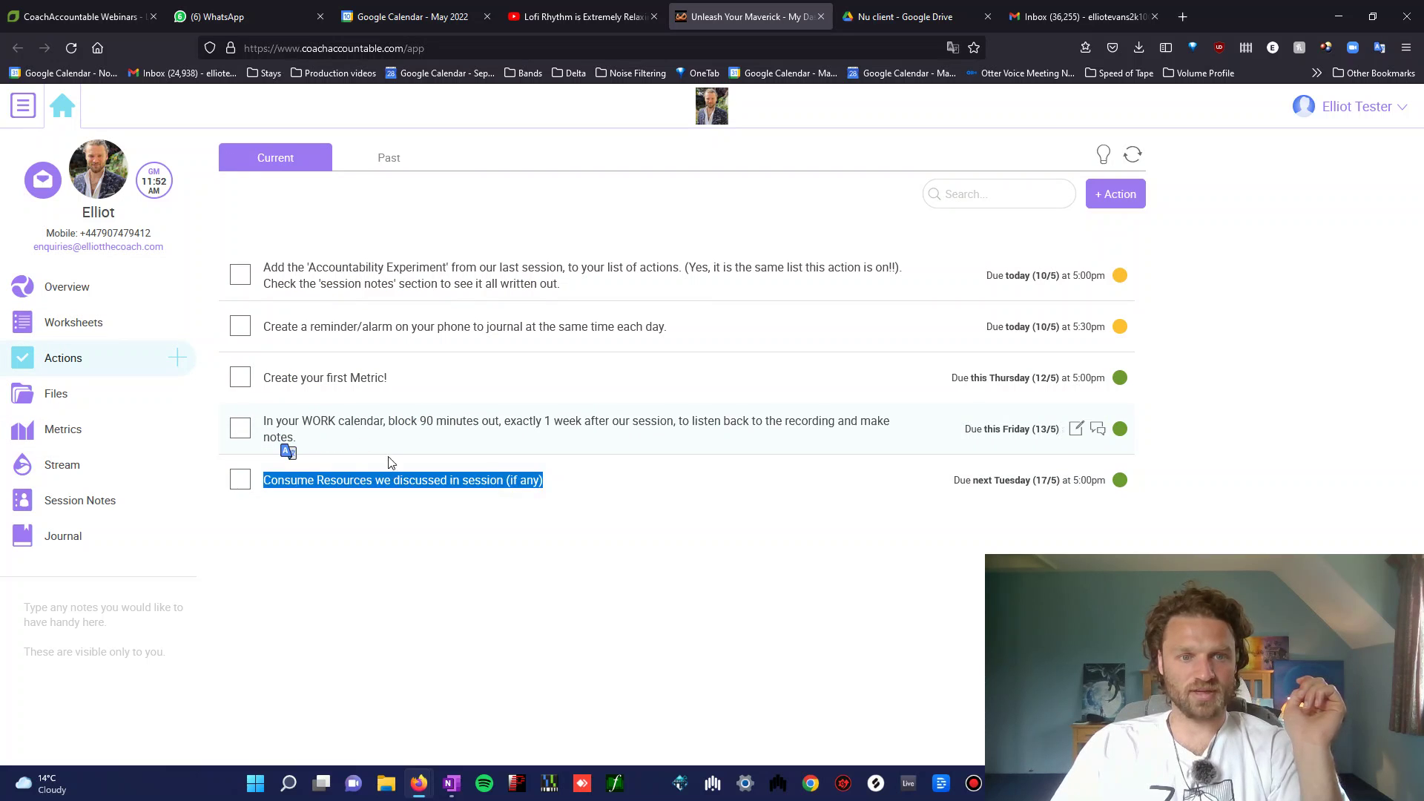
left_click(540, 531)
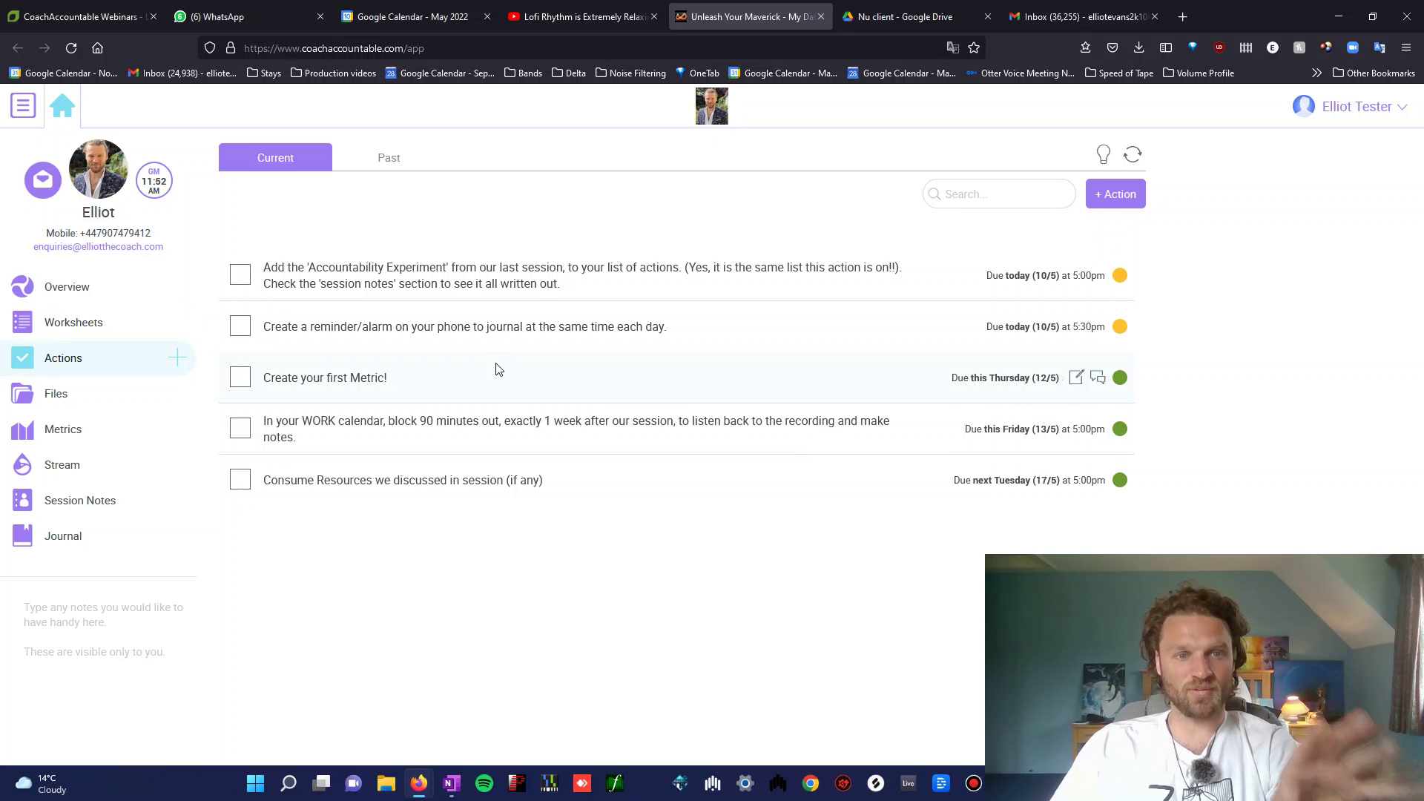
View the "Session Wrap Up and Reflection" worksheet from the What's Next list, and close it to show the assigned worksheets
left_click(92, 299)
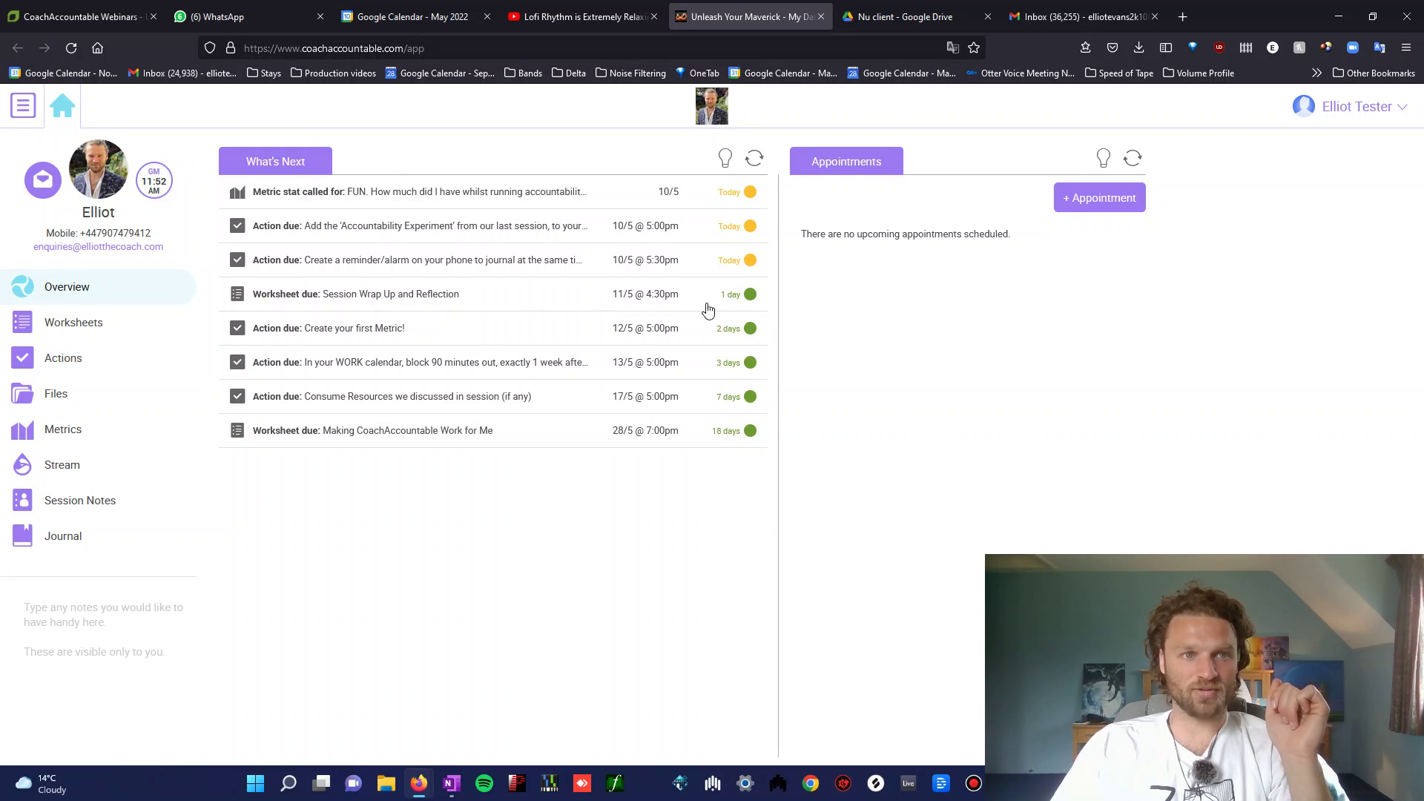
left_click(397, 310)
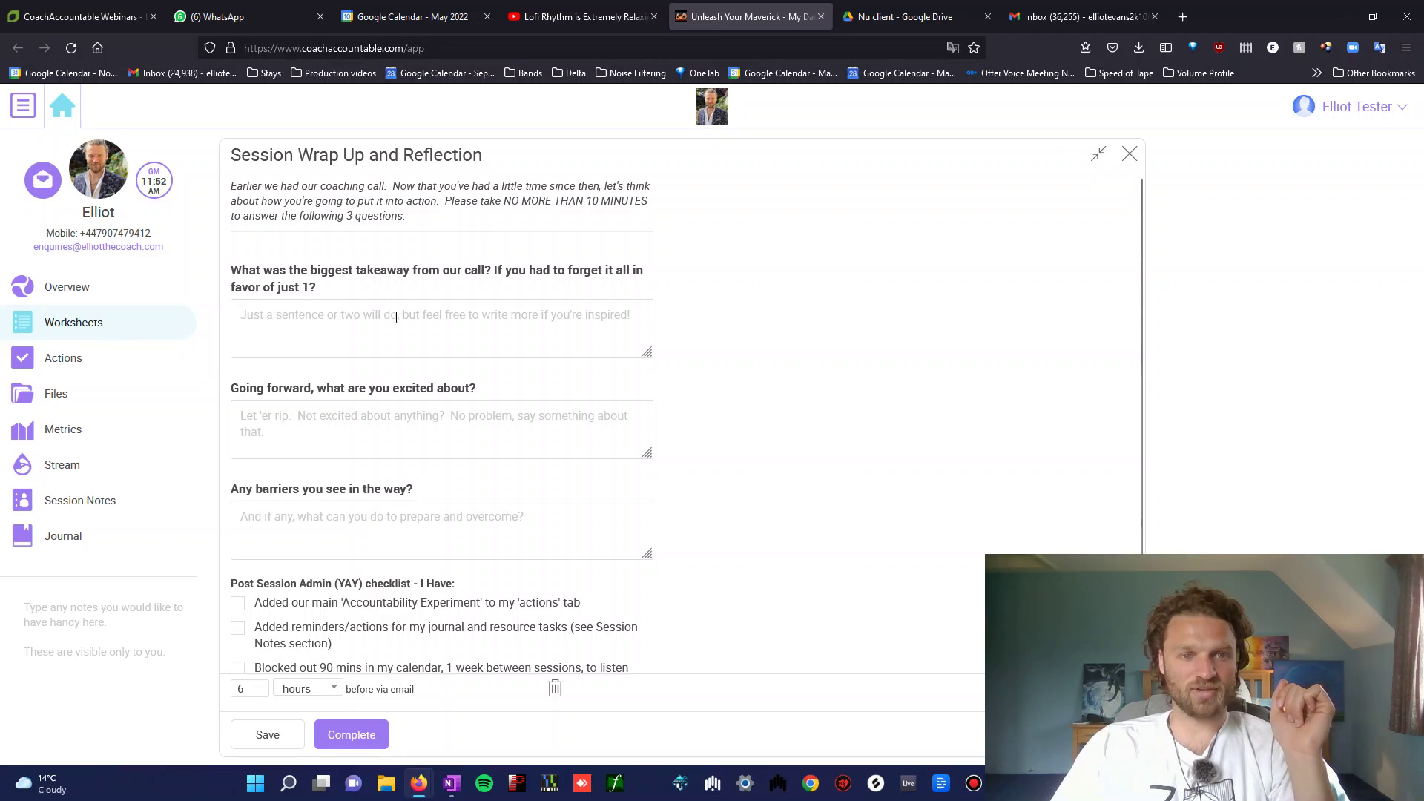
left_click(68, 287)
left_click(80, 323)
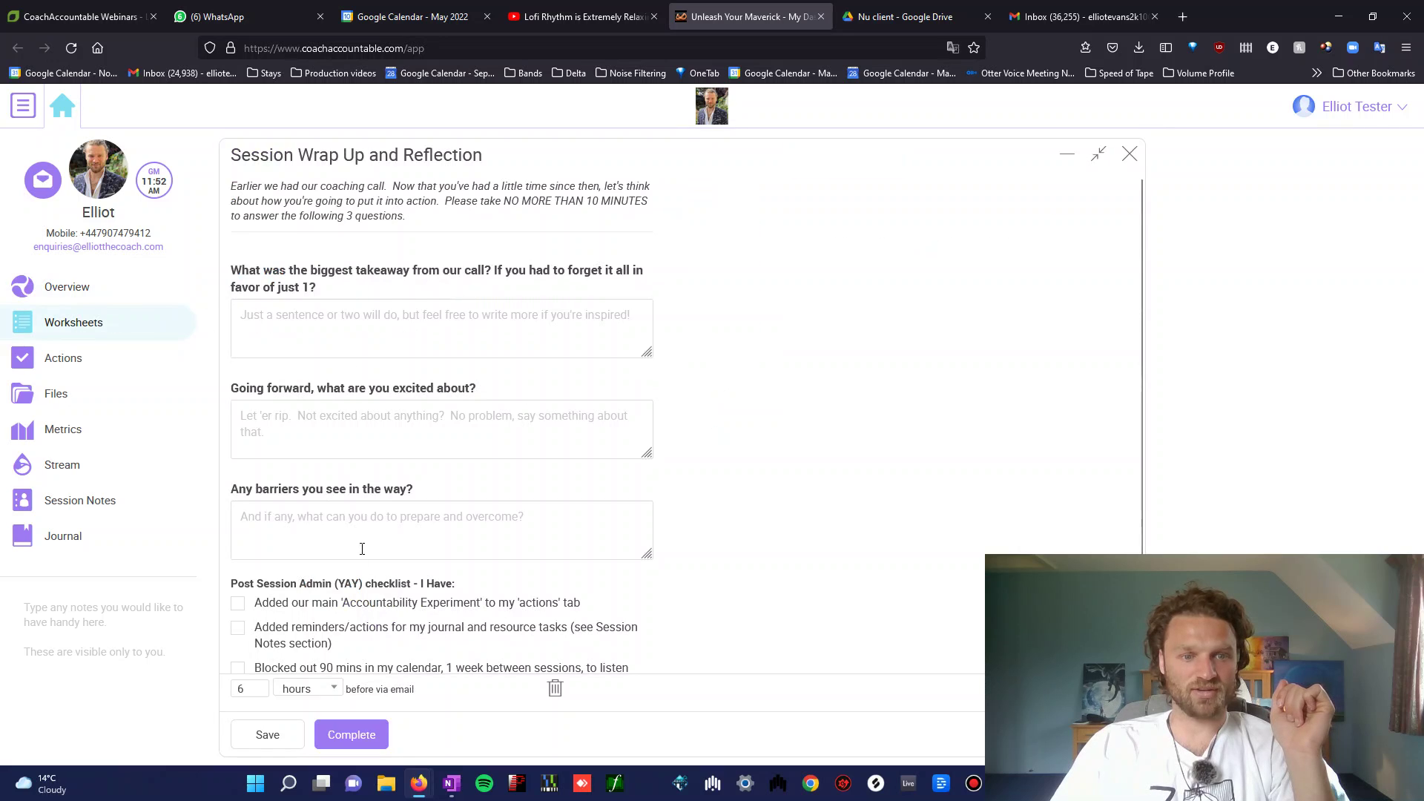
left_click(1129, 154)
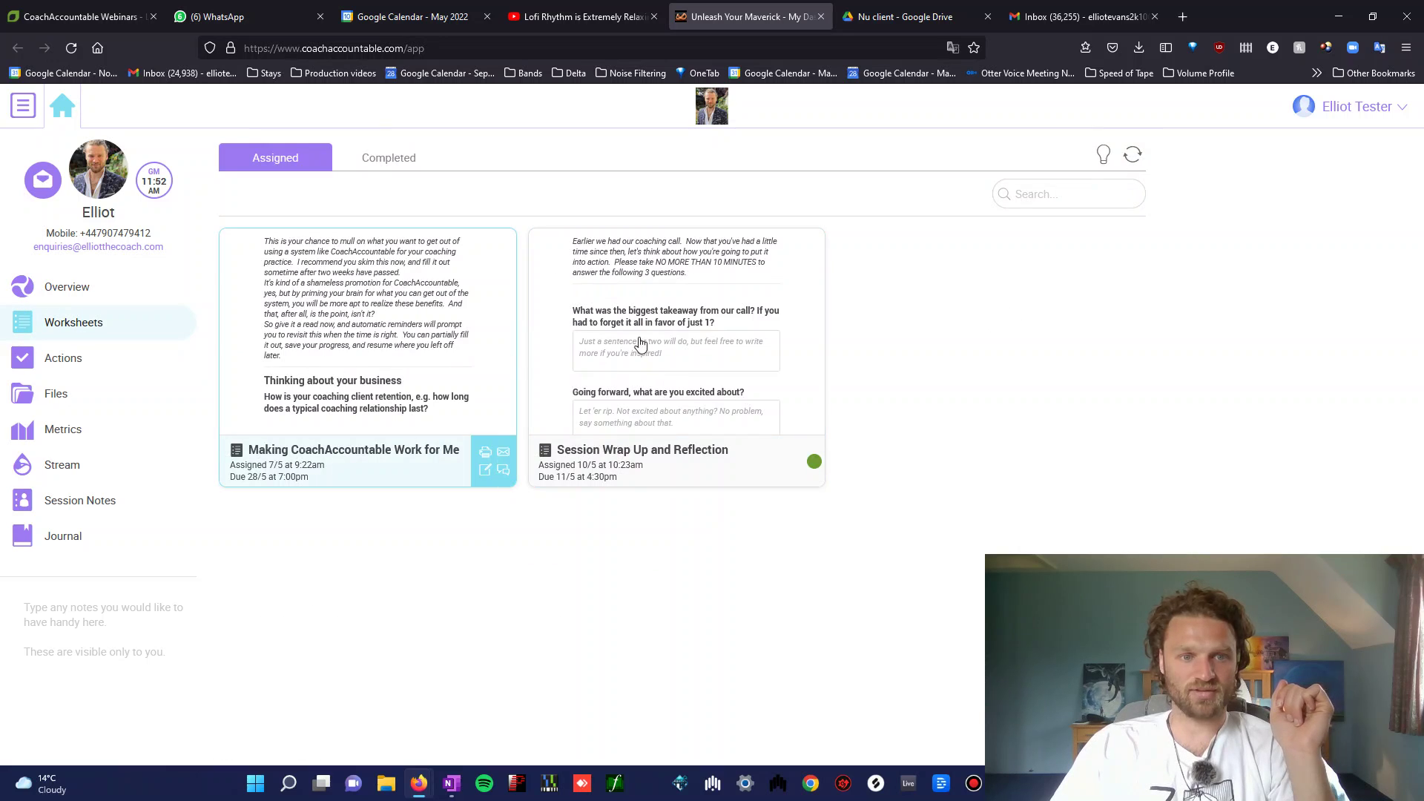
Open the "Session Wrap Up and Reflection" worksheet and check off "Added our main 'Accountability Experiment' to my 'actions' tab" in its checklist
left_click(737, 330)
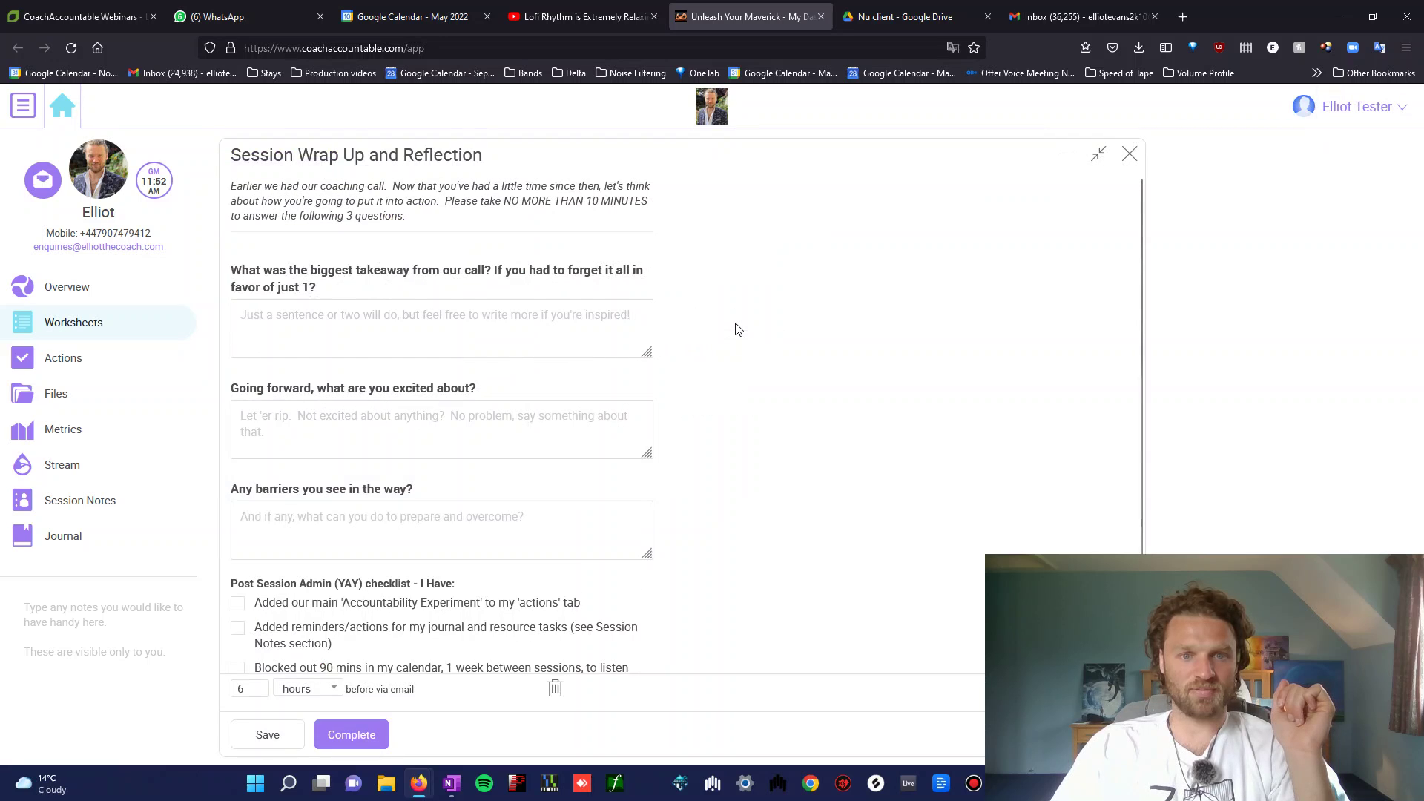
left_click(472, 327)
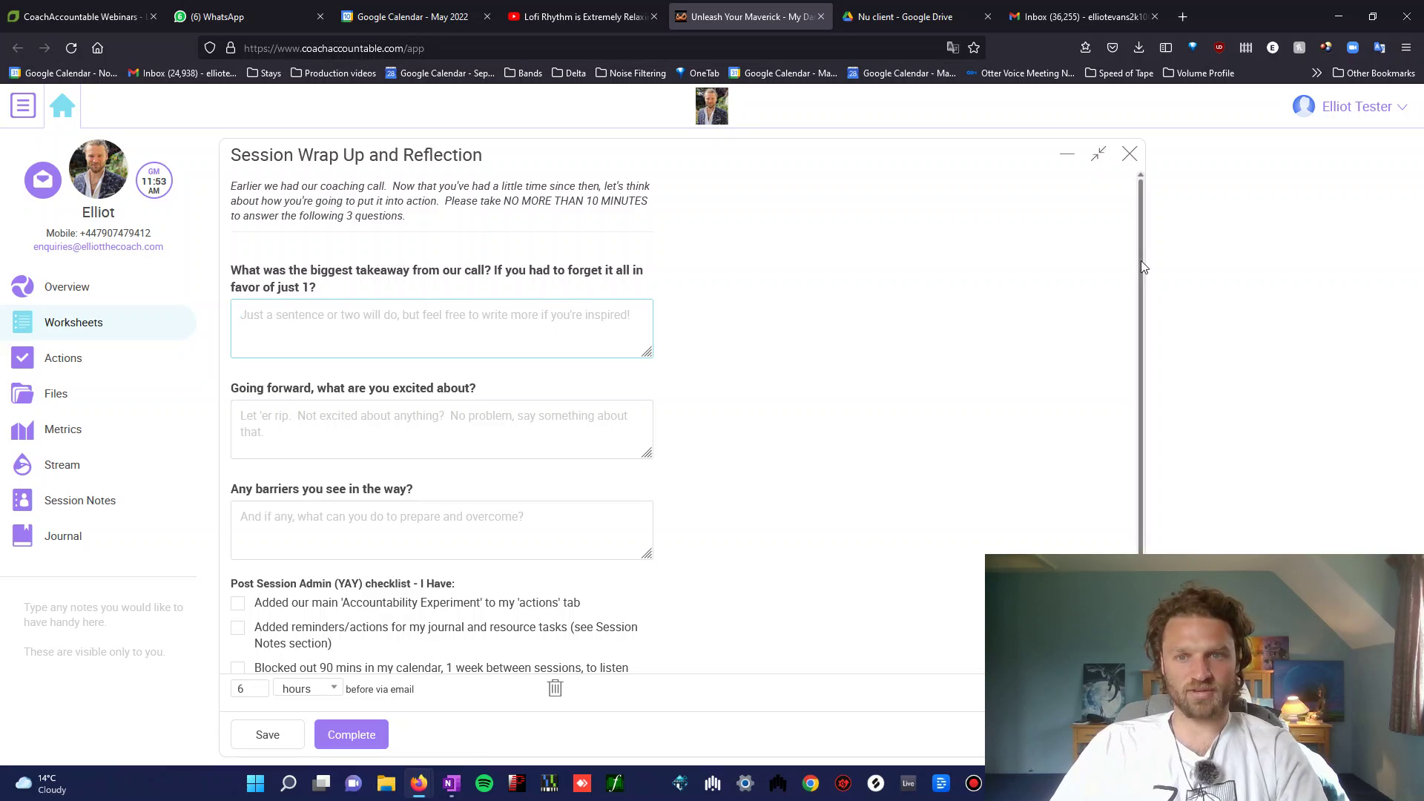
left_click_drag(1140, 267, 1132, 375)
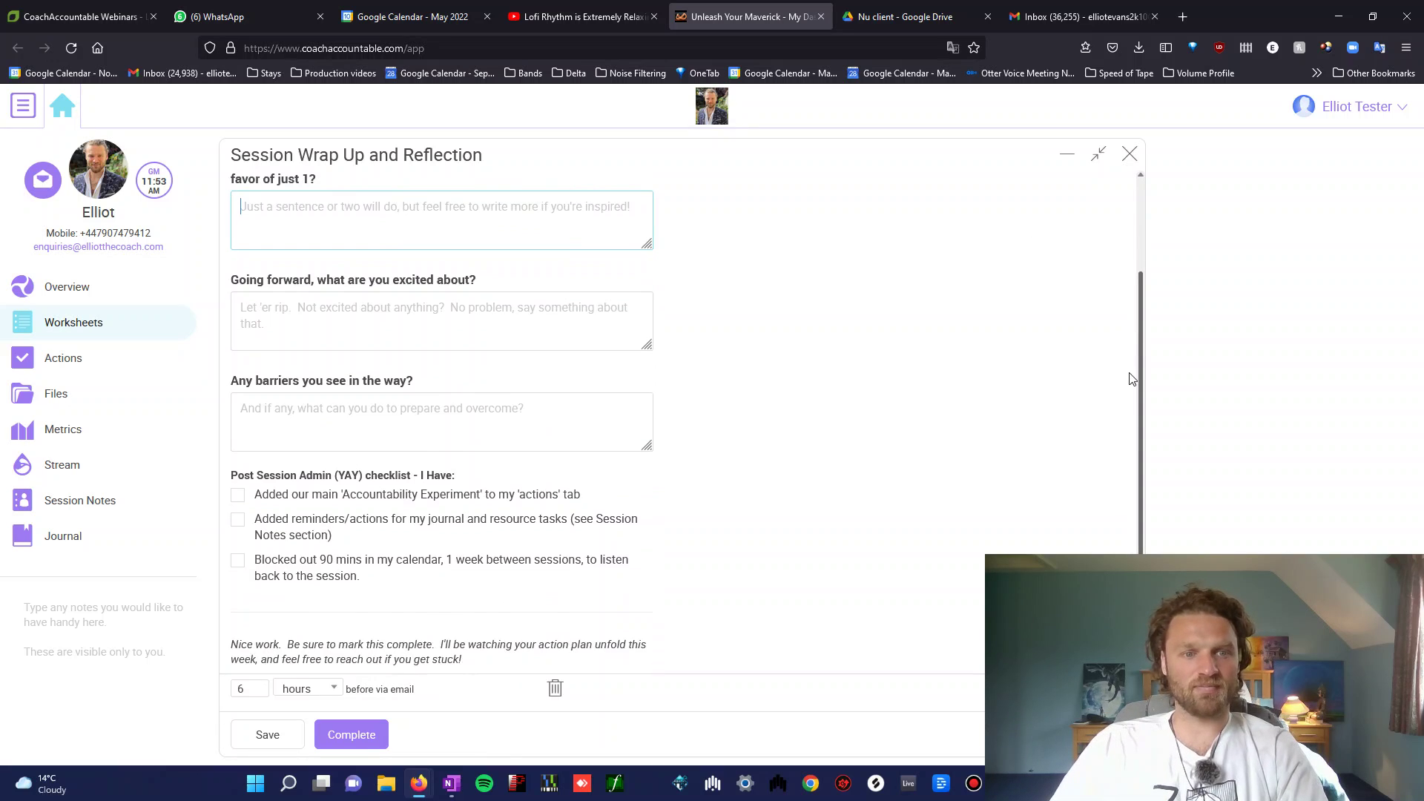
left_click(289, 503)
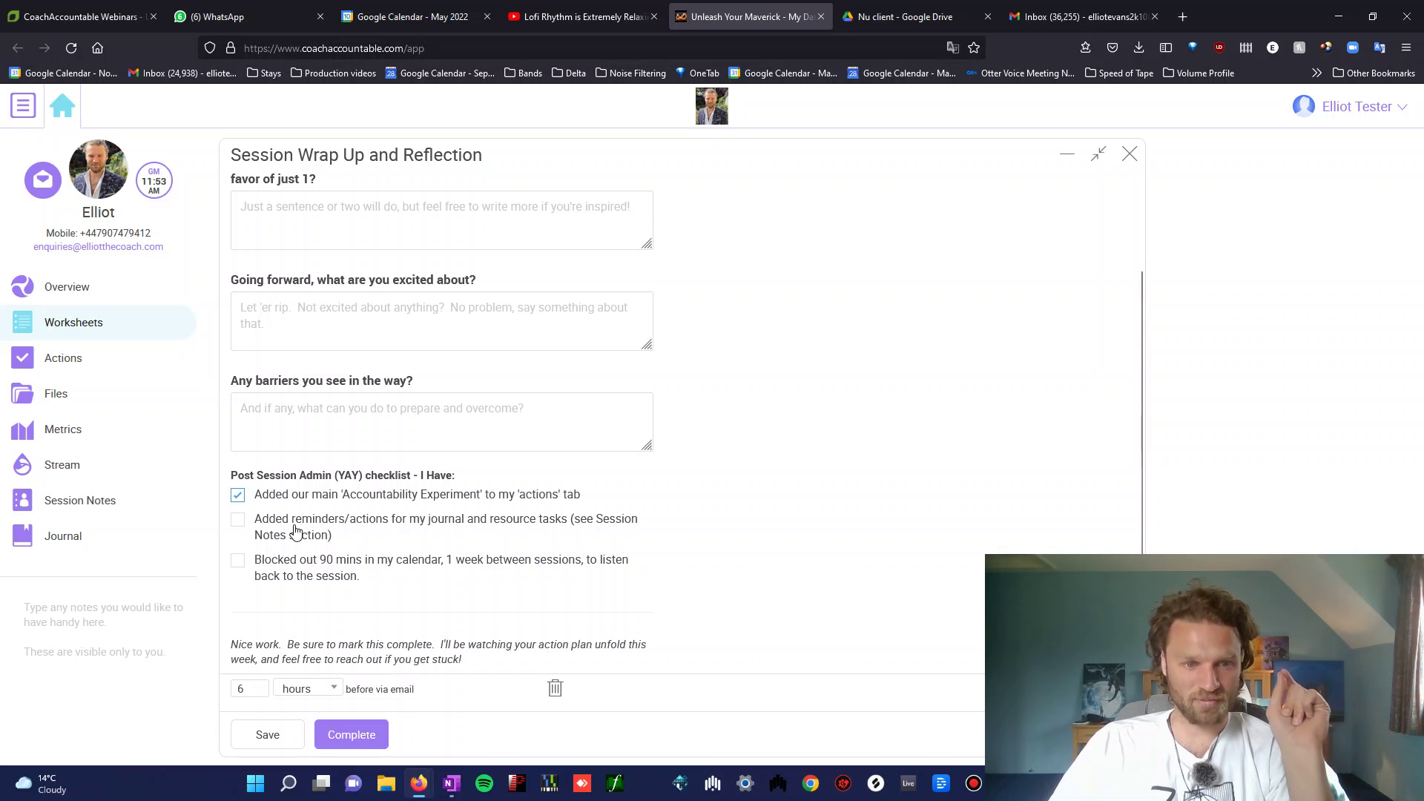
Check off the journal and resource reminders item and the 90-minute calendar block item in the worksheet's post-session checklist
left_click(297, 528)
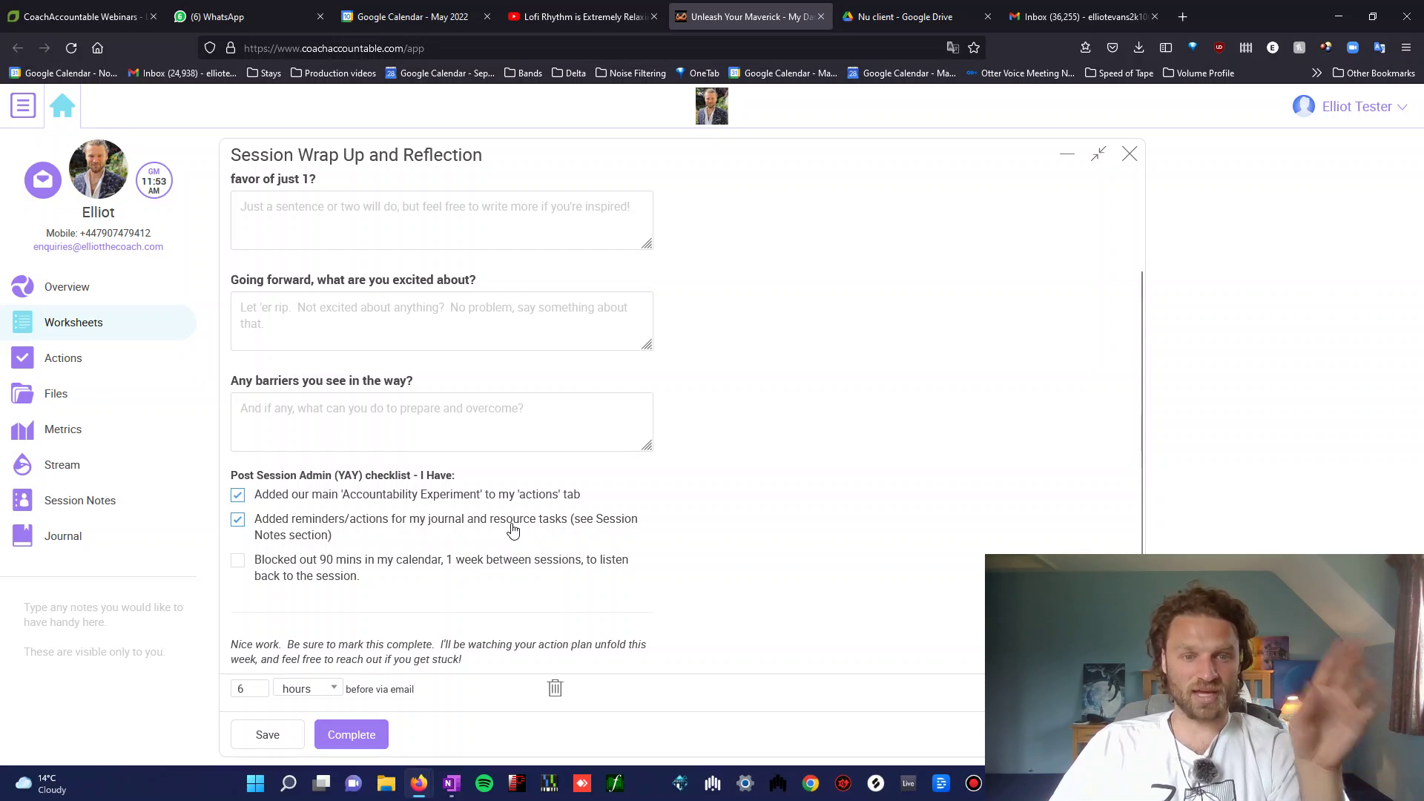
left_click(310, 569)
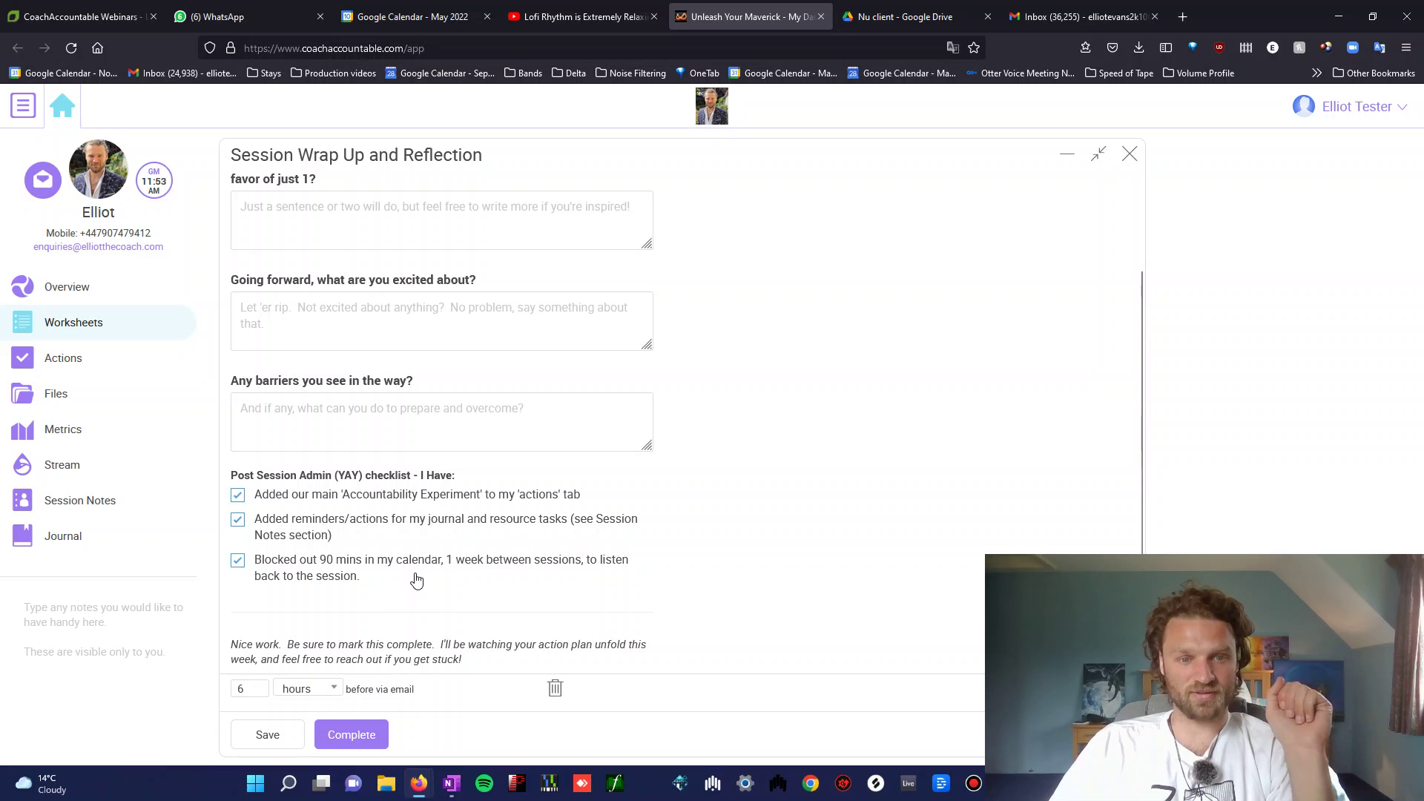
Clear all three post-session checklist items and close the "Session Wrap Up and Reflection" worksheet
left_click(316, 558)
left_click(313, 517)
left_click(325, 500)
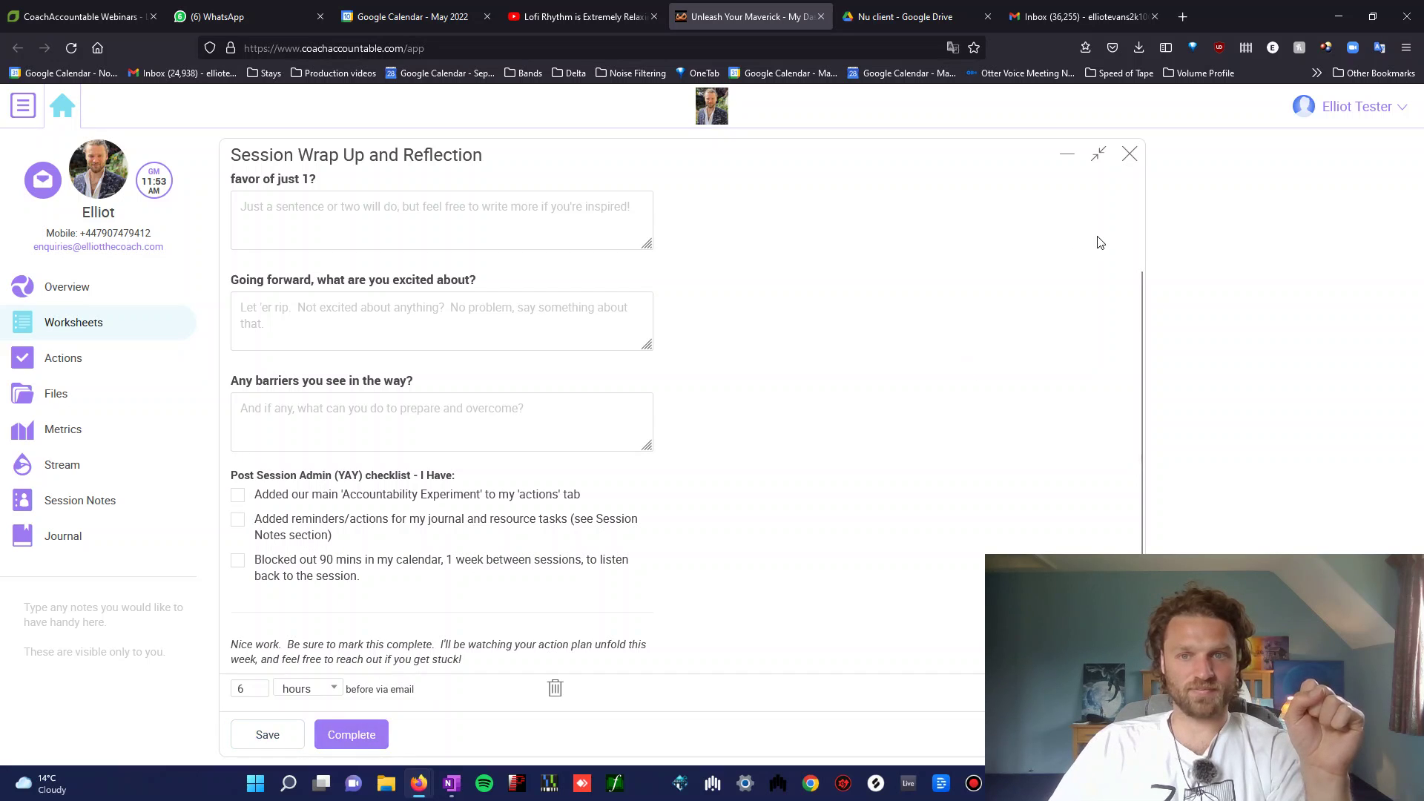
left_click(1130, 153)
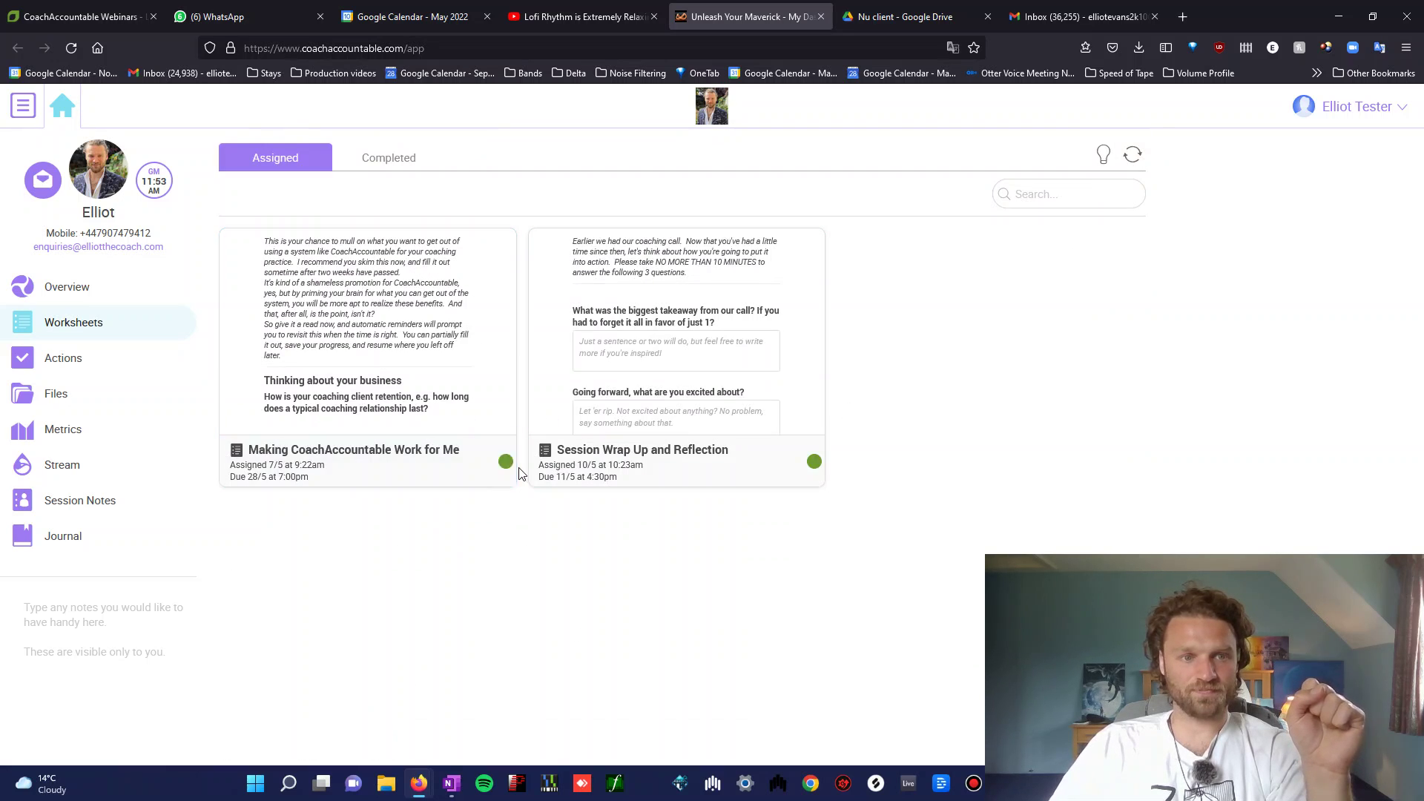
Start a new metric from the metrics section and name it "How many strangers did I talk too today?"
left_click(68, 293)
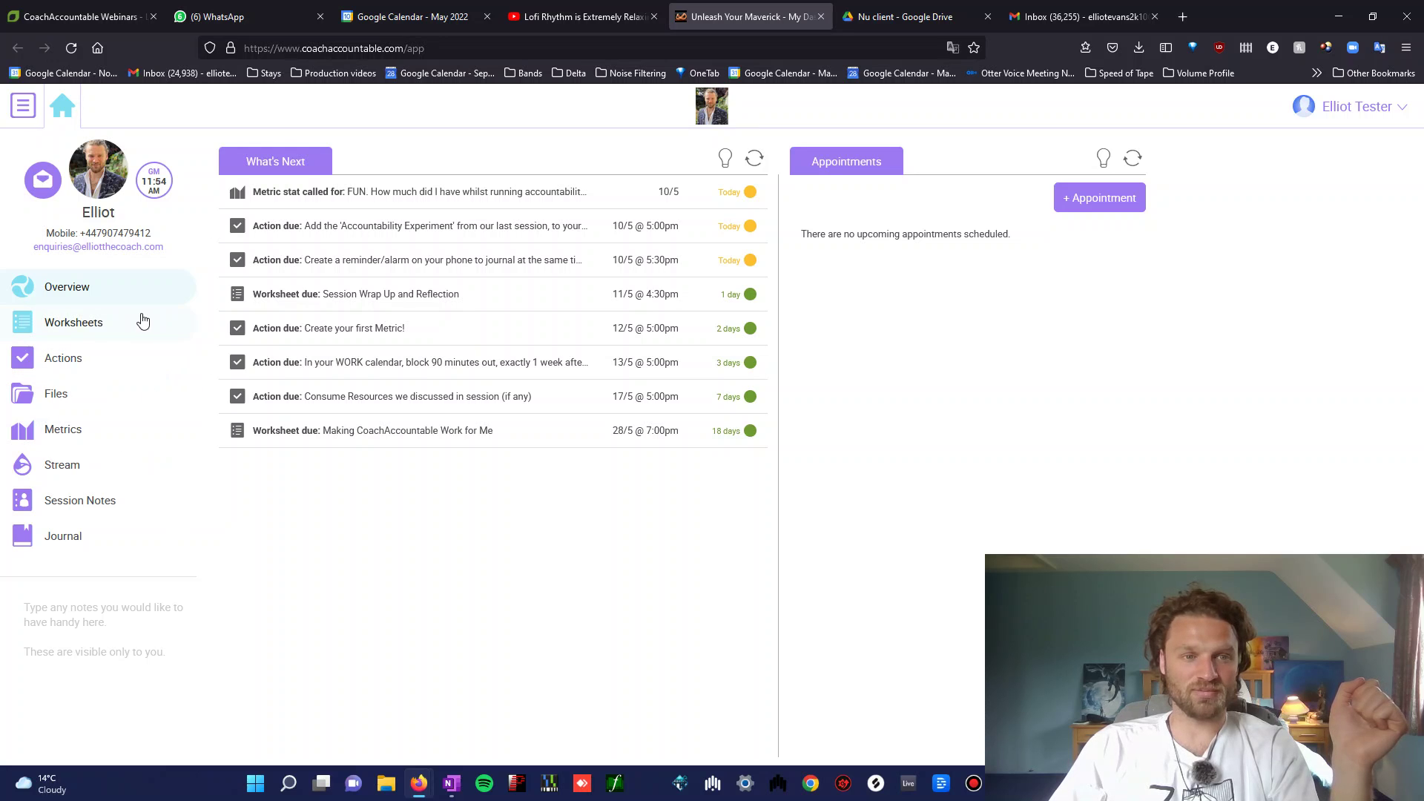
left_click(109, 435)
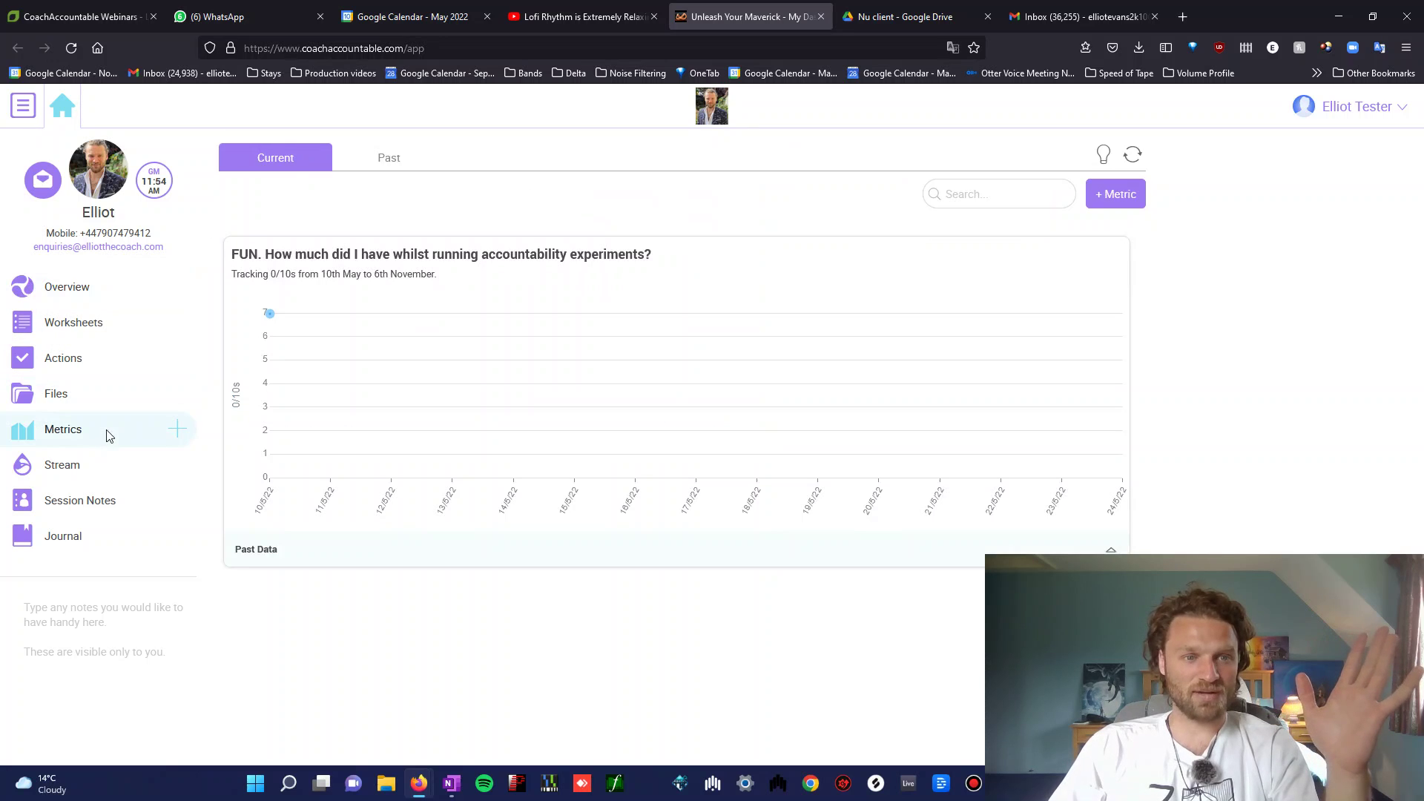
left_click(180, 439)
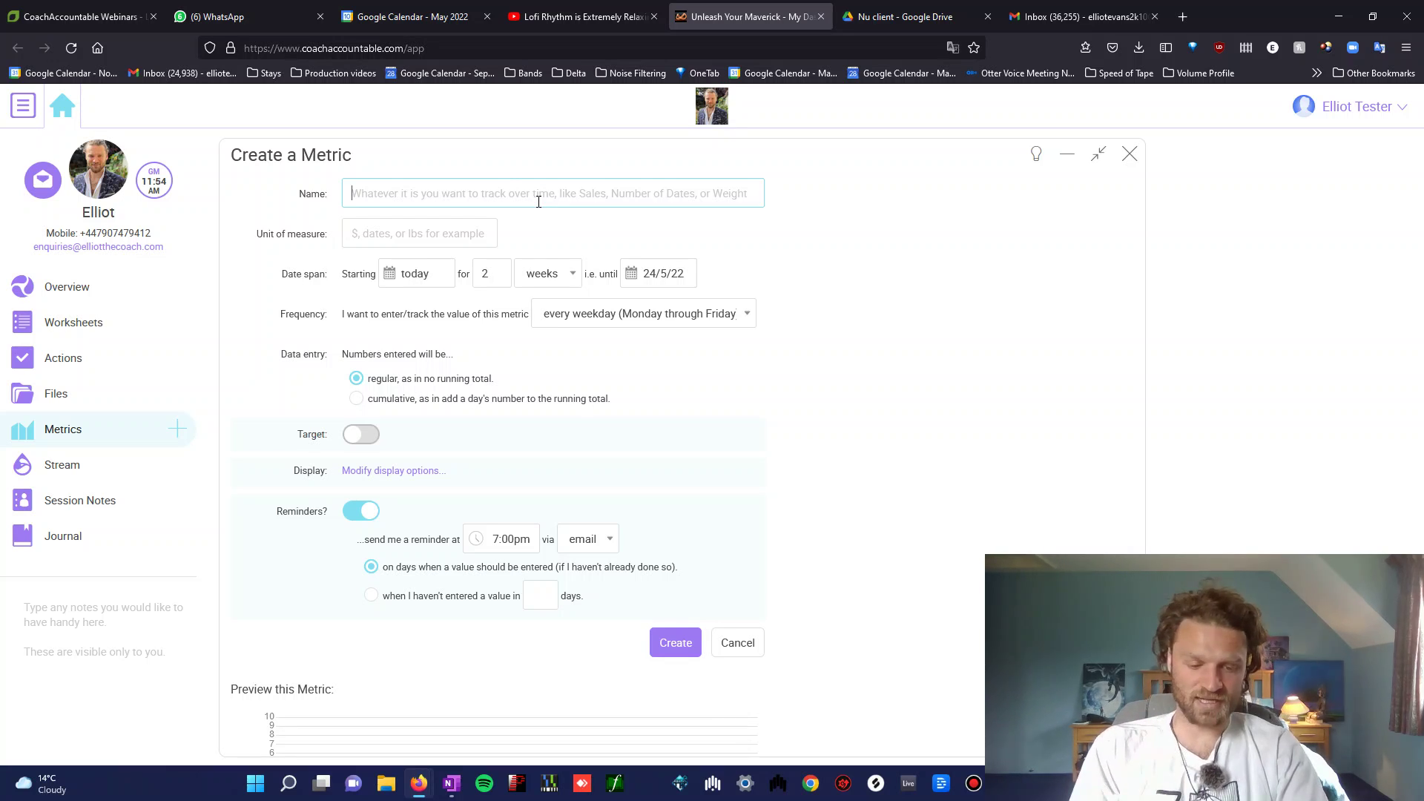
type("How many strangers did I tal;k")
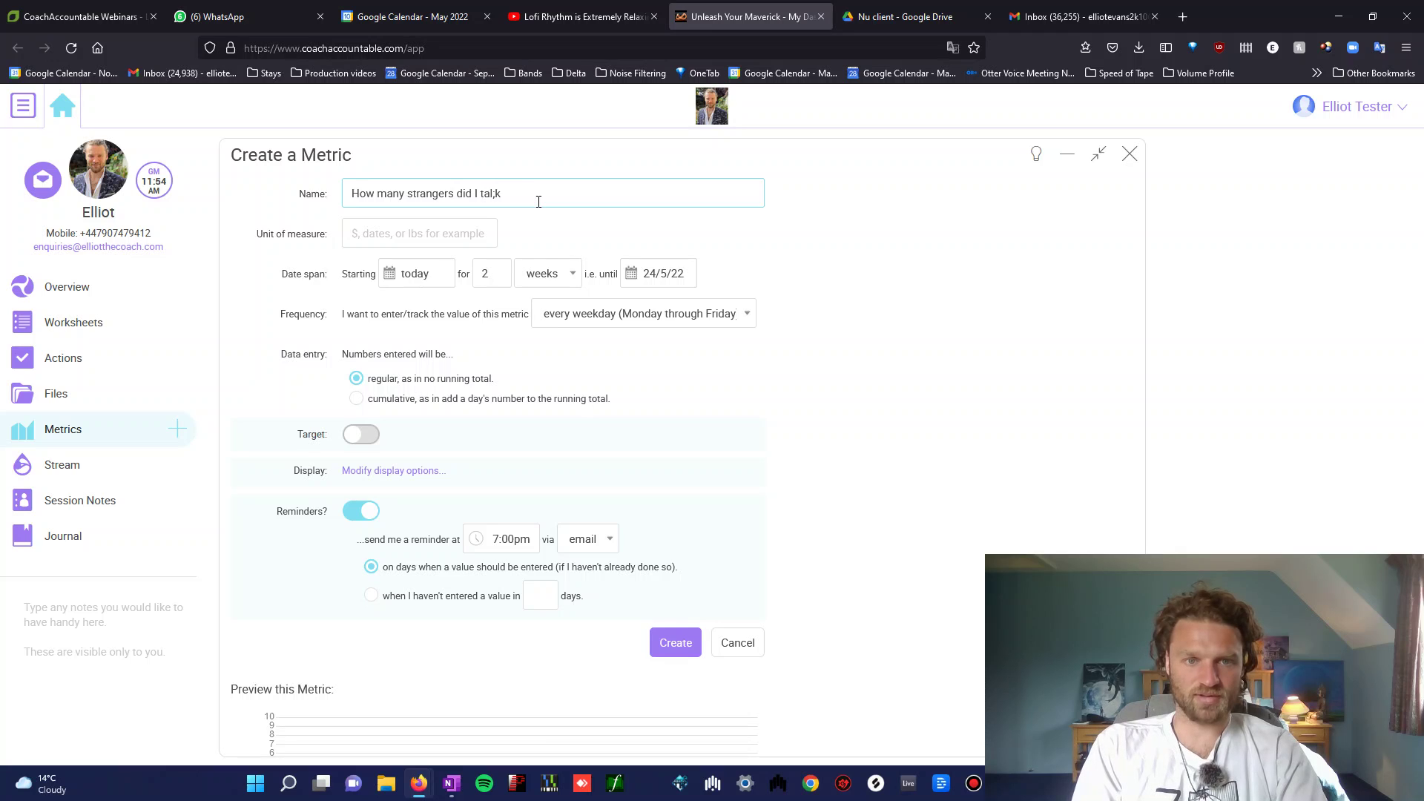
key("BackSpace")
key("BackSpace")
type("k too today?")
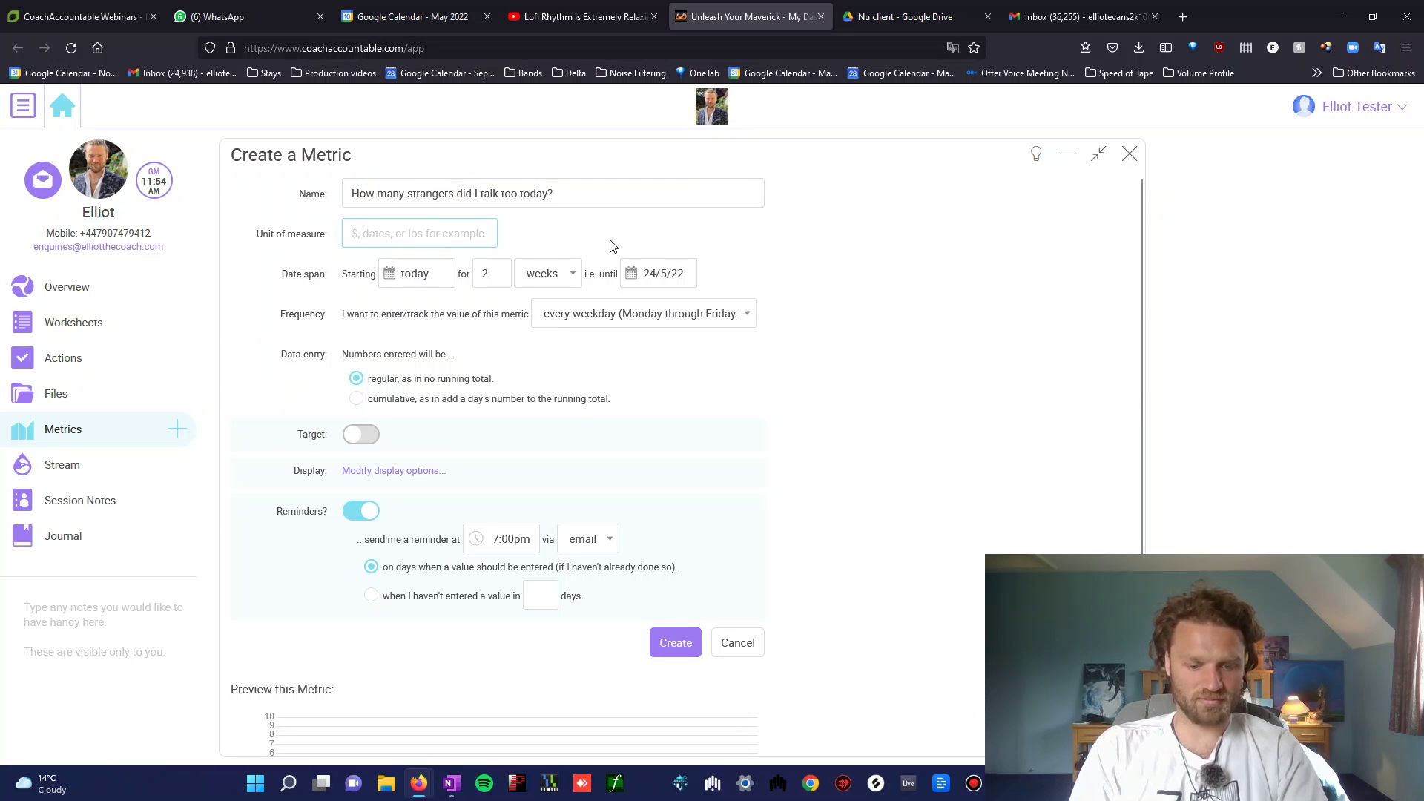
Set the new metric's unit of measure to "Number of strangers"
type("Number")
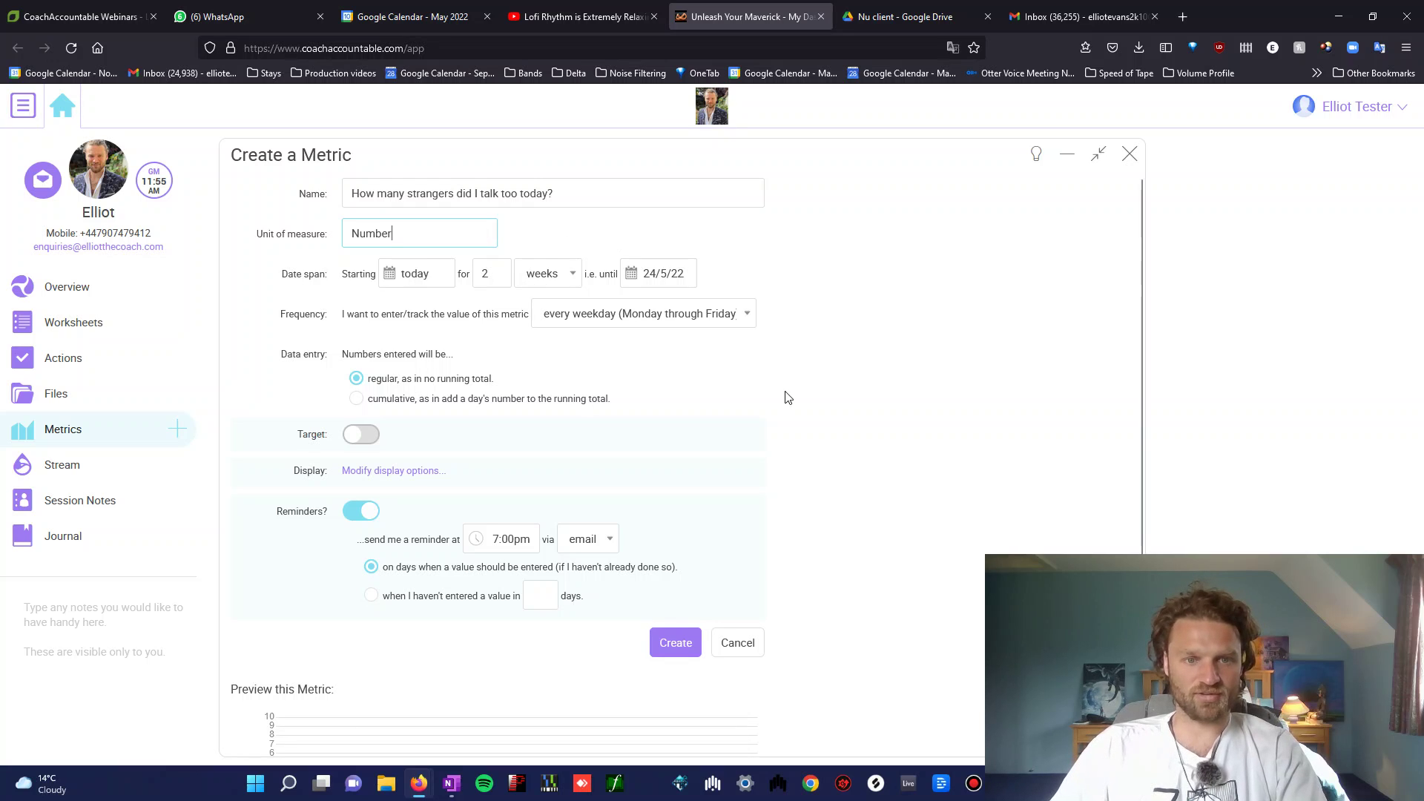
left_click(436, 273)
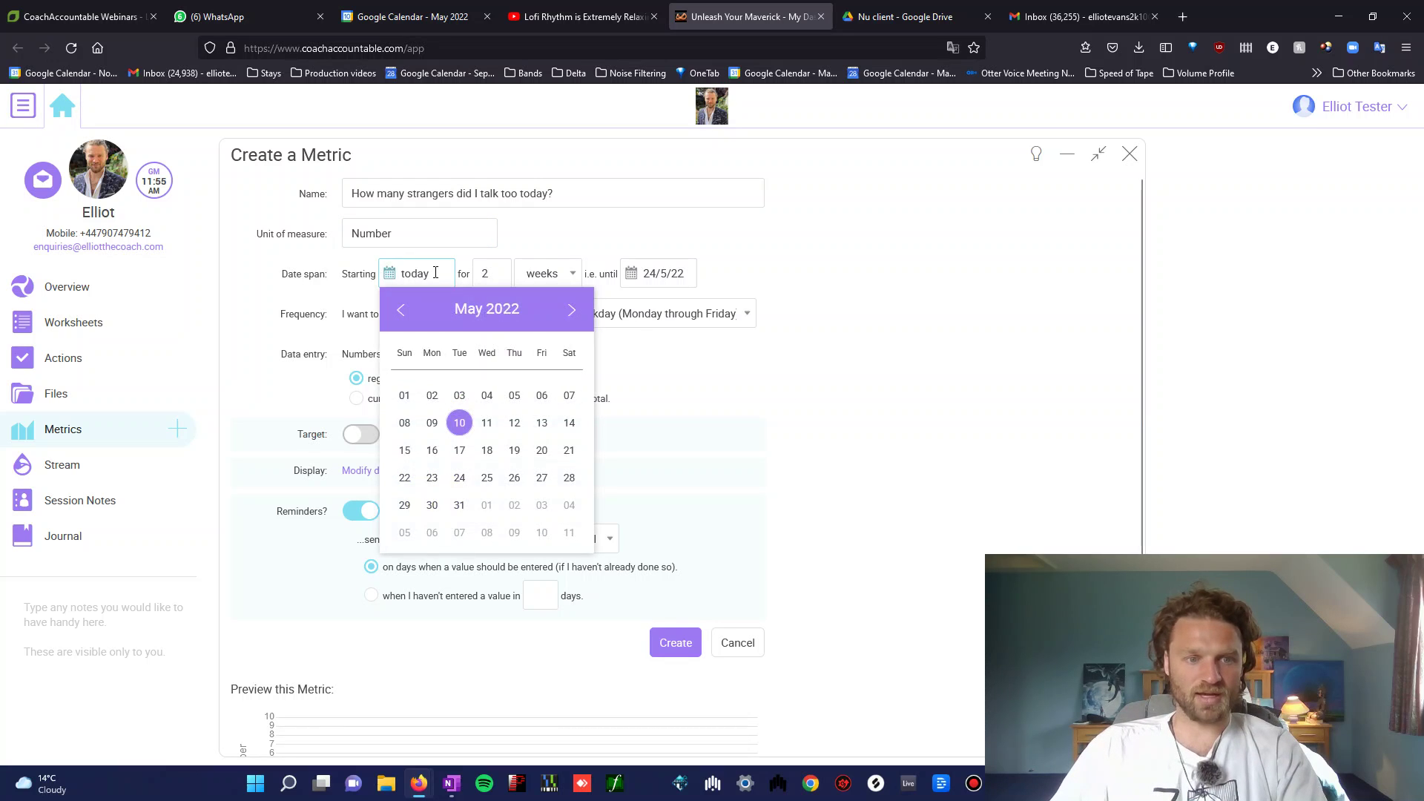
left_click(448, 234)
type("o")
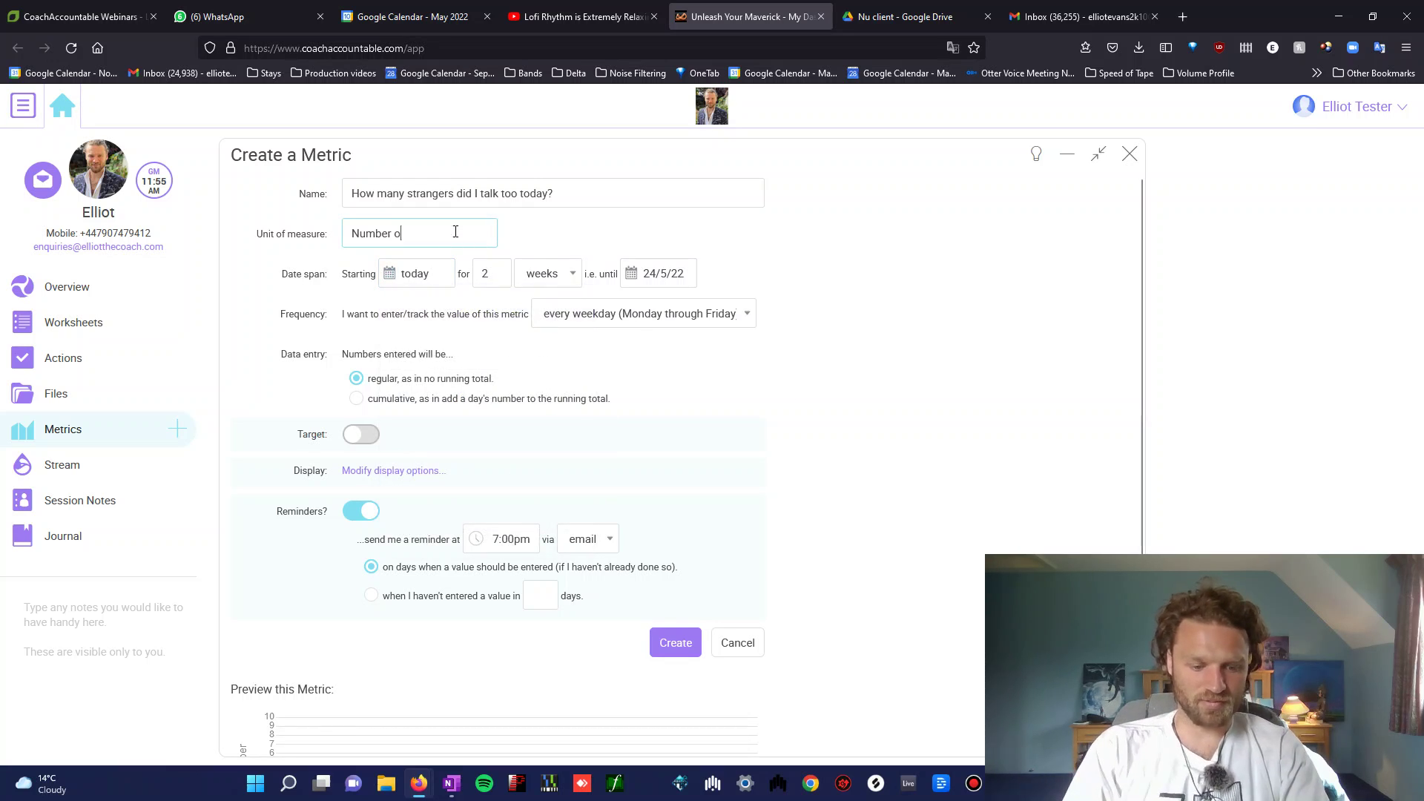
type("f strangers")
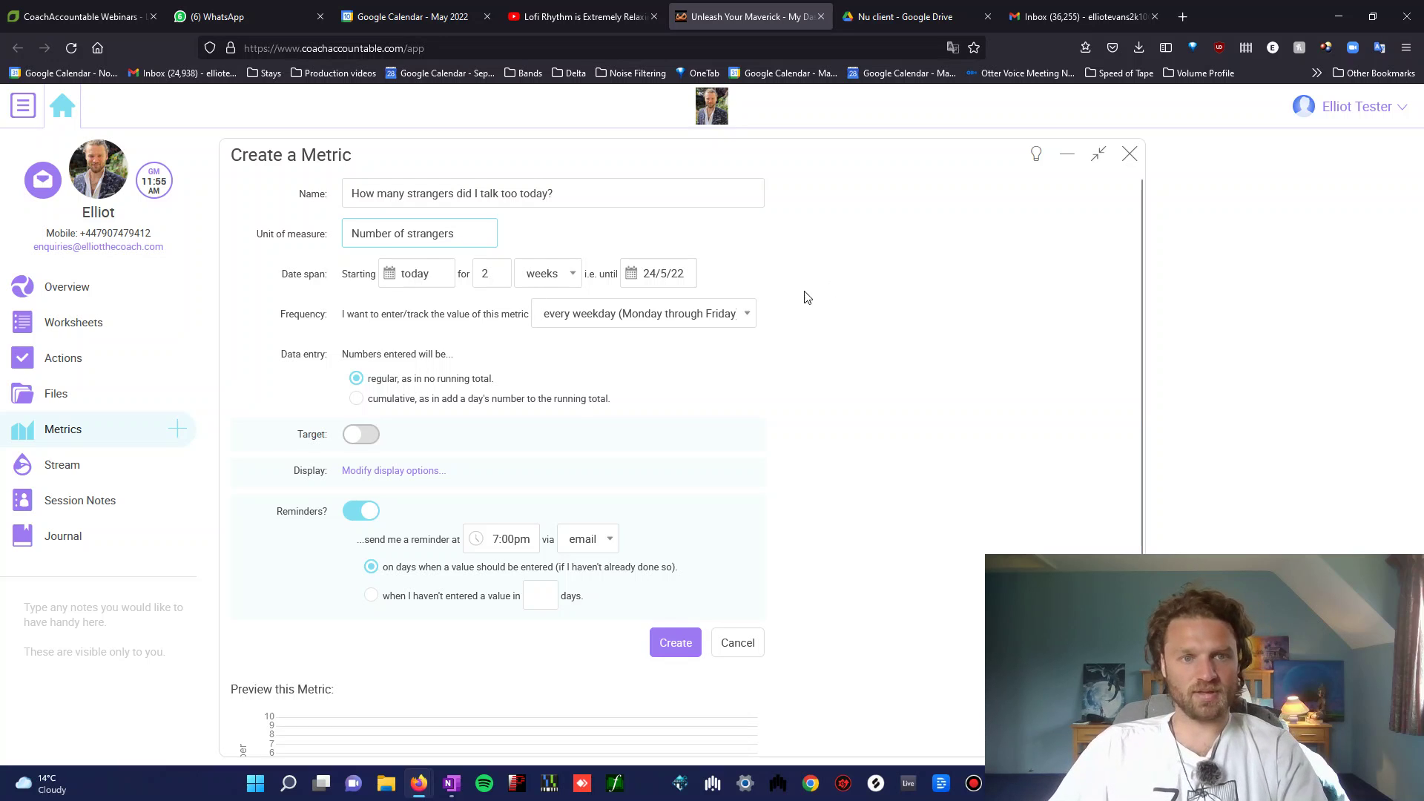
Set the metric's date span to 10 weeks starting today and view the available tracking frequencies
scroll(1141, 323, "down", 1)
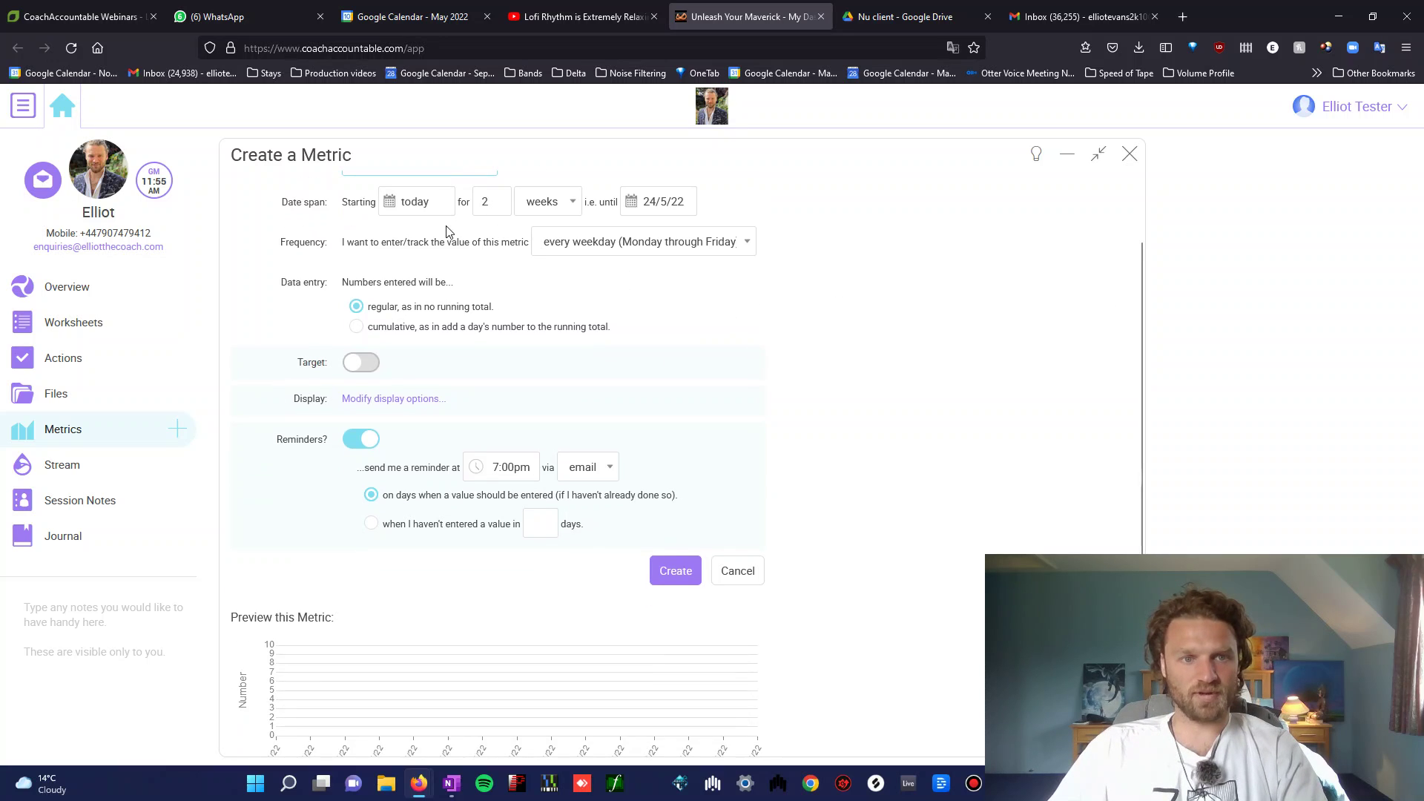
left_click(425, 204)
left_click(497, 202)
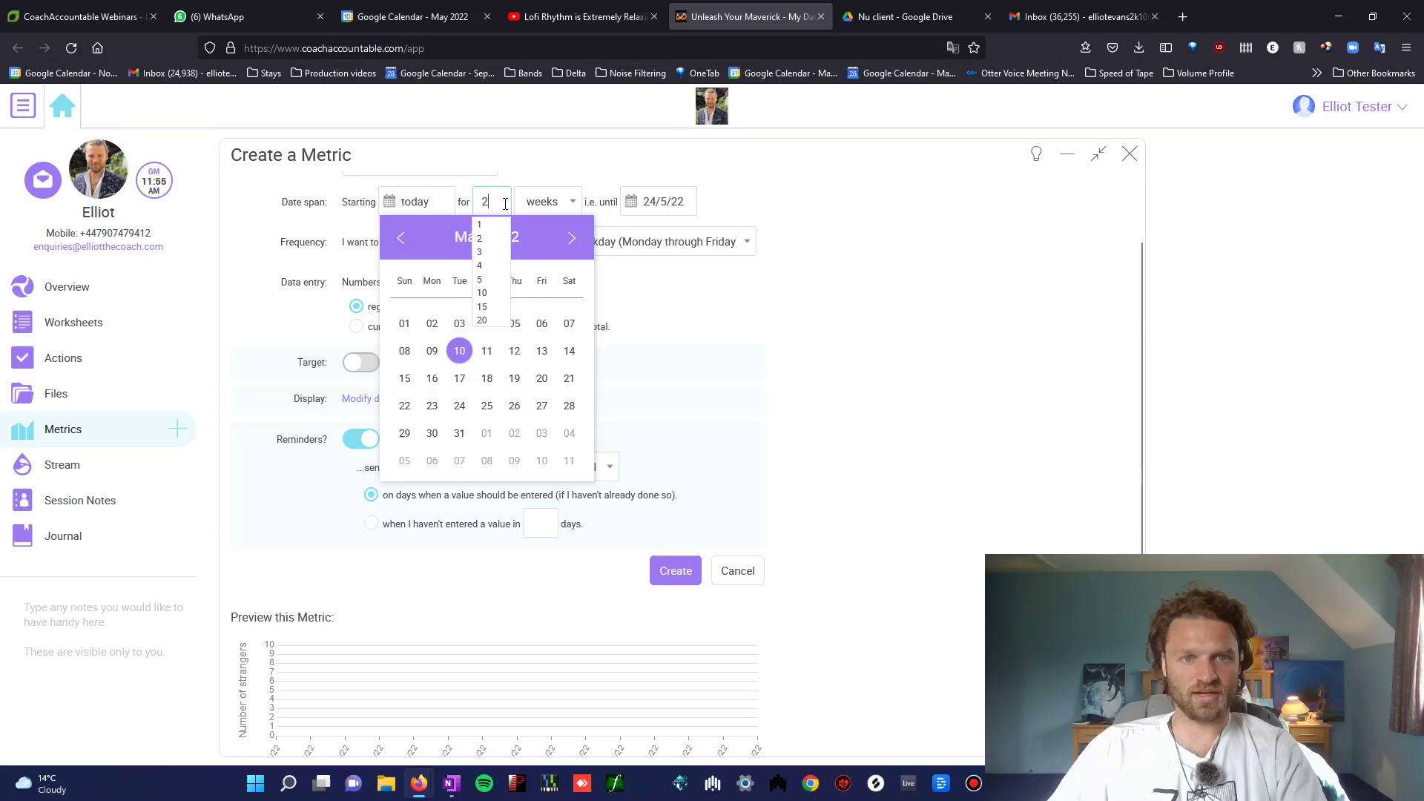
left_click(500, 295)
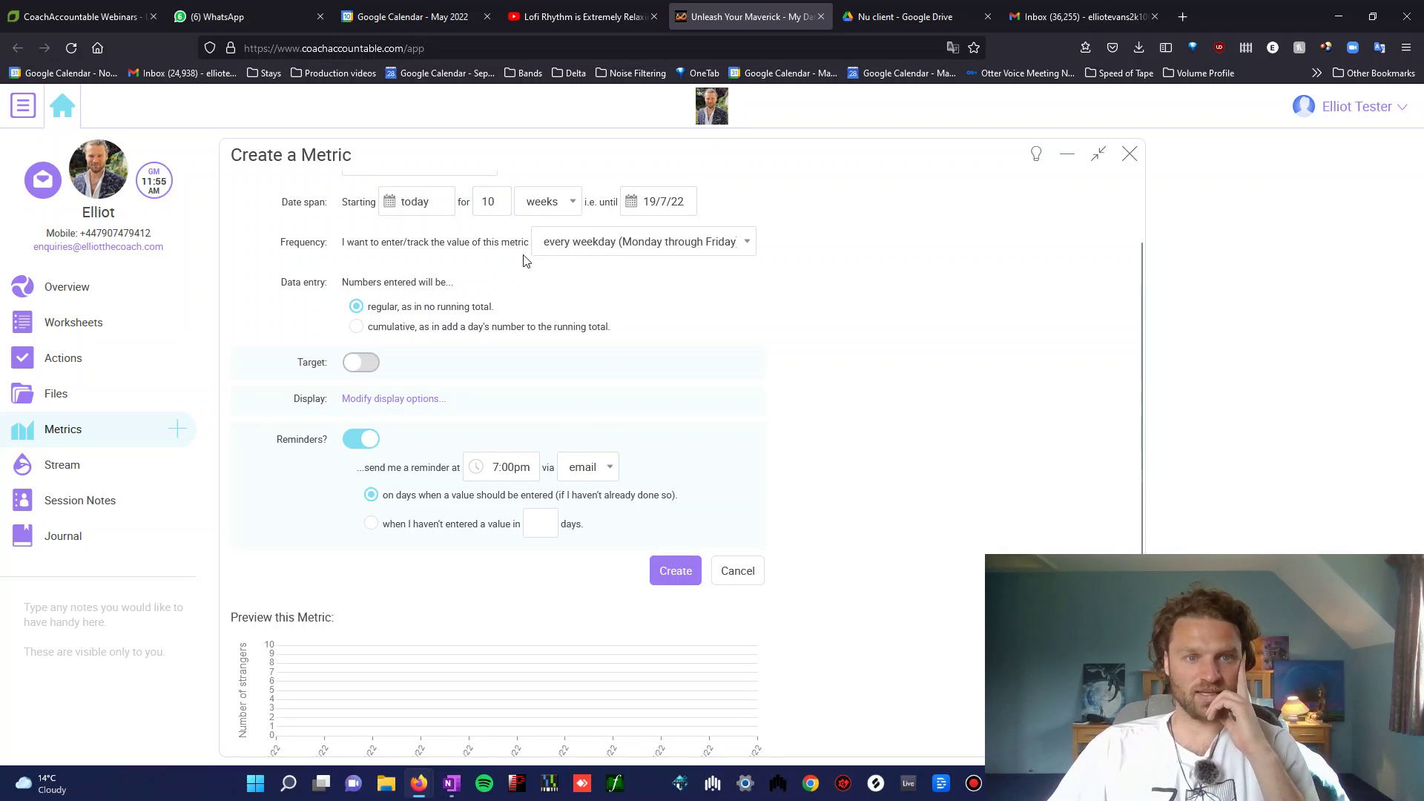
left_click(659, 248)
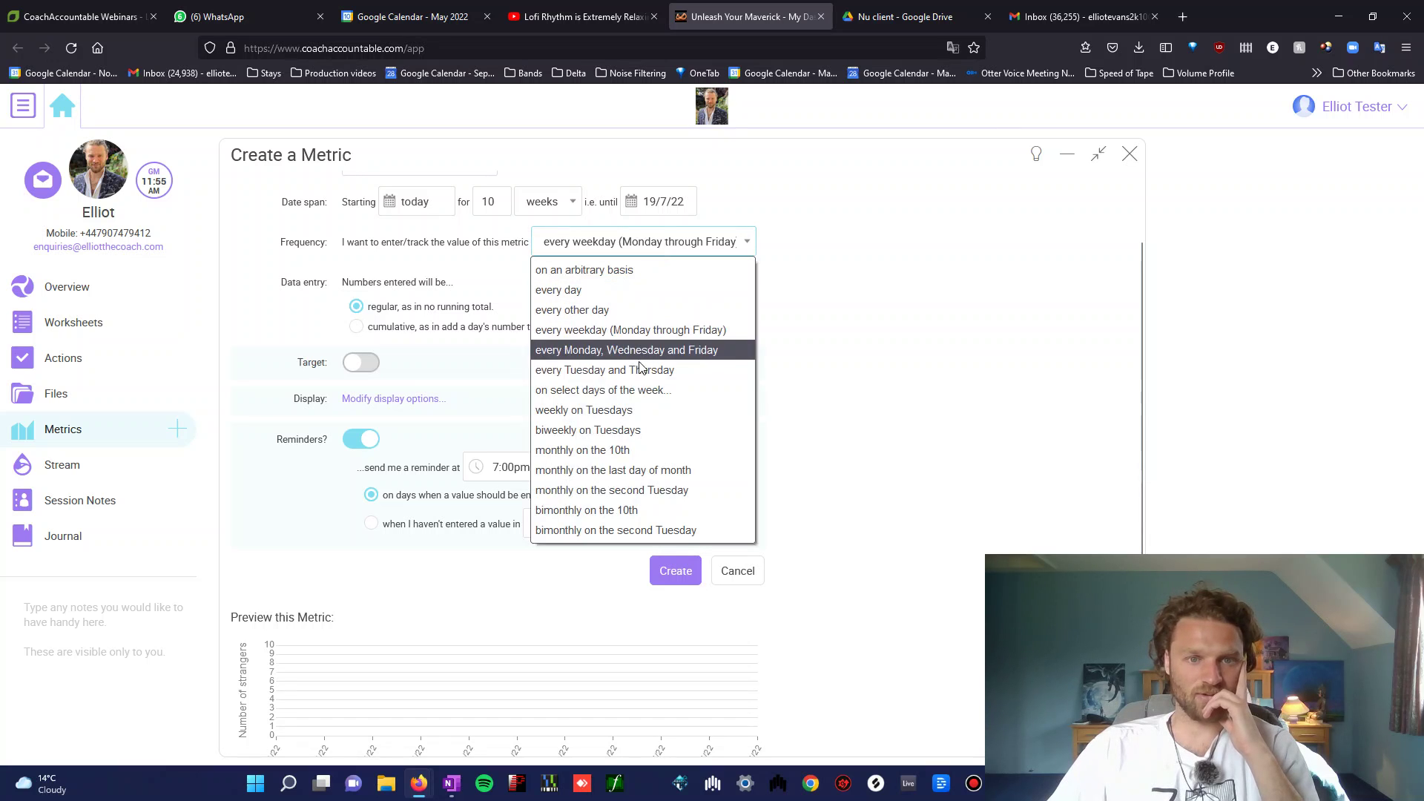
left_click(850, 299)
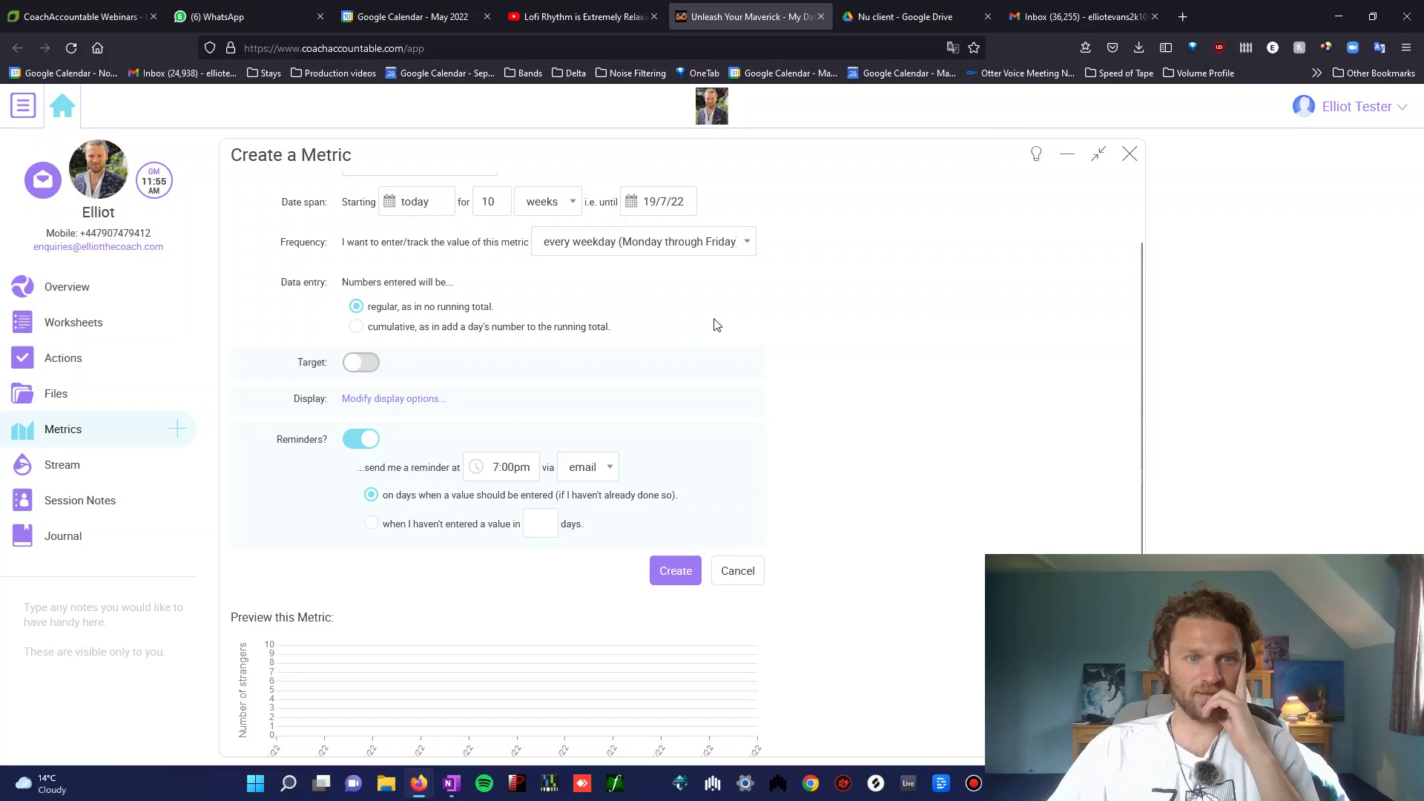
Try cumulative data entry for the metric, switch back to regular, and close the metric form without creating it
left_click(452, 328)
left_click_drag(1138, 367, 1137, 411)
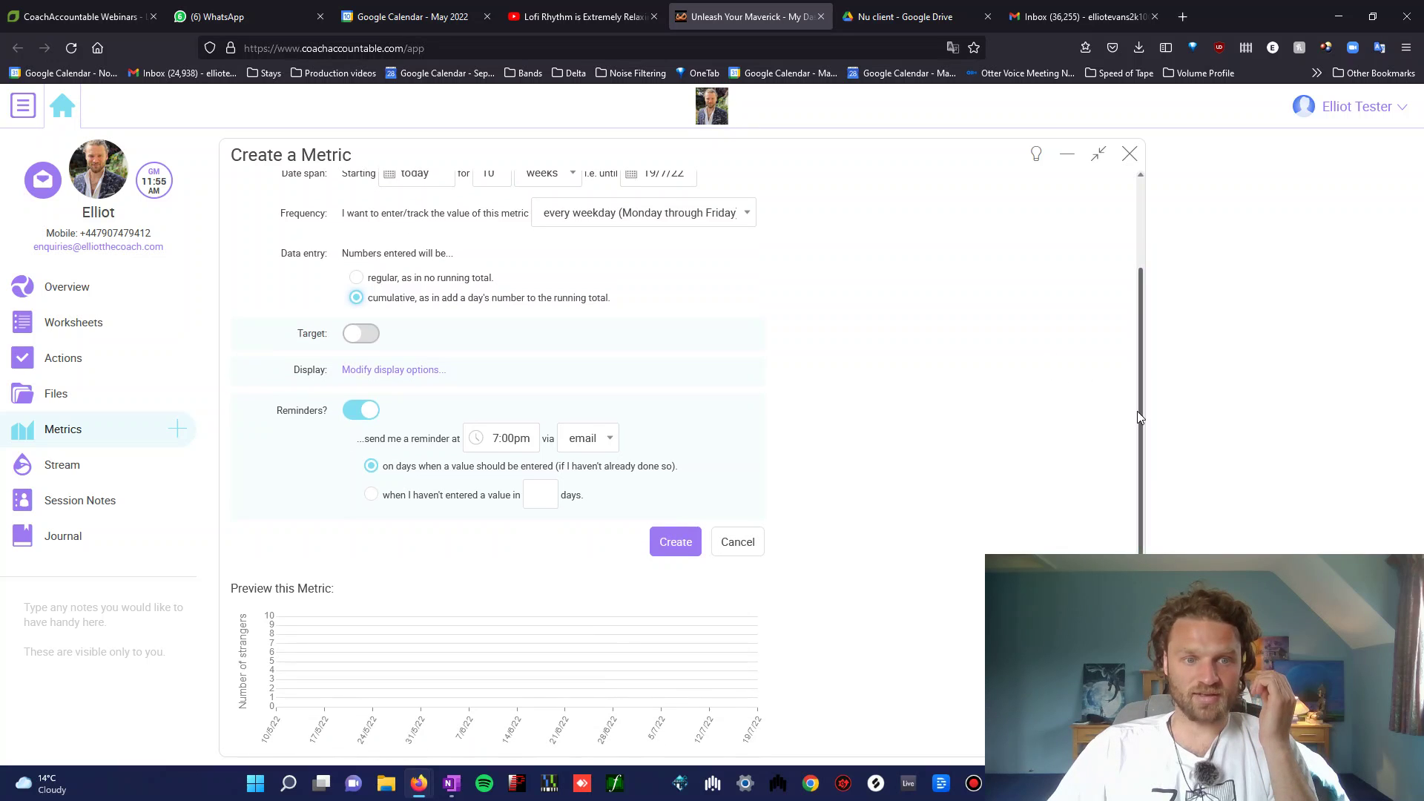
left_click(444, 282)
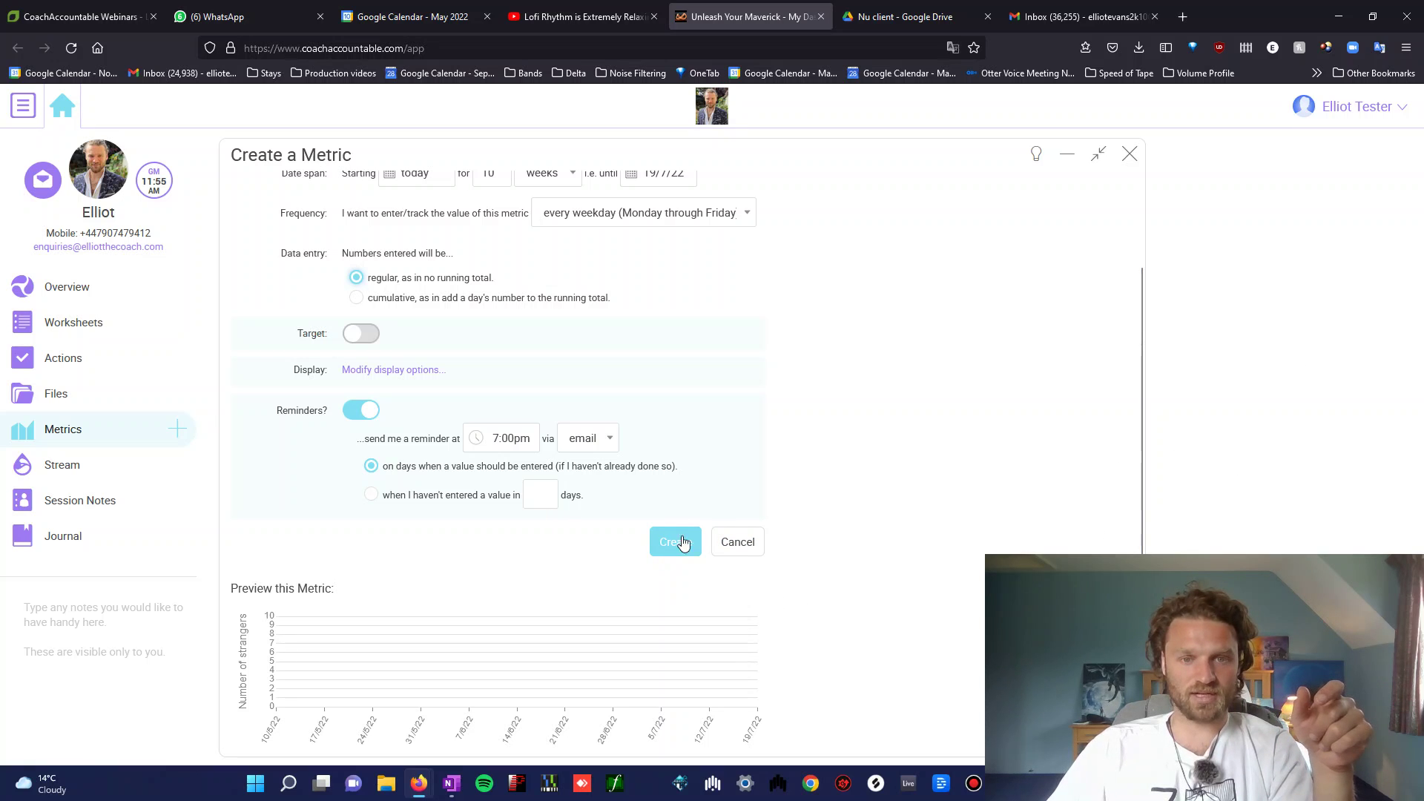
left_click(1129, 153)
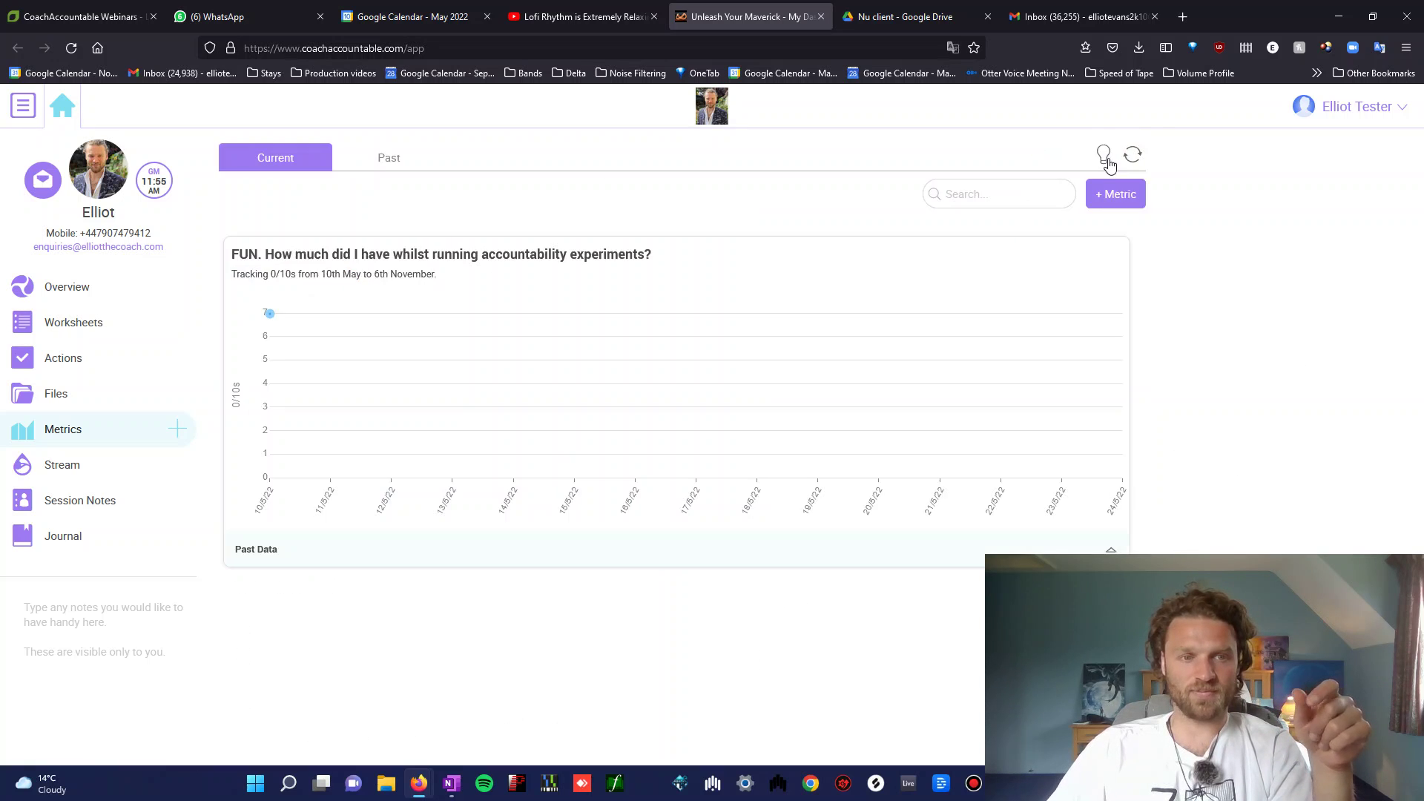
Review the current action about blocking 90 minutes in the WORK calendar to listen back to the session recording, highlighting its text
left_click(78, 362)
triple_click(299, 438)
left_click(300, 438)
left_click_drag(299, 437, 263, 420)
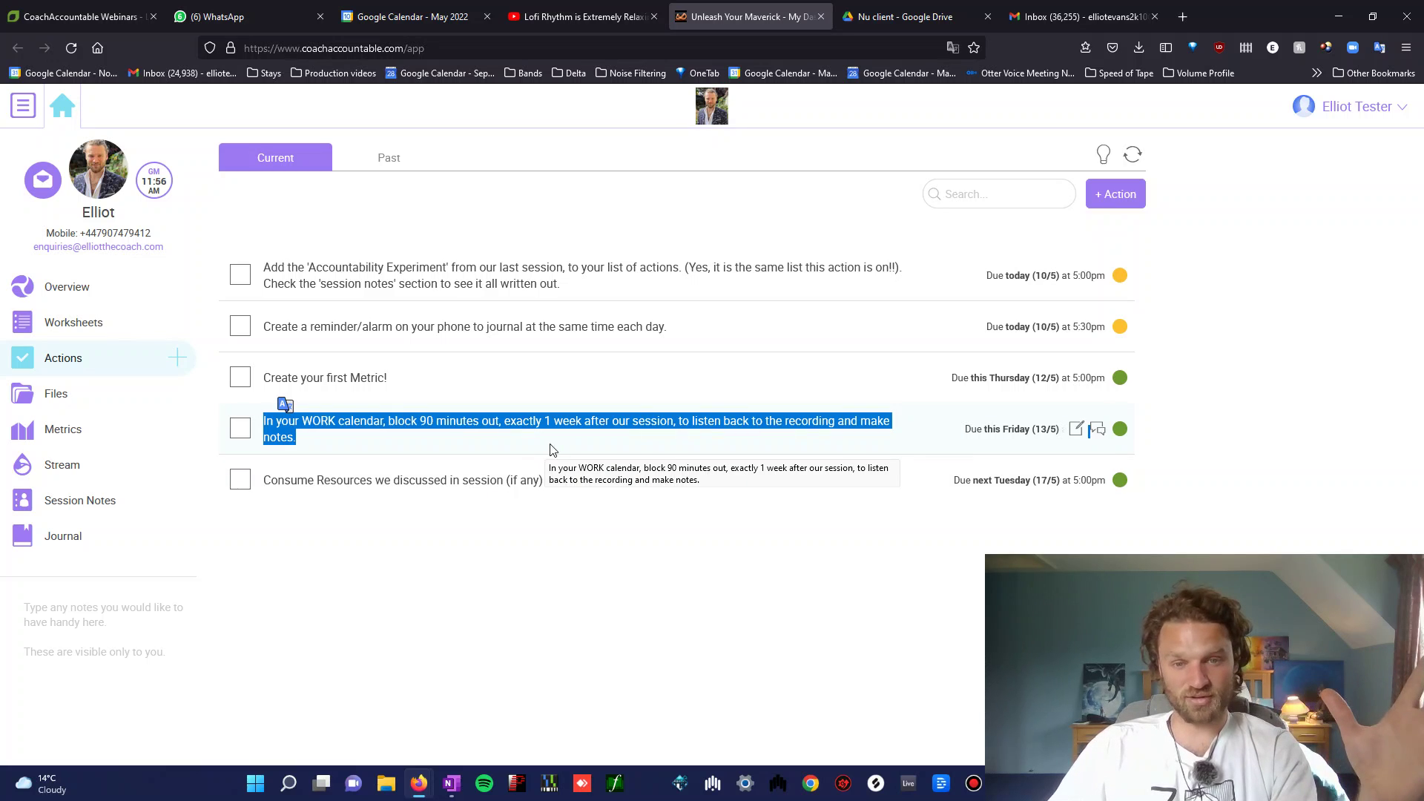
left_click(372, 563)
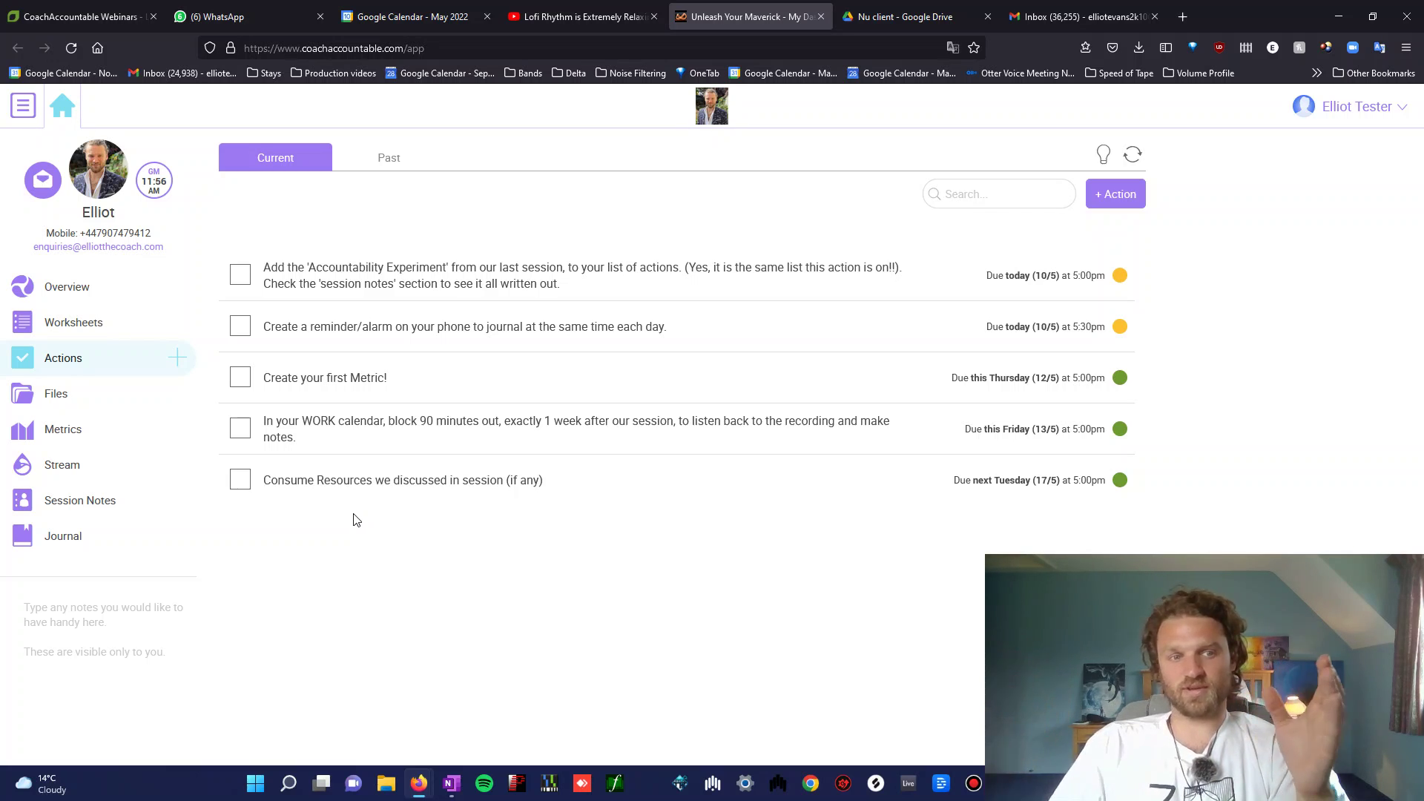
View the shared files and locate the Session 0 Free Session recording
left_click(117, 401)
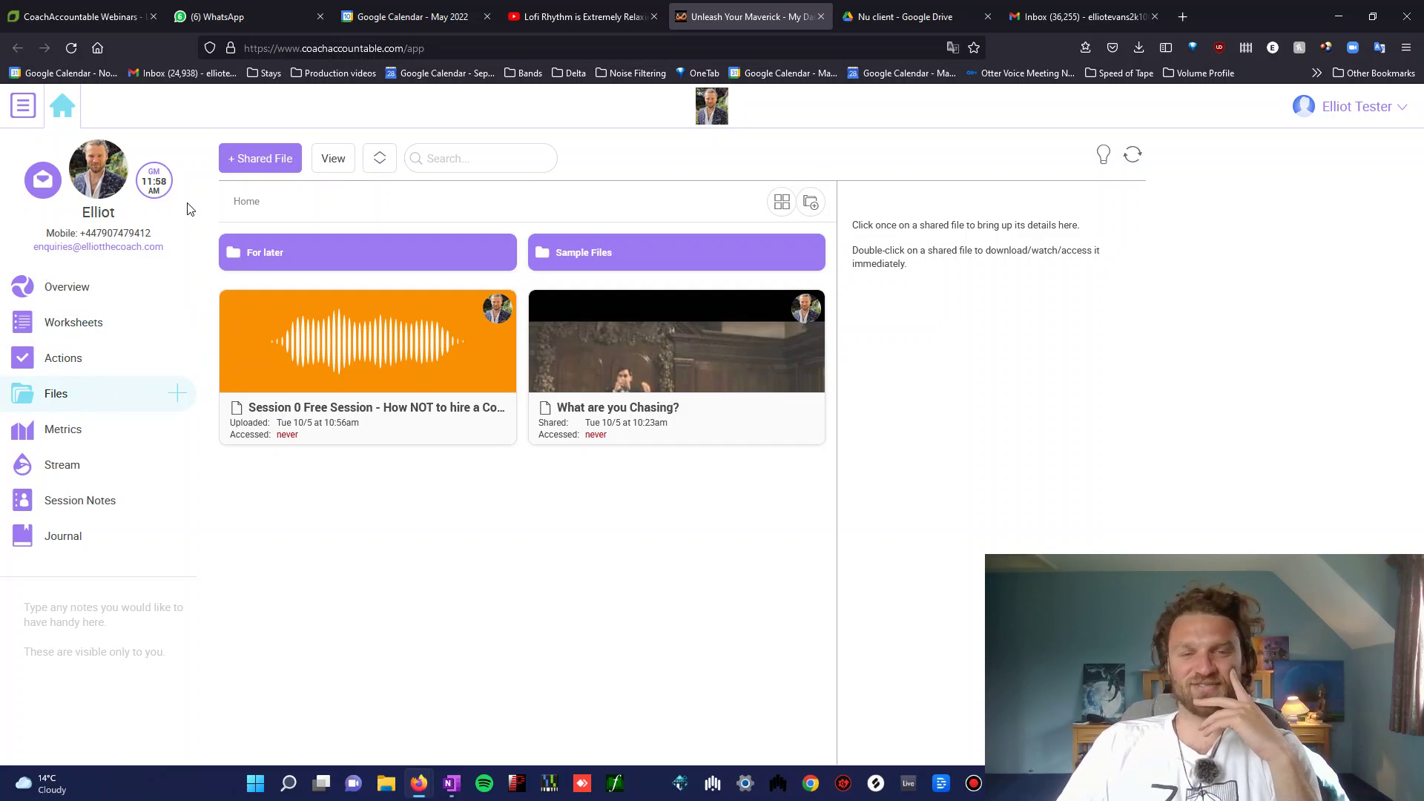
mouse_move(326, 338)
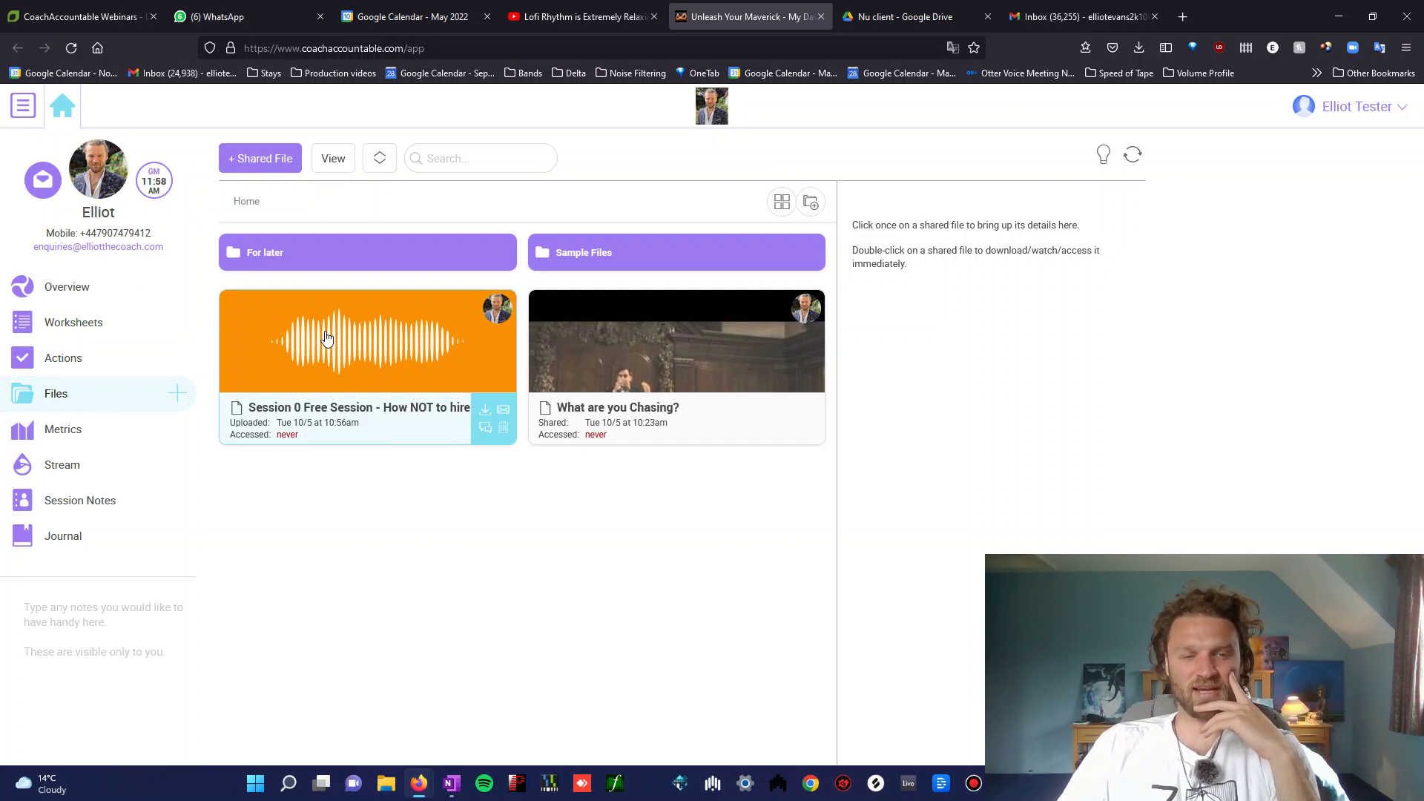